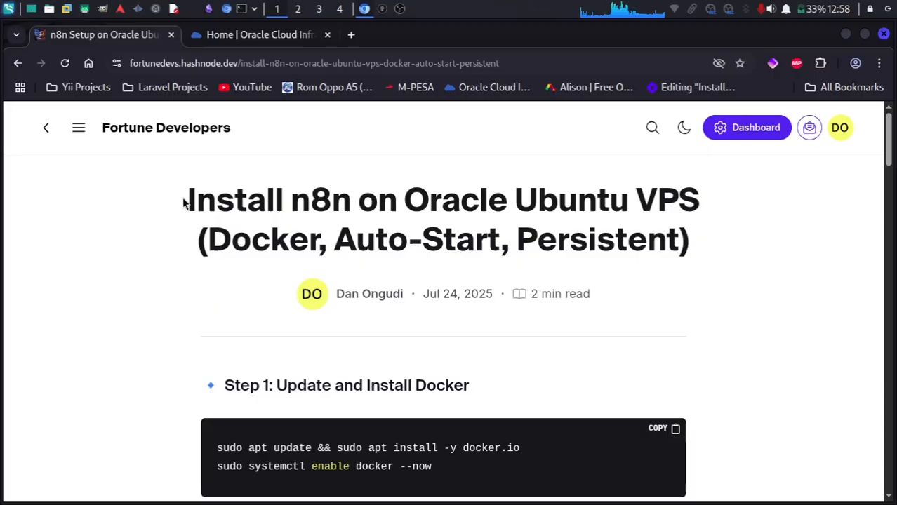
Highlight the article title, then switch to the Oracle Cloud Home page.
left_click_drag(184, 201, 730, 258)
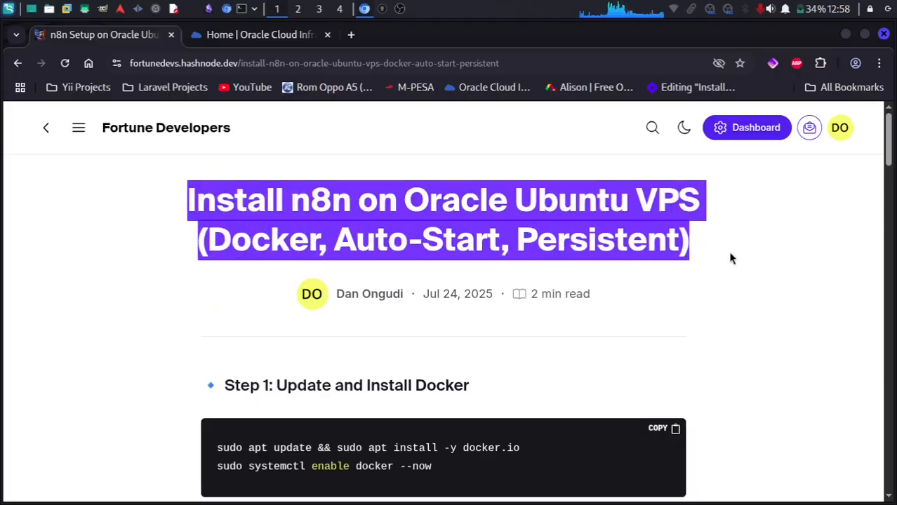
left_click(148, 355)
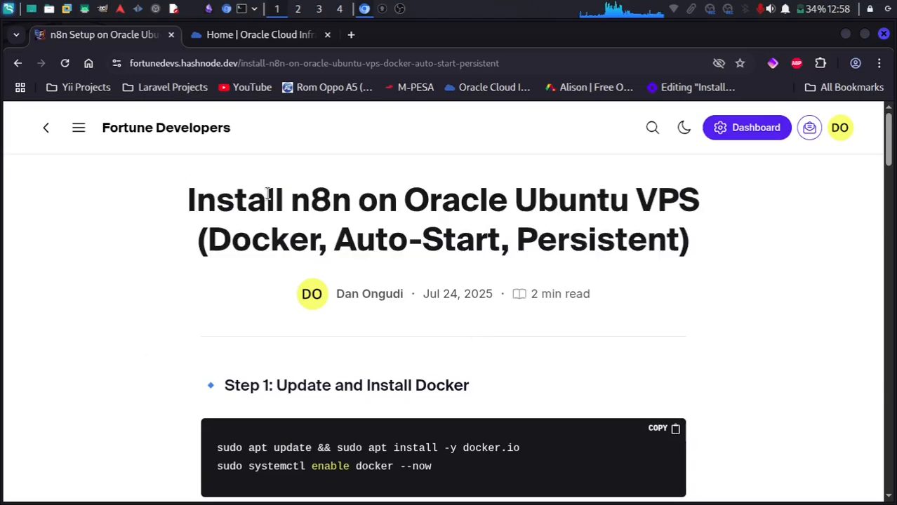
left_click(265, 37)
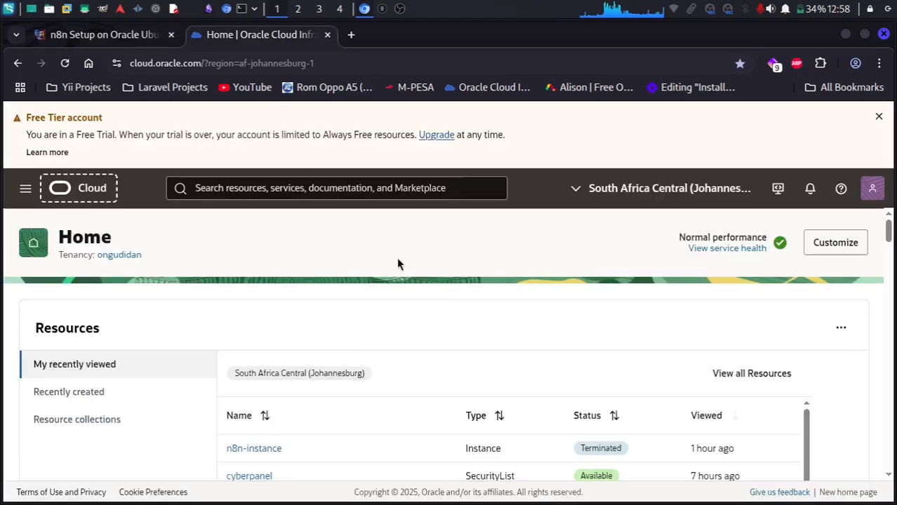
scroll(376, 374, "down", 3)
scroll(376, 377, "up", 3)
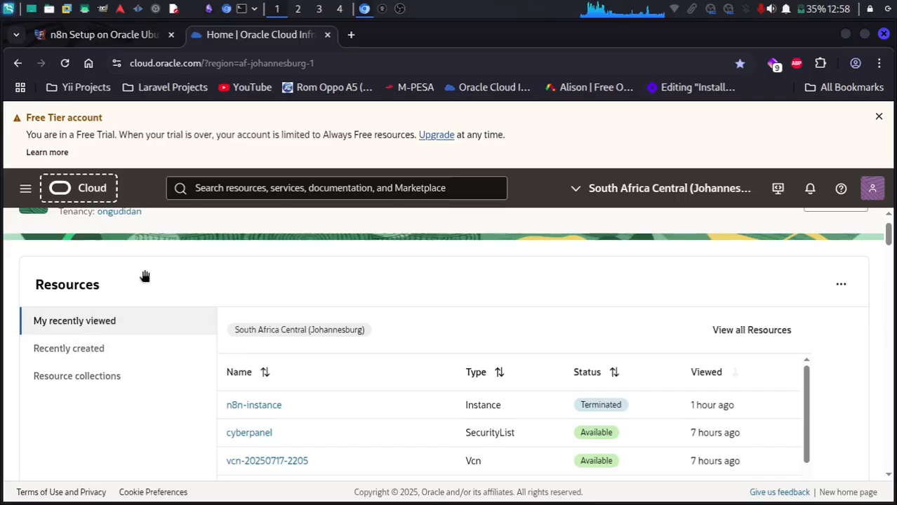
Navigate to Compute > Instances to list the terminated and running VMs.
left_click(25, 188)
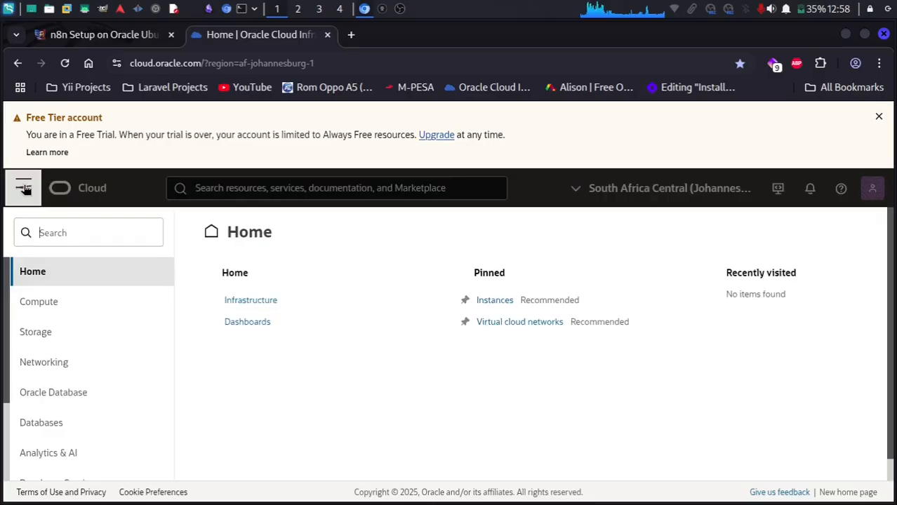
left_click(80, 314)
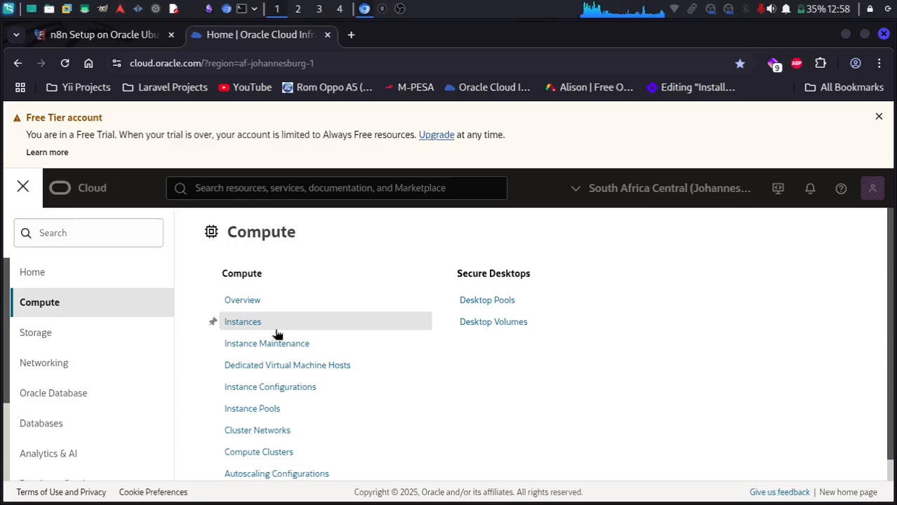
left_click(249, 327)
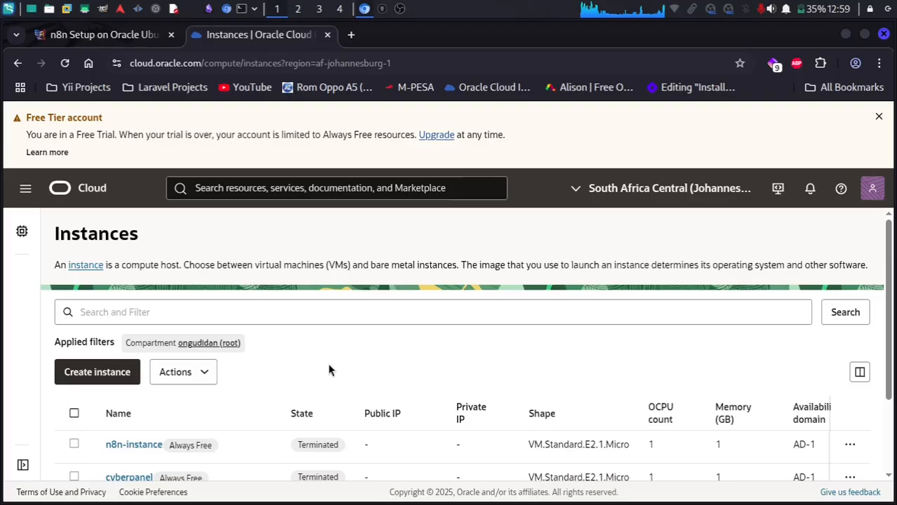
scroll(329, 370, "down", 2)
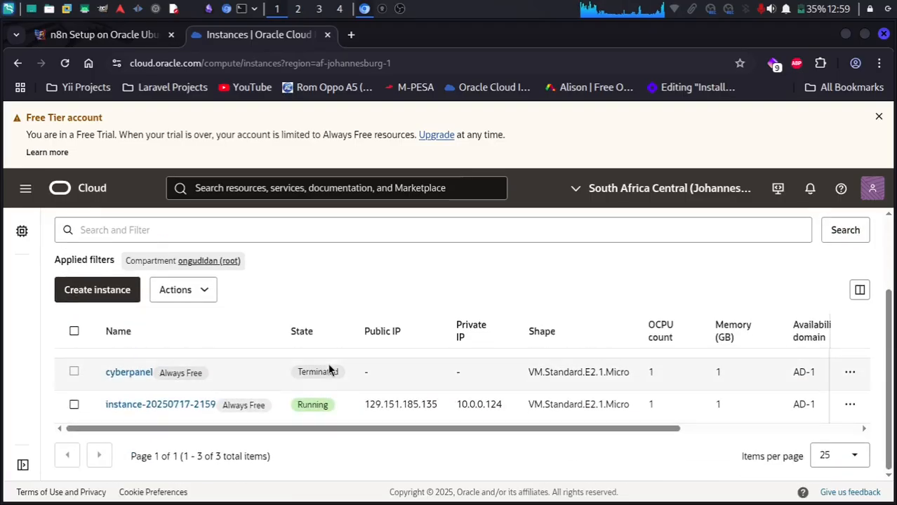
scroll(331, 369, "up", 2)
Start a new compute instance and replace the default name with n8n-instance.
left_click(99, 375)
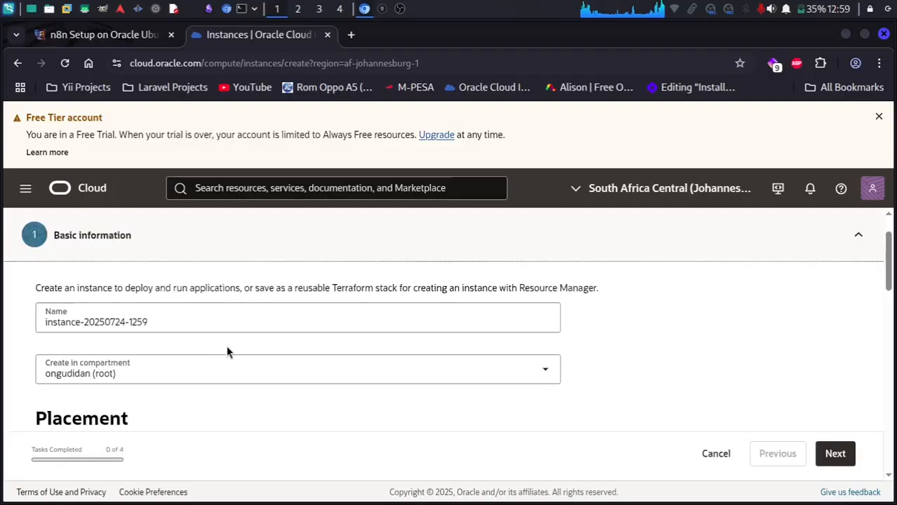
double_click(159, 319)
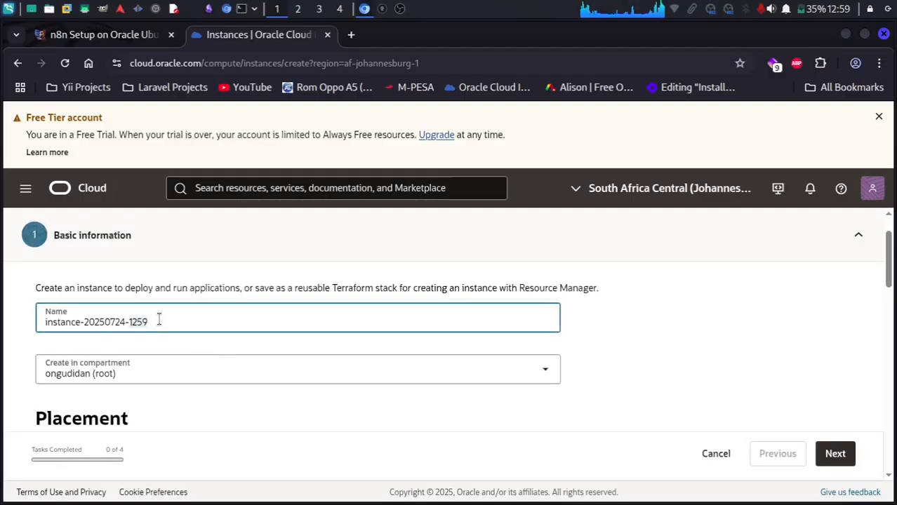
key("ctrl+a")
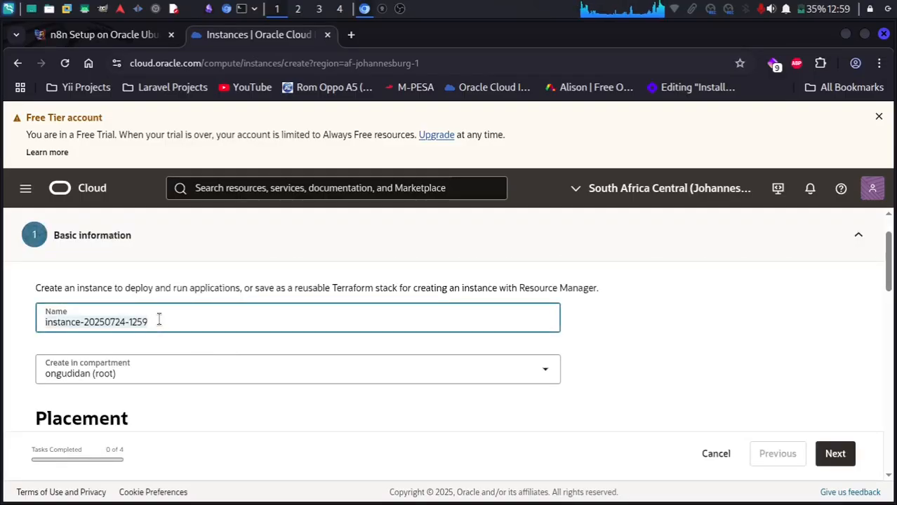
type("n8n-")
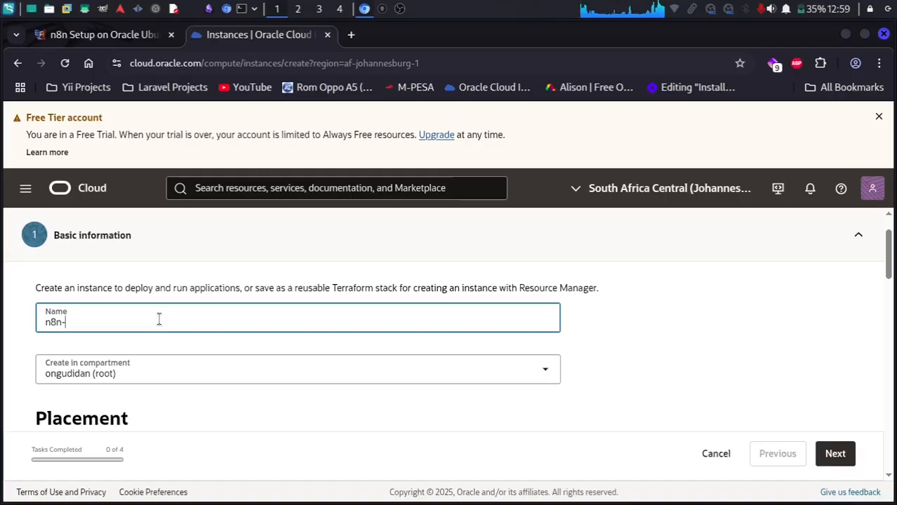
type("instance")
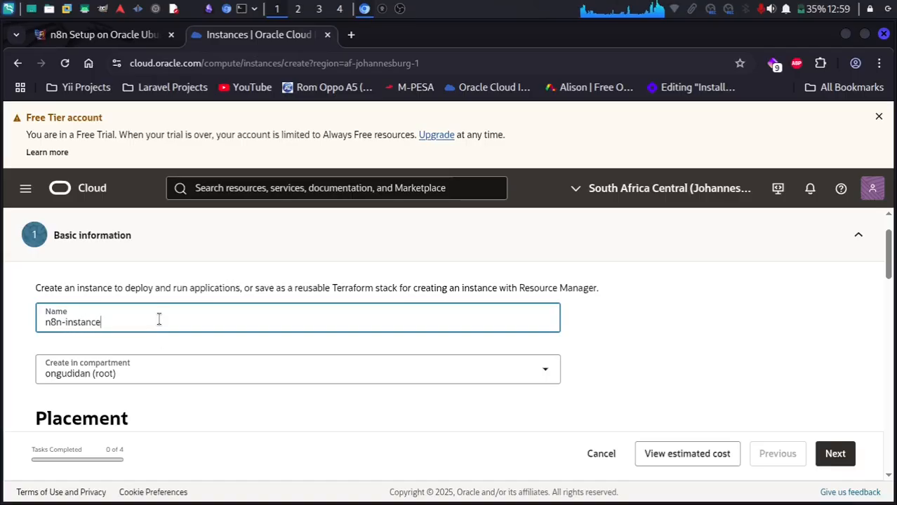
scroll(201, 379, "down", 2)
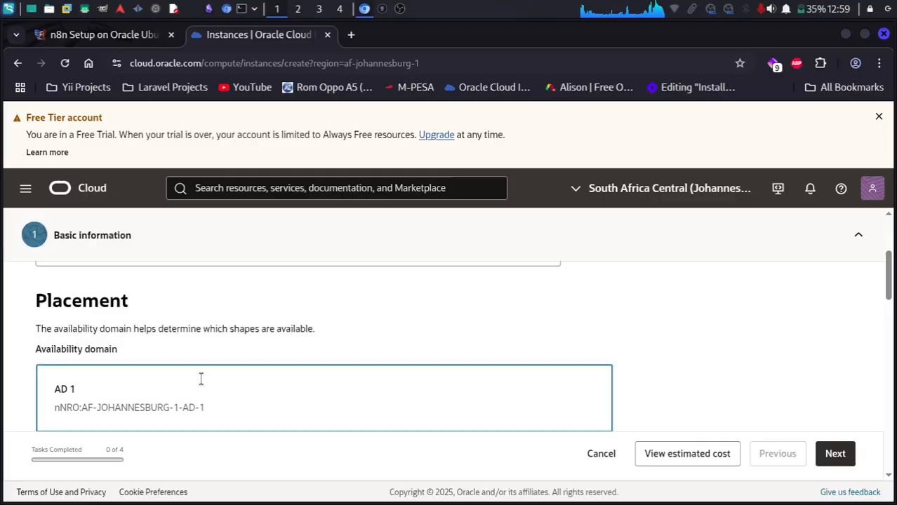
scroll(200, 379, "down", 3)
scroll(201, 382, "down", 1)
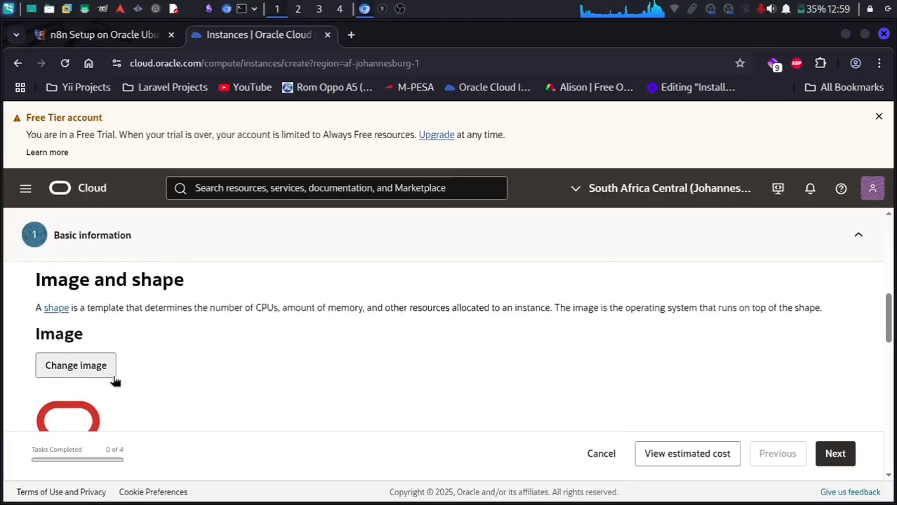
Change the instance image to Canonical Ubuntu 24.04 instead of Ubuntu 22.04 Minimal.
left_click(77, 357)
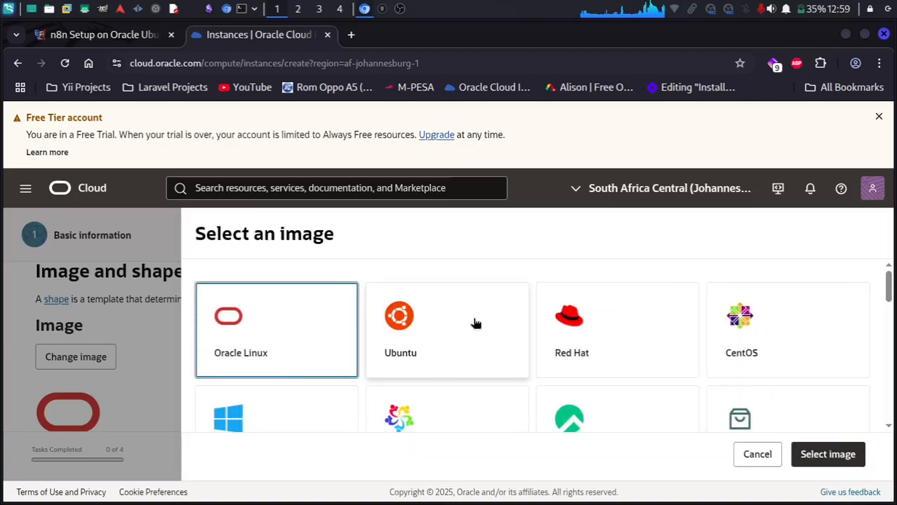
left_click(475, 323)
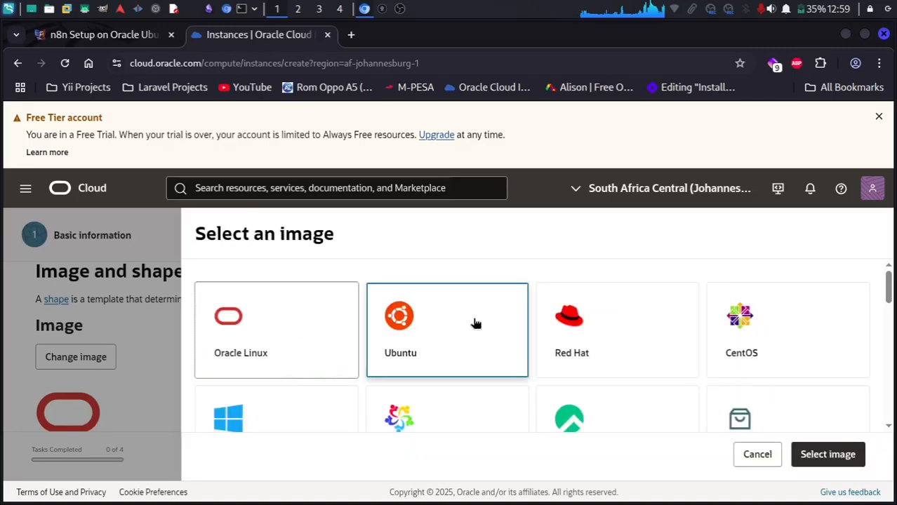
scroll(475, 323, "down", 10)
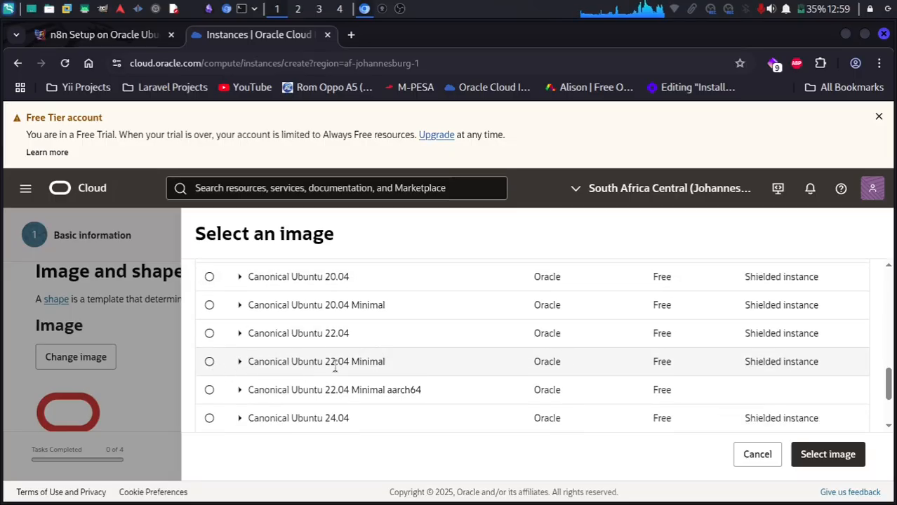
left_click(210, 363)
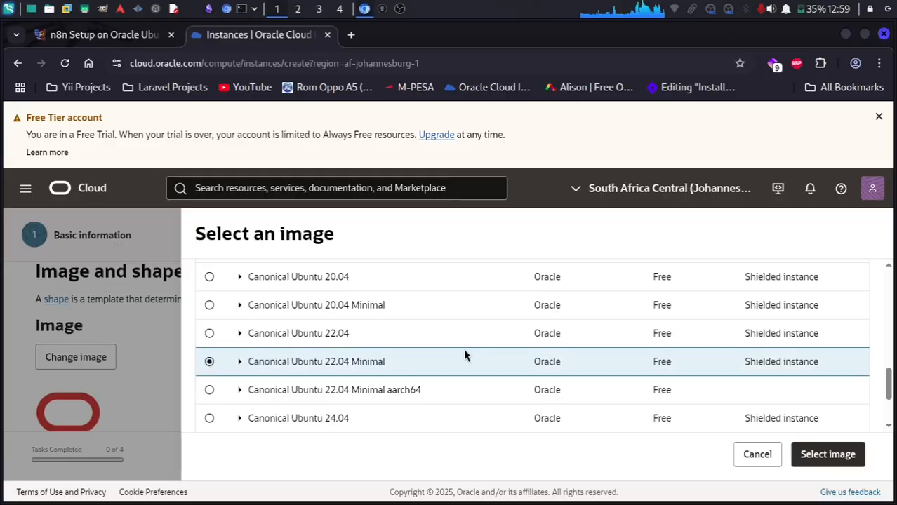
scroll(463, 355, "down", 3)
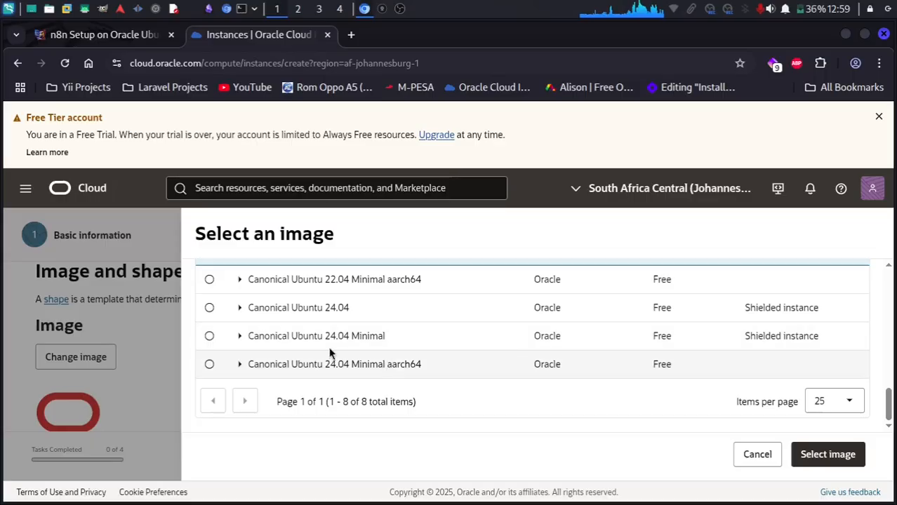
left_click(210, 309)
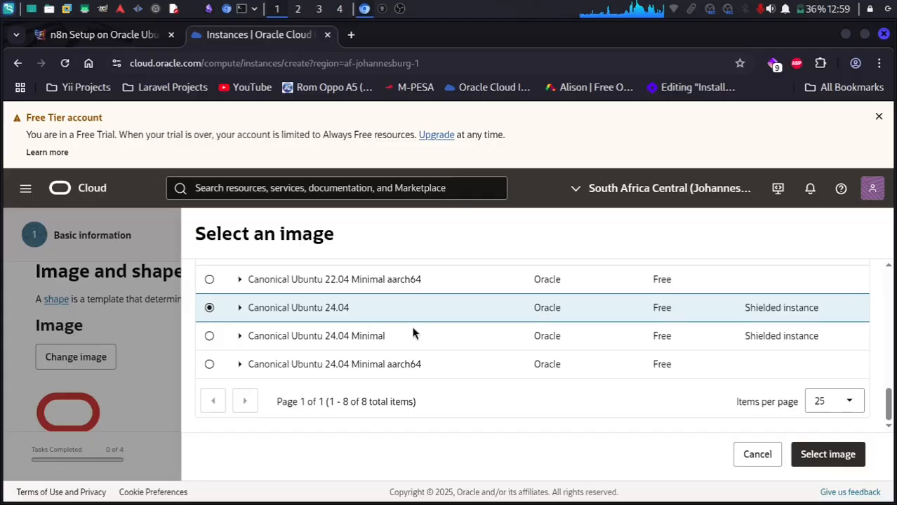
left_click(838, 456)
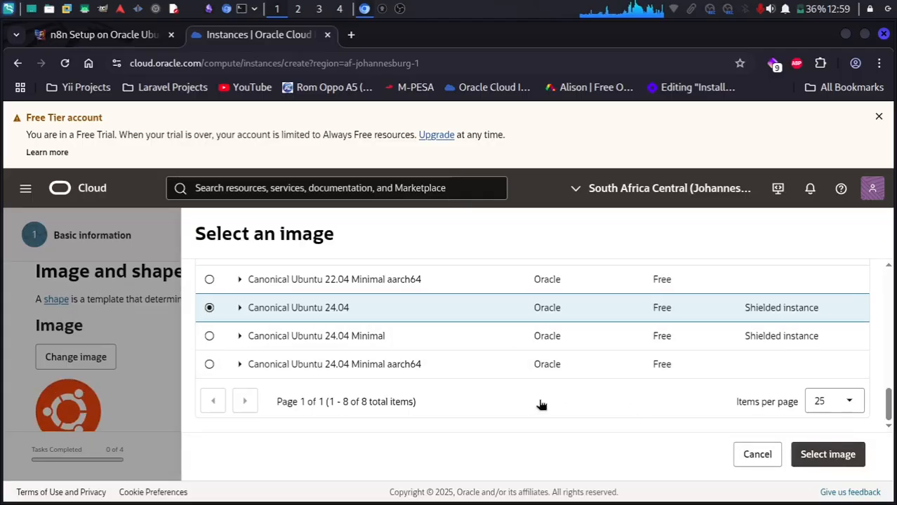
scroll(260, 373, "down", 5)
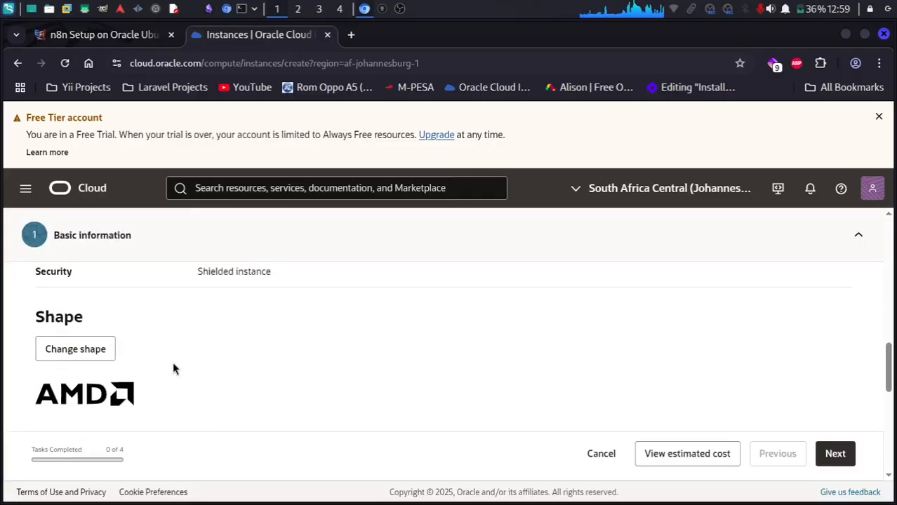
Keep the Always Free VM.Standard.E2.1.Micro shape with 1 OCPU and 1 GB memory.
scroll(252, 358, "down", 3)
scroll(253, 358, "up", 2)
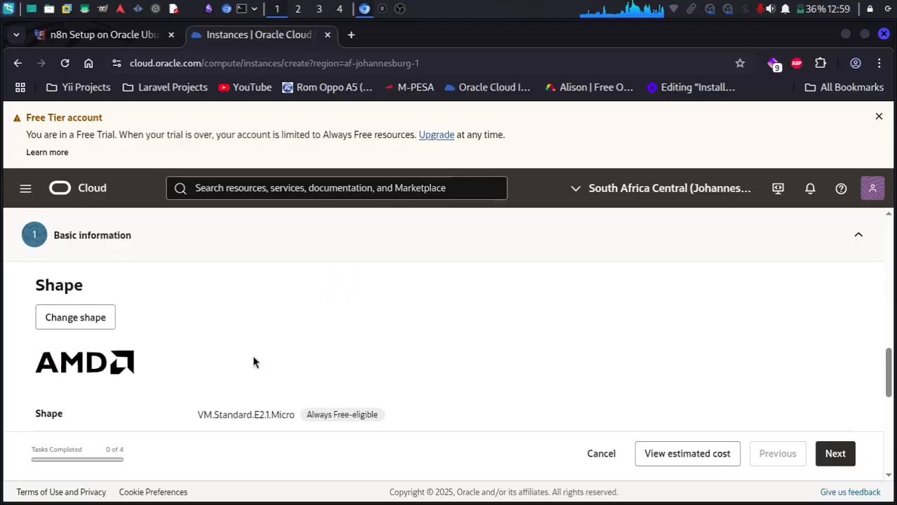
scroll(294, 366, "down", 1)
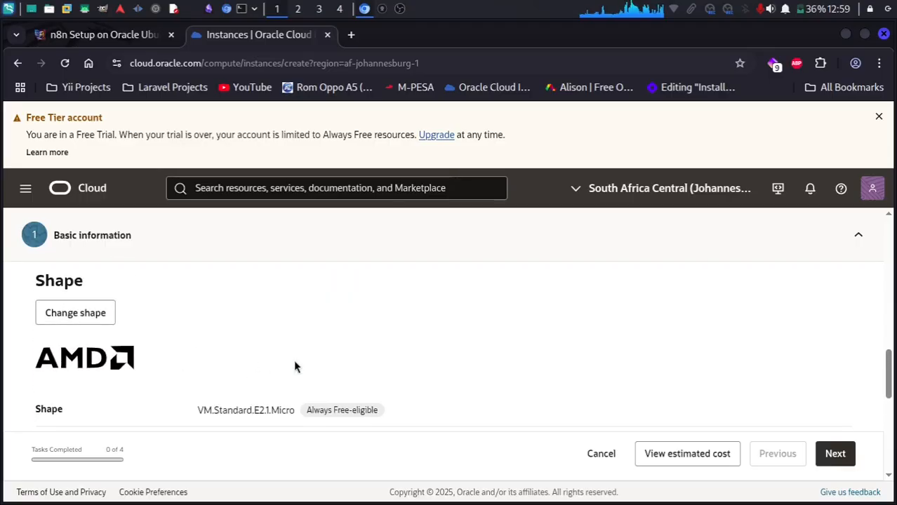
scroll(294, 366, "down", 3)
scroll(294, 366, "up", 2)
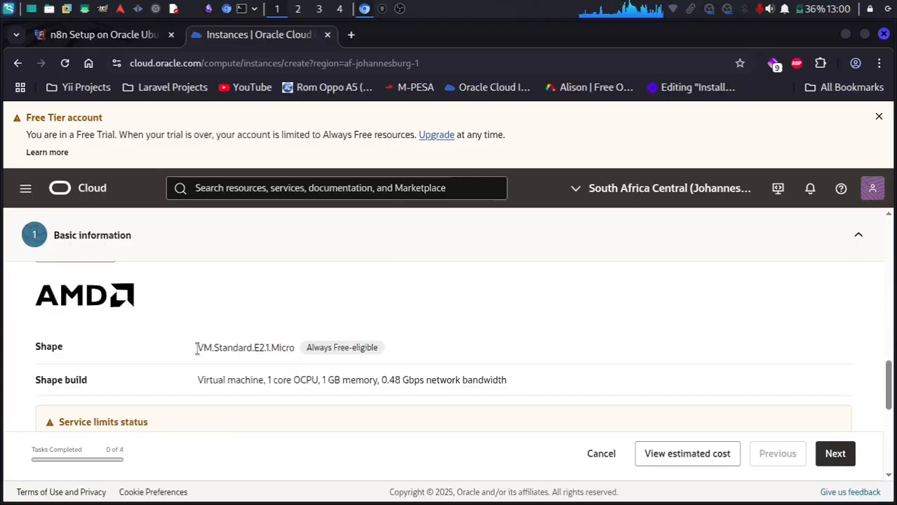
left_click_drag(196, 348, 410, 350)
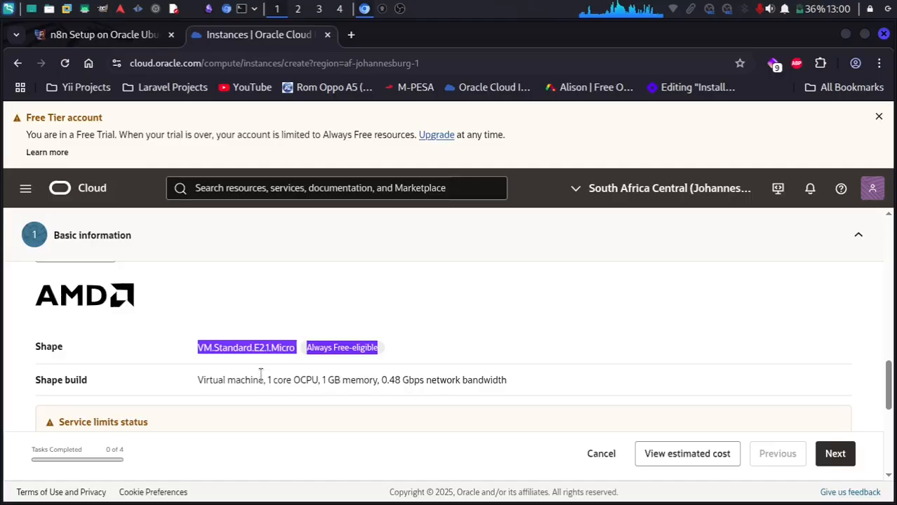
left_click_drag(196, 385, 510, 387)
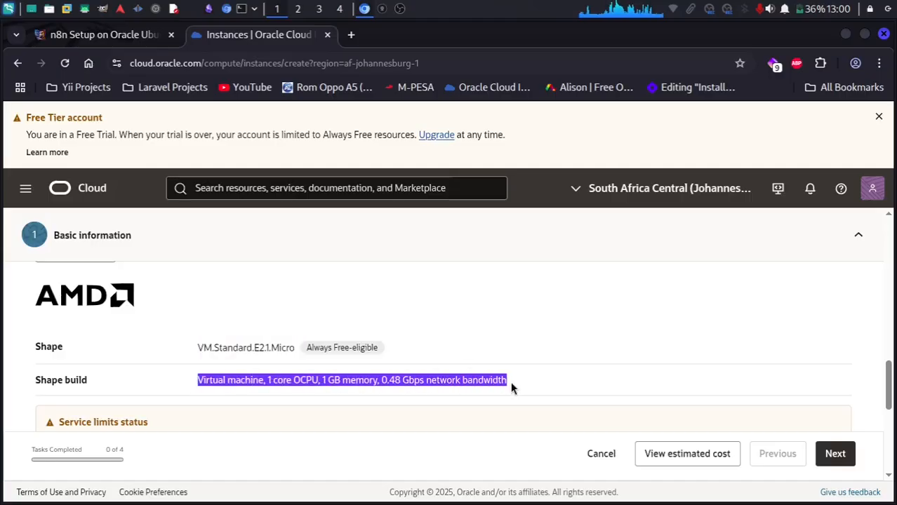
scroll(371, 412, "down", 1)
scroll(370, 412, "down", 5)
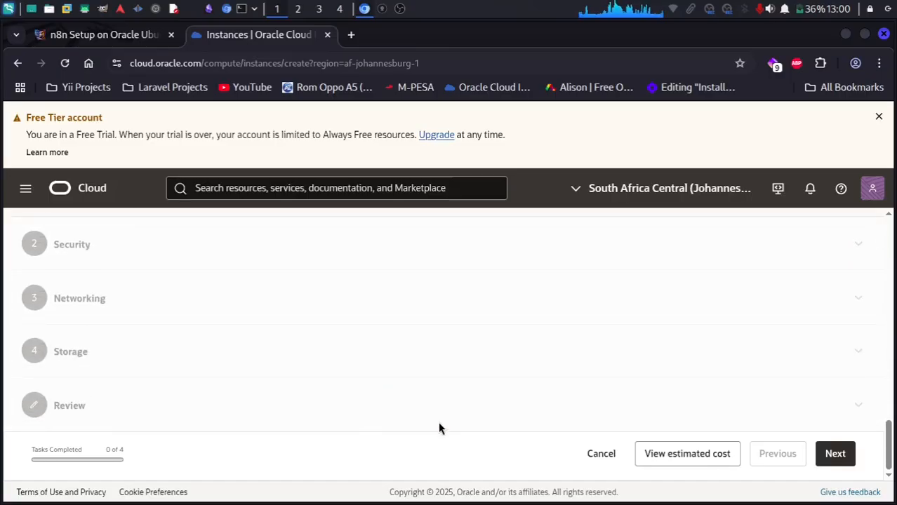
Advance past Security with its defaults to the Networking step.
left_click(835, 455)
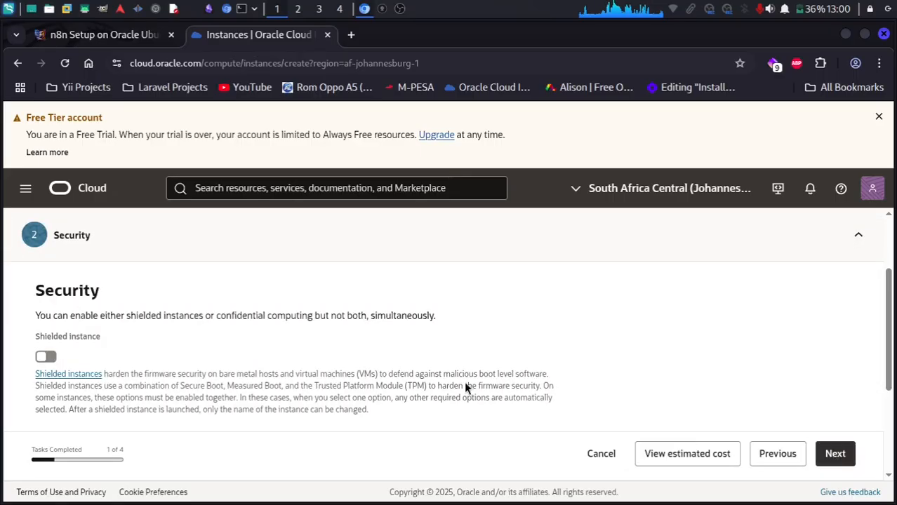
scroll(457, 383, "down", 3)
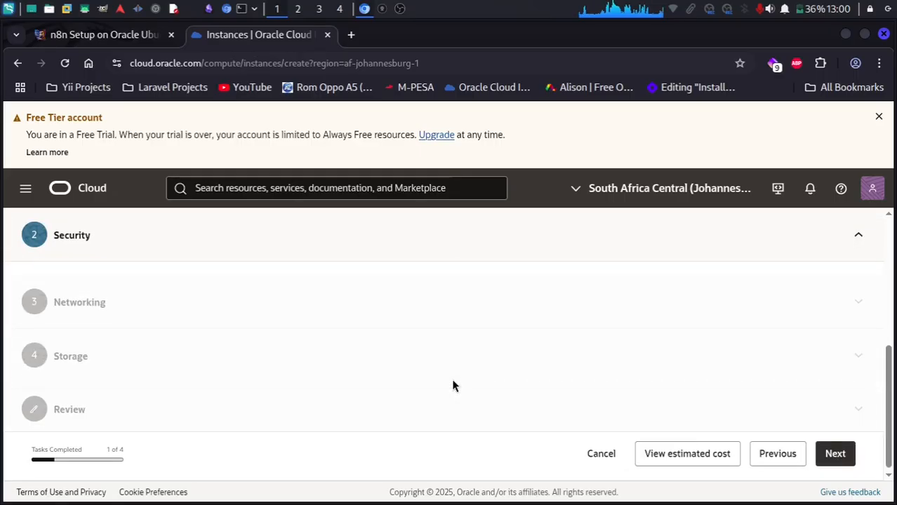
left_click(835, 458)
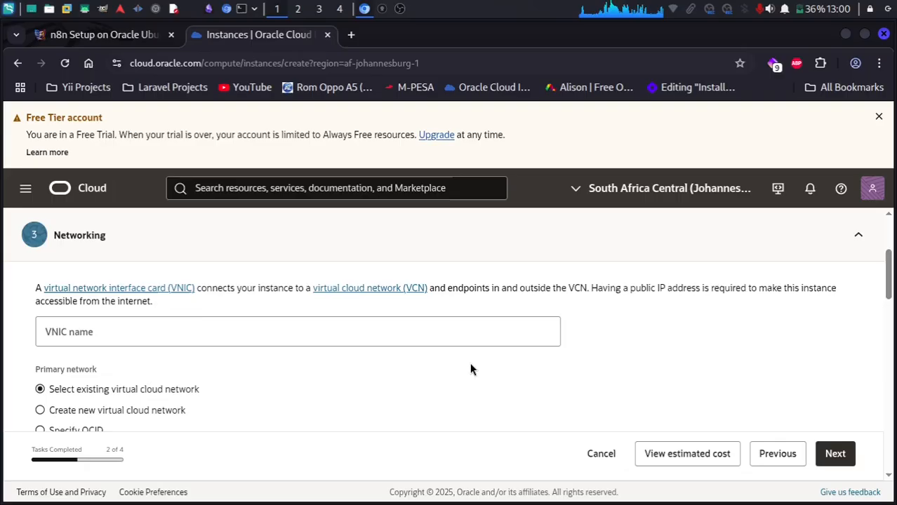
scroll(471, 368, "down", 3)
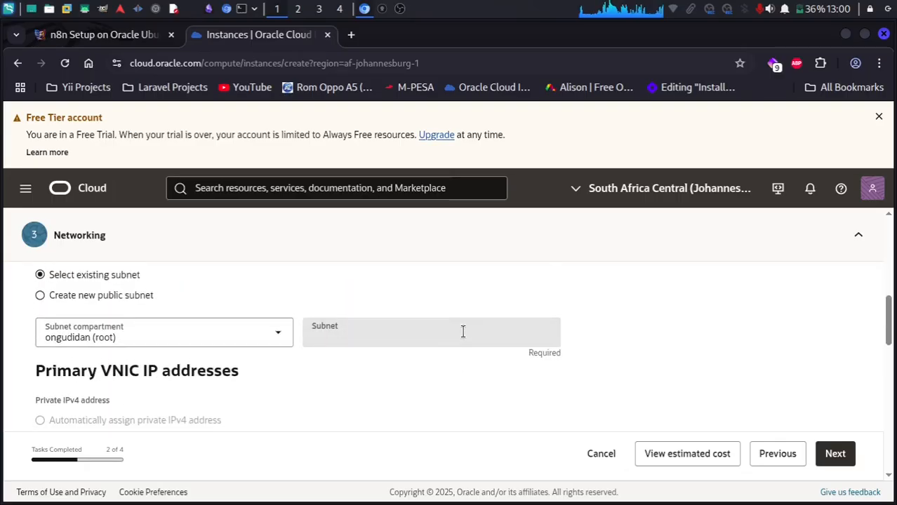
scroll(284, 341, "up", 3)
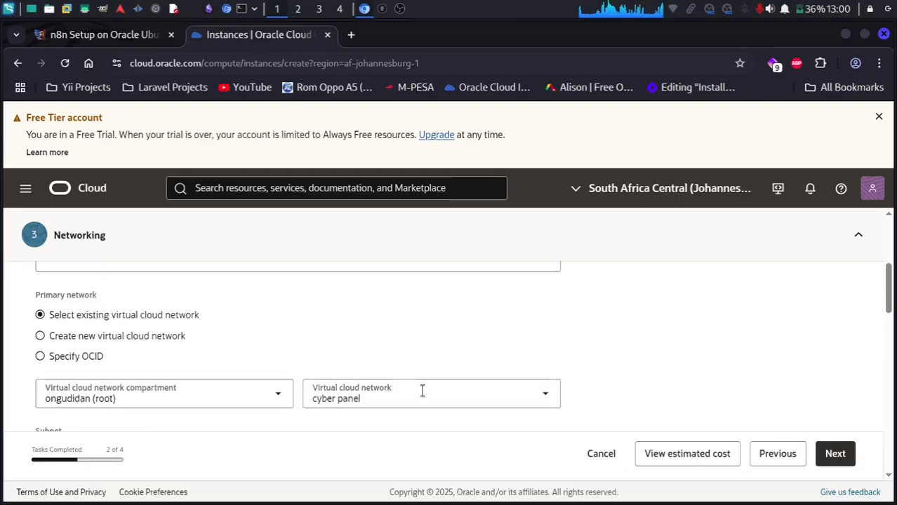
left_click(542, 398)
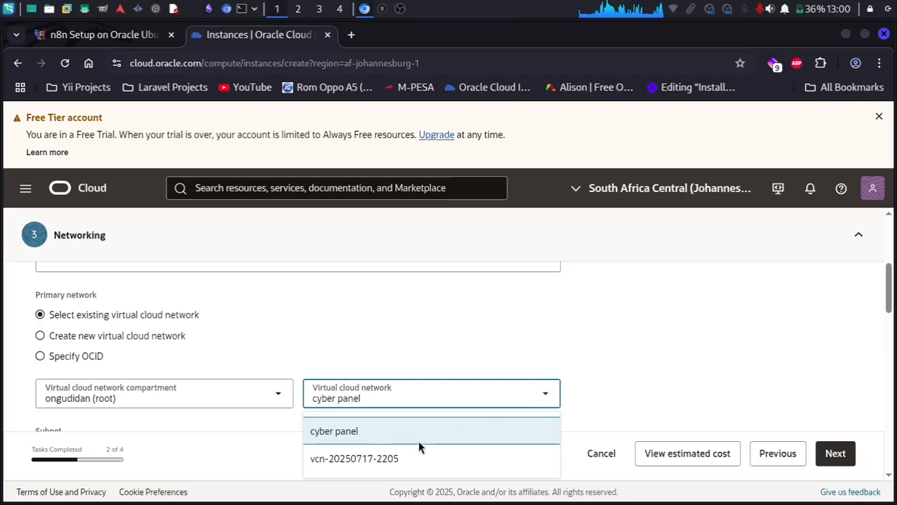
left_click(410, 459)
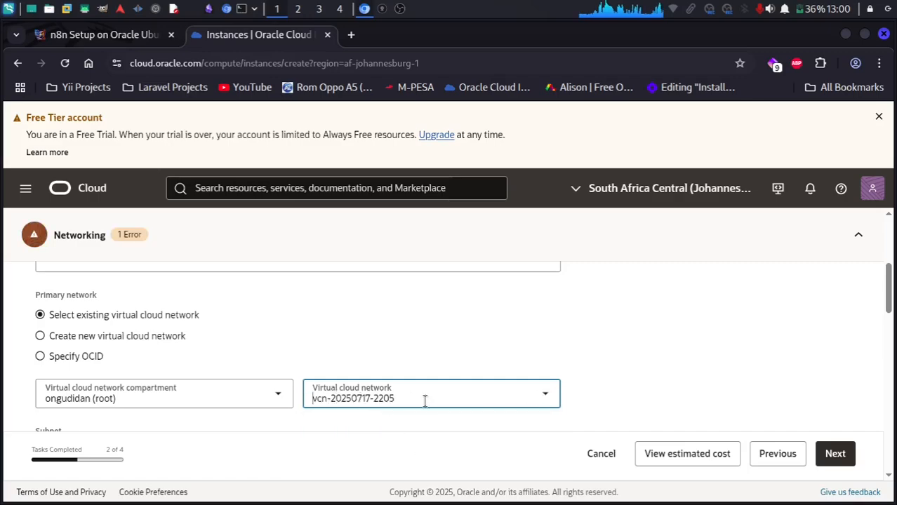
left_click(404, 398)
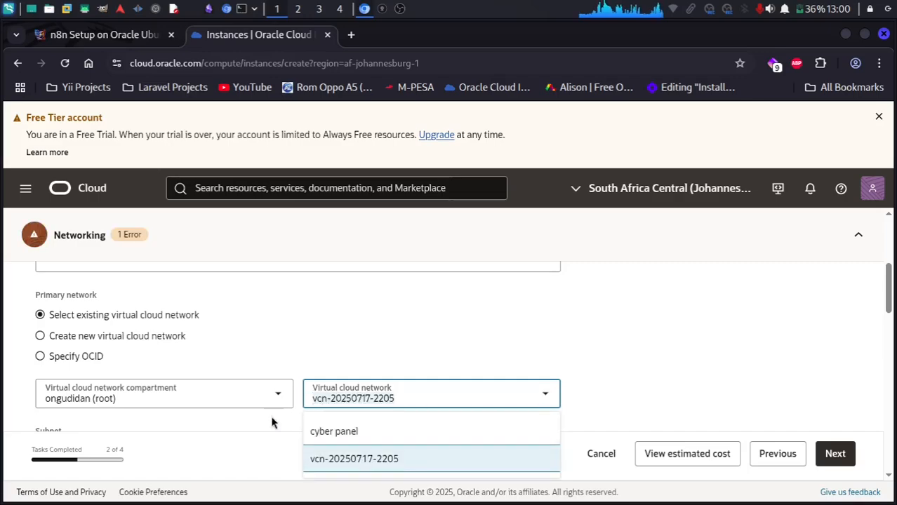
left_click(238, 431)
scroll(319, 379, "down", 1)
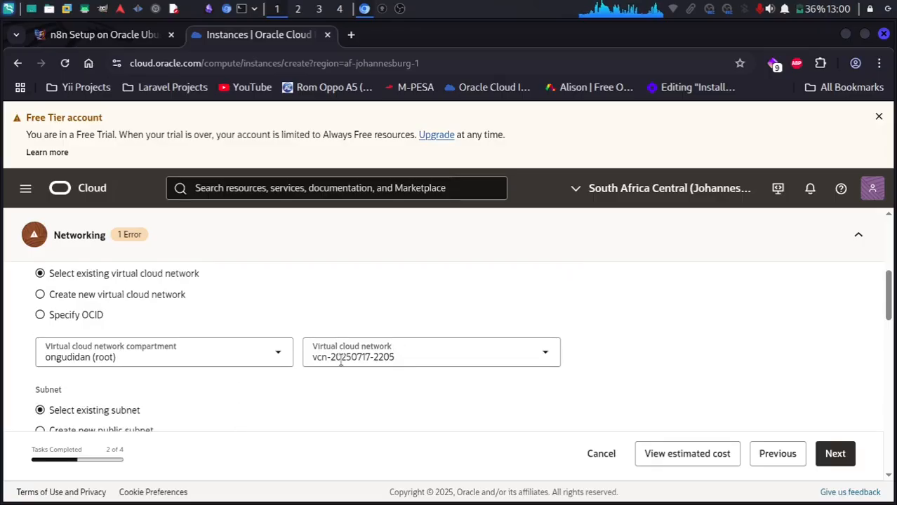
scroll(340, 361, "down", 3)
left_click(521, 309)
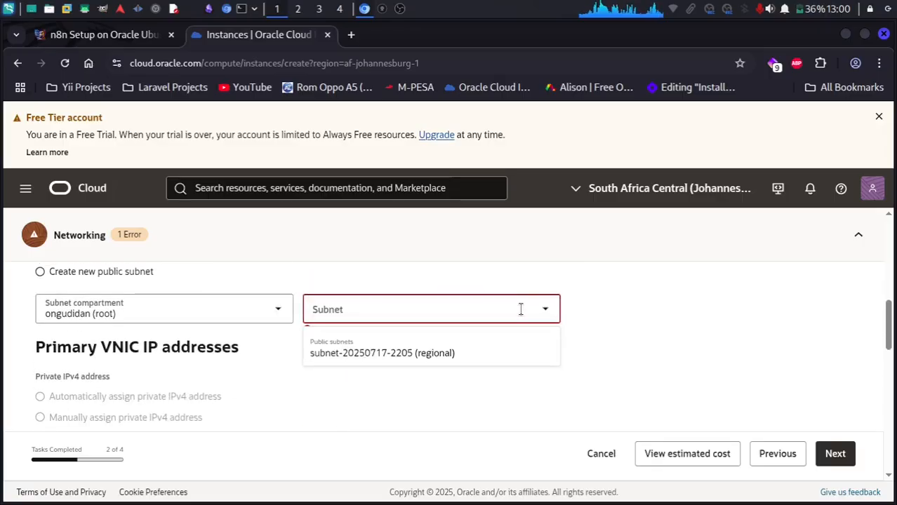
left_click(440, 354)
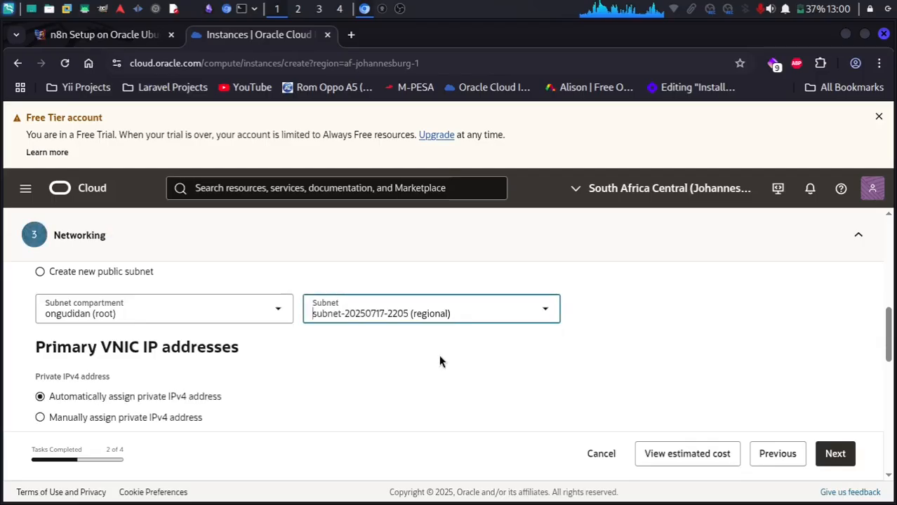
scroll(371, 368, "down", 6)
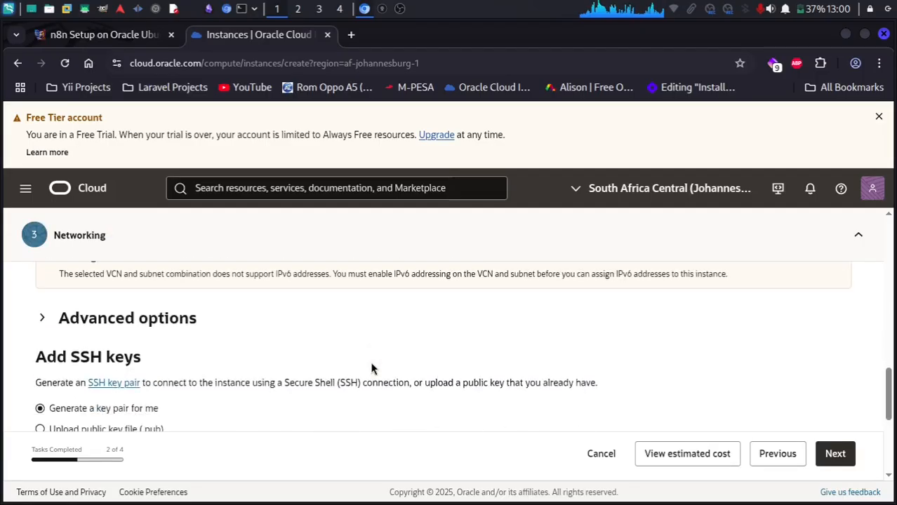
scroll(372, 367, "down", 4)
scroll(371, 367, "up", 1)
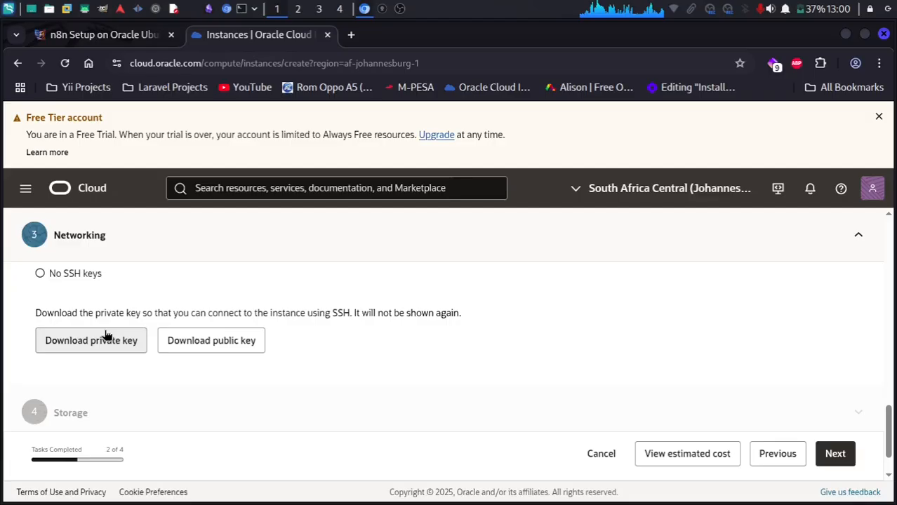
scroll(97, 346, "up", 2)
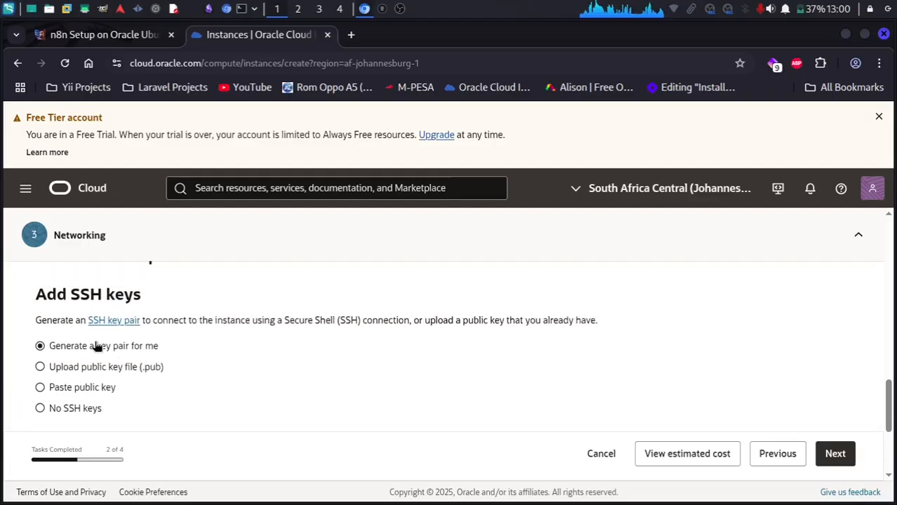
Keep Generate a key pair and download the private SSH key.
scroll(97, 346, "down", 1)
scroll(96, 346, "up", 1)
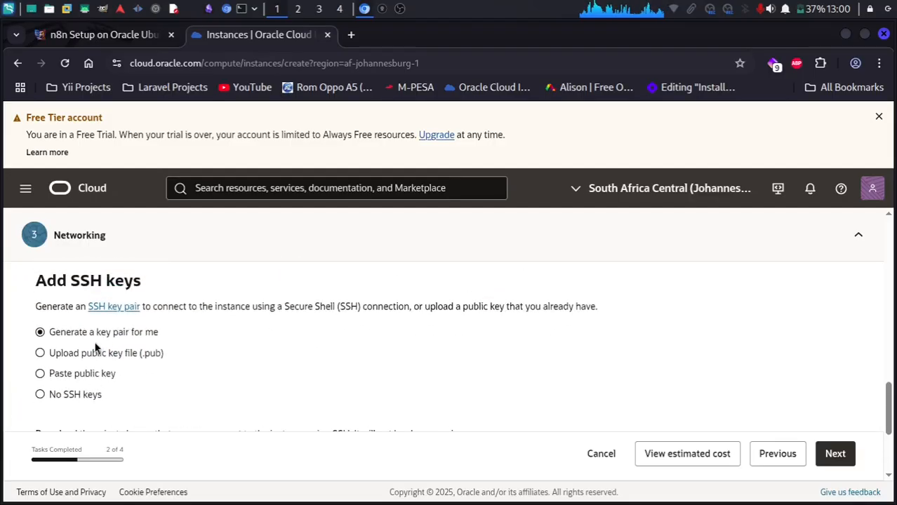
scroll(213, 391, "down", 3)
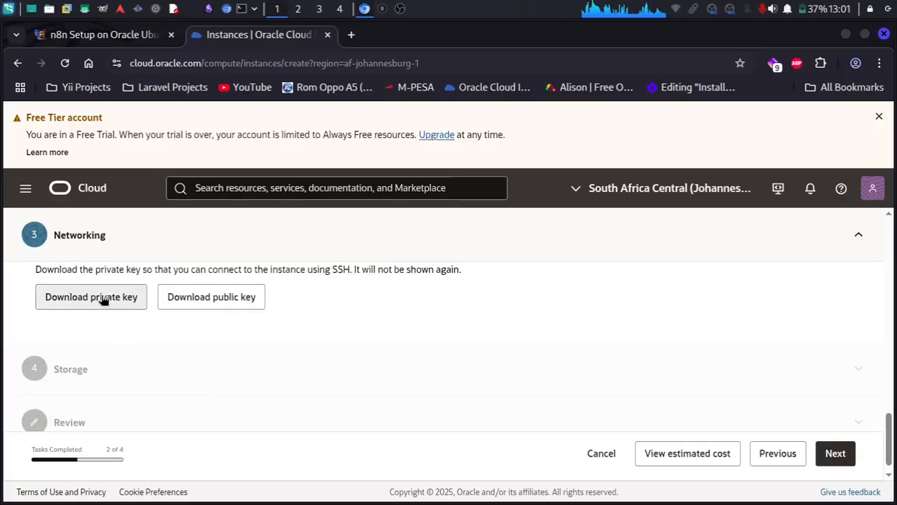
left_click(104, 300)
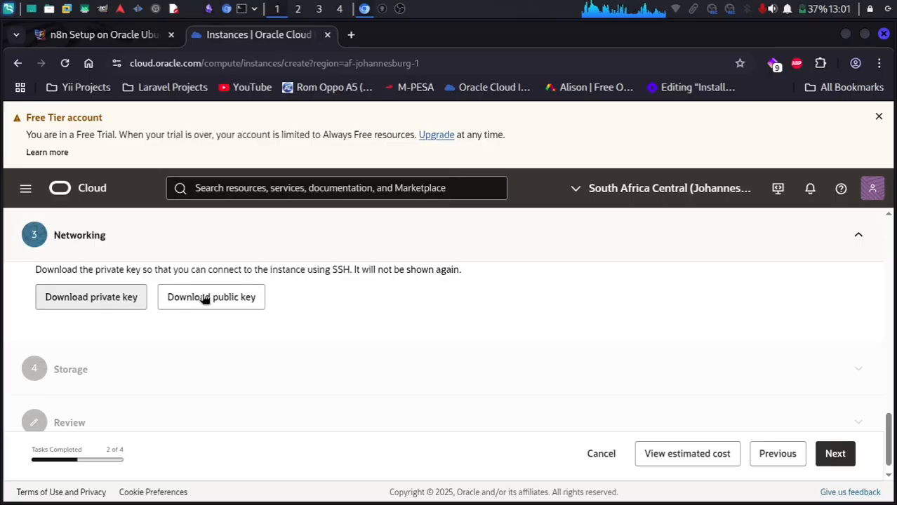
Move the two ssh-key files from Downloads into Documents/SSH KEYS/n8n-instance.
left_click(50, 11)
left_click(125, 32)
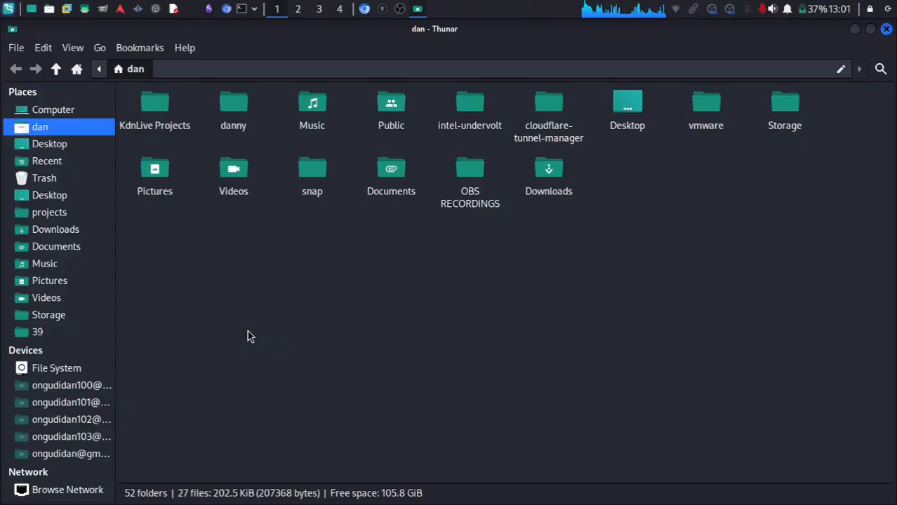
left_click(65, 229)
scroll(517, 325, "down", 7)
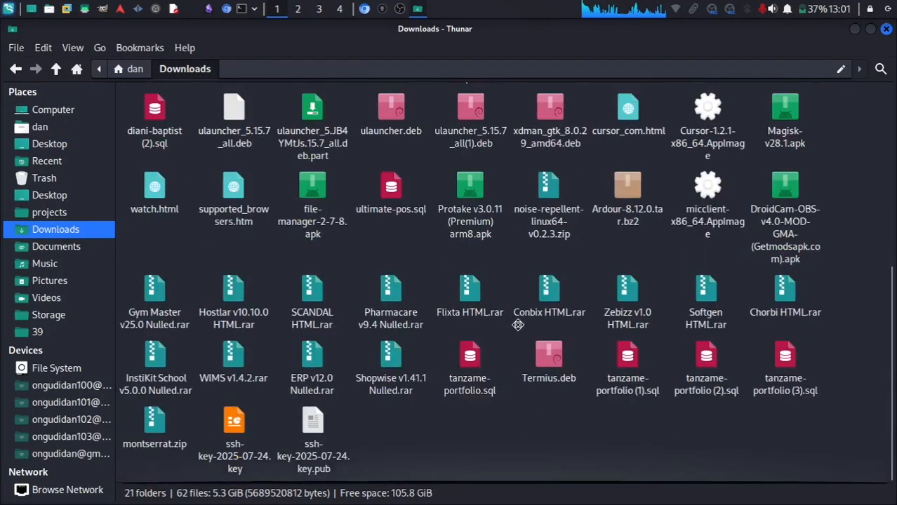
left_click_drag(364, 442, 225, 433)
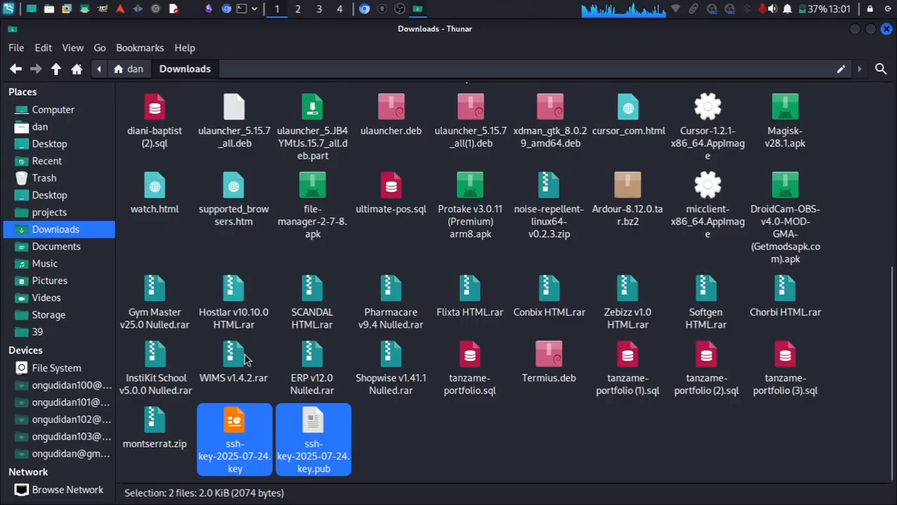
key("ctrl+x")
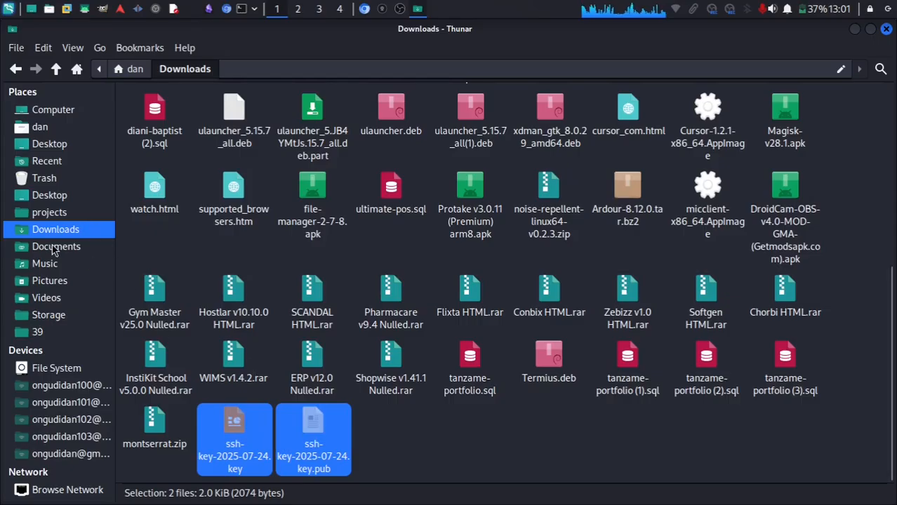
left_click(55, 247)
double_click(231, 169)
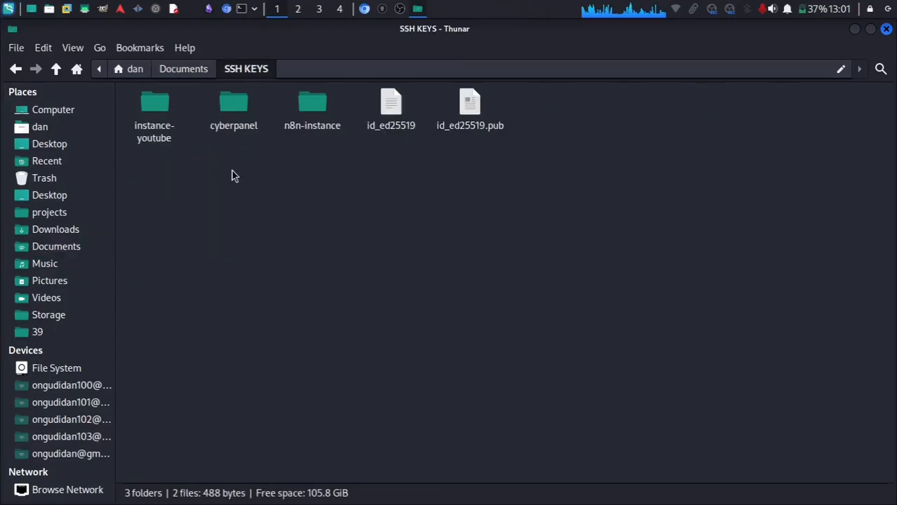
left_click(158, 92)
left_click(314, 105)
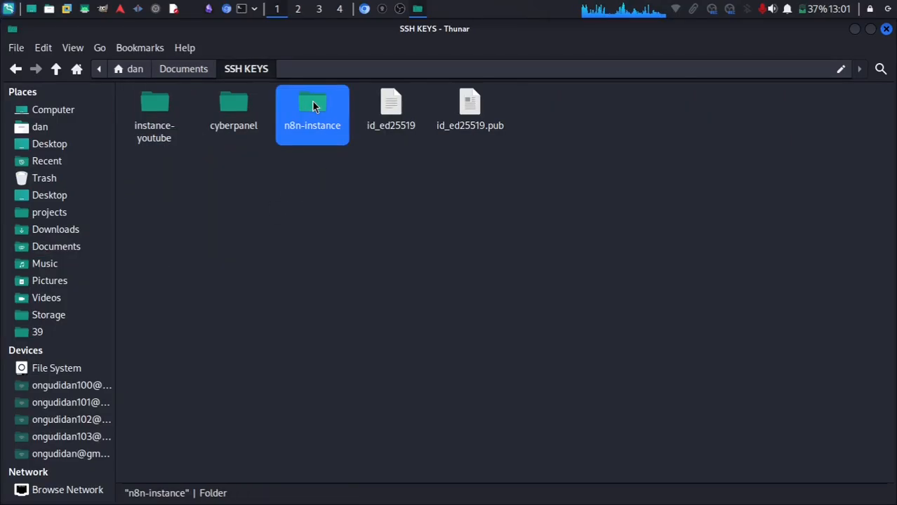
In the Oracle instance form, expand Basic information to check the instance name.
left_click(365, 11)
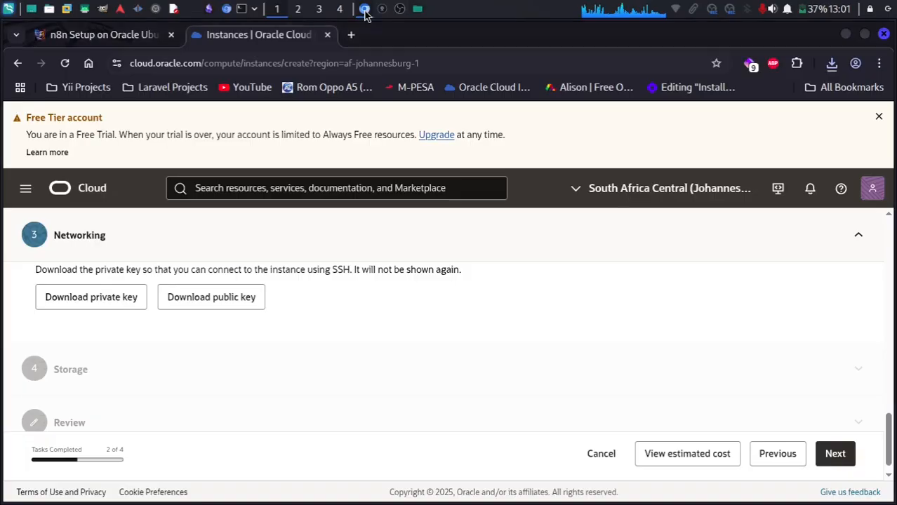
scroll(302, 244, "up", 10)
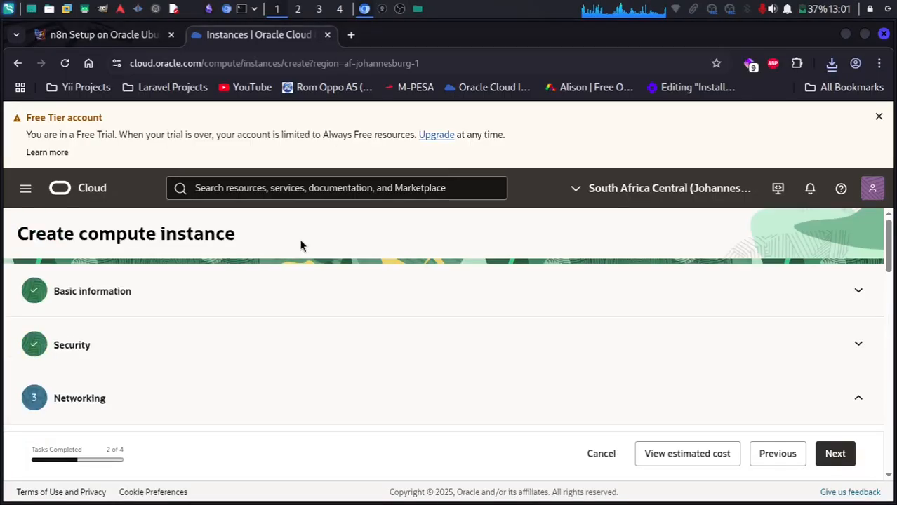
scroll(300, 244, "down", 6)
scroll(301, 244, "up", 6)
left_click(709, 287)
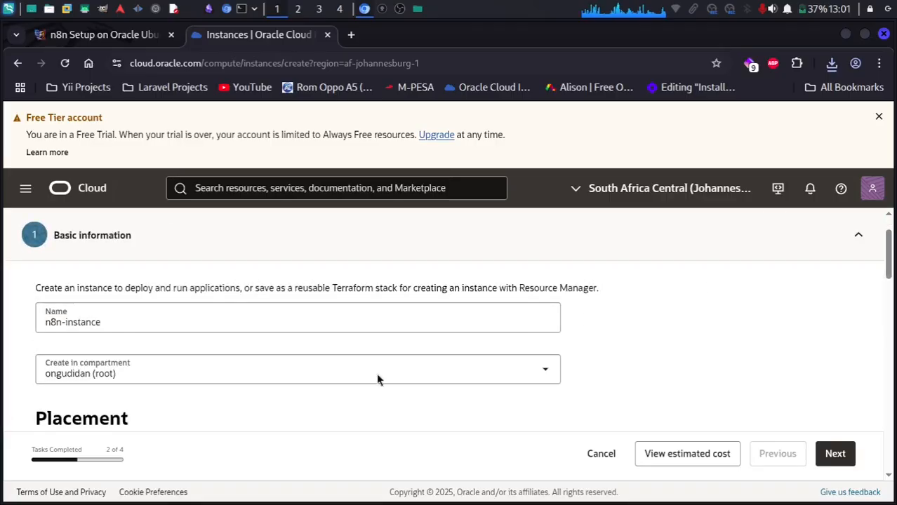
Confirm both ssh-key files are in n8n-instance, restoring them after an accidental delete.
left_click(417, 9)
double_click(311, 106)
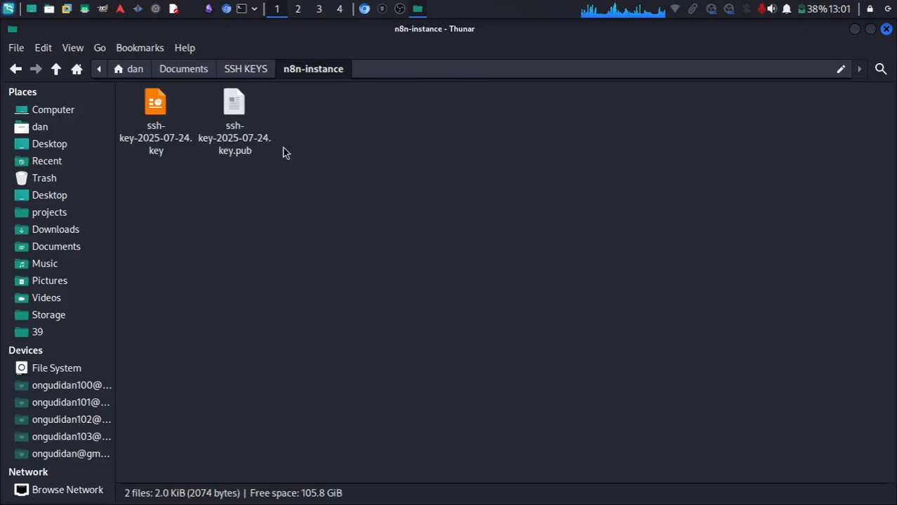
left_click_drag(284, 153, 134, 116)
key("Delete")
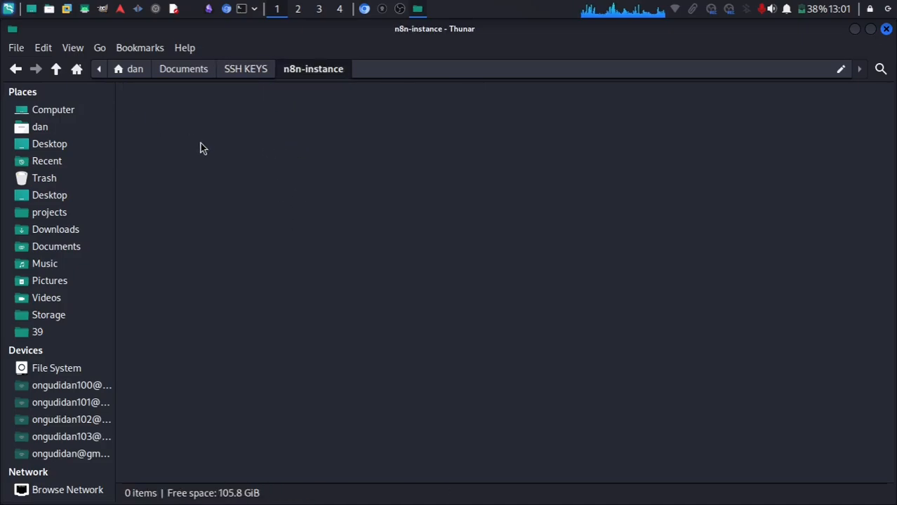
key("ctrl+z")
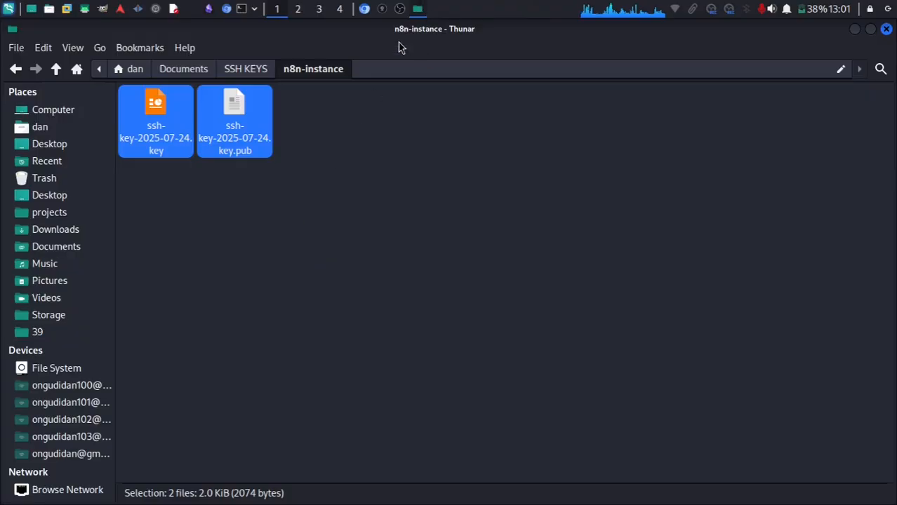
left_click(364, 8)
Advance n8n-instance through Security, Networking, Storage and Review, then create it.
scroll(247, 361, "down", 5)
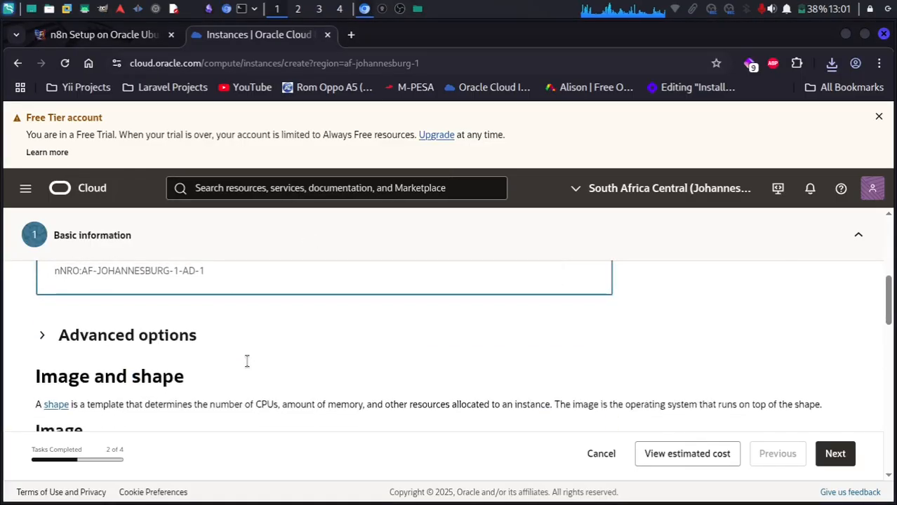
scroll(247, 360, "down", 15)
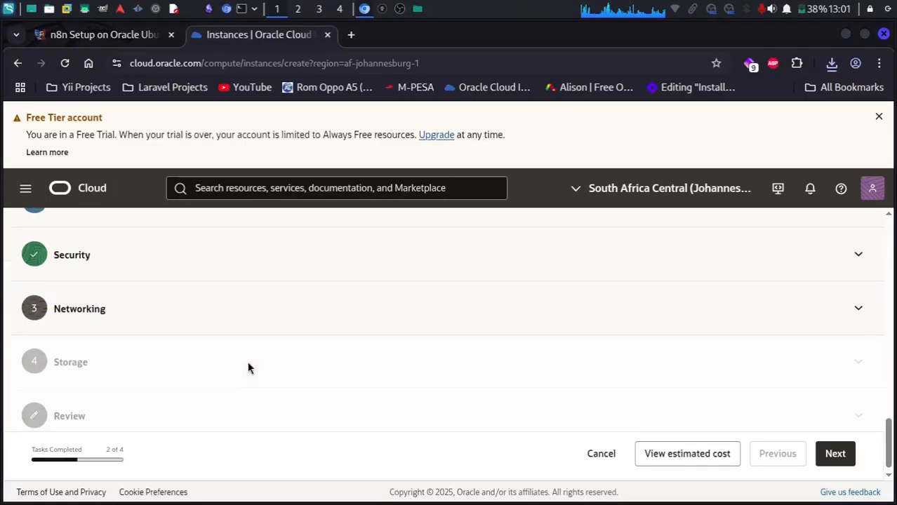
scroll(247, 367, "down", 1)
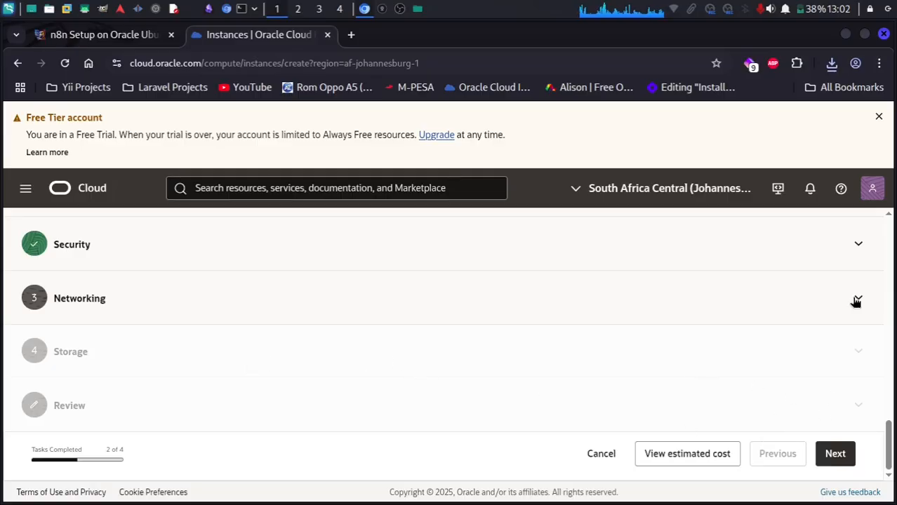
left_click(839, 458)
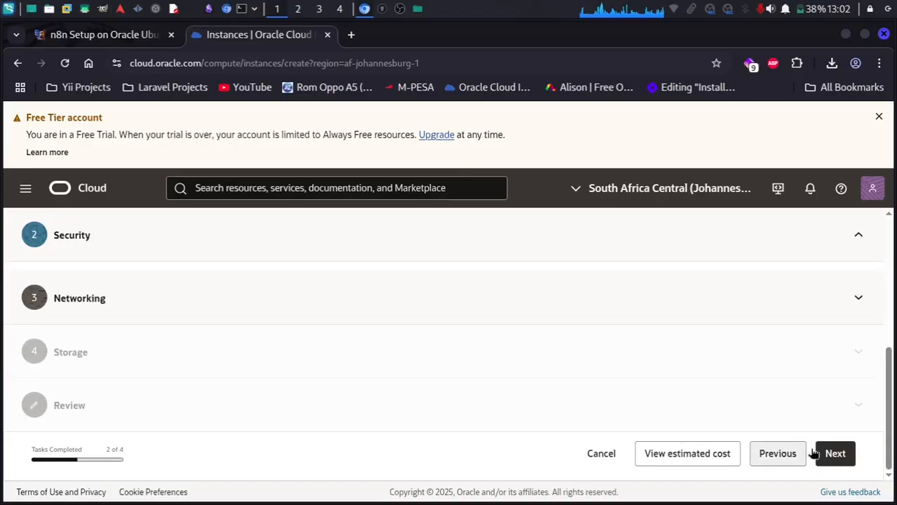
left_click(839, 456)
scroll(635, 408, "down", 8)
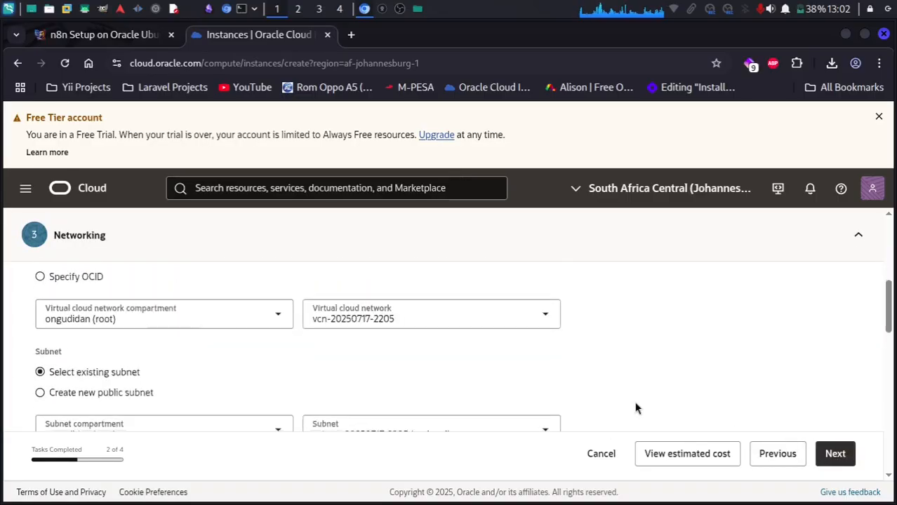
scroll(636, 408, "down", 5)
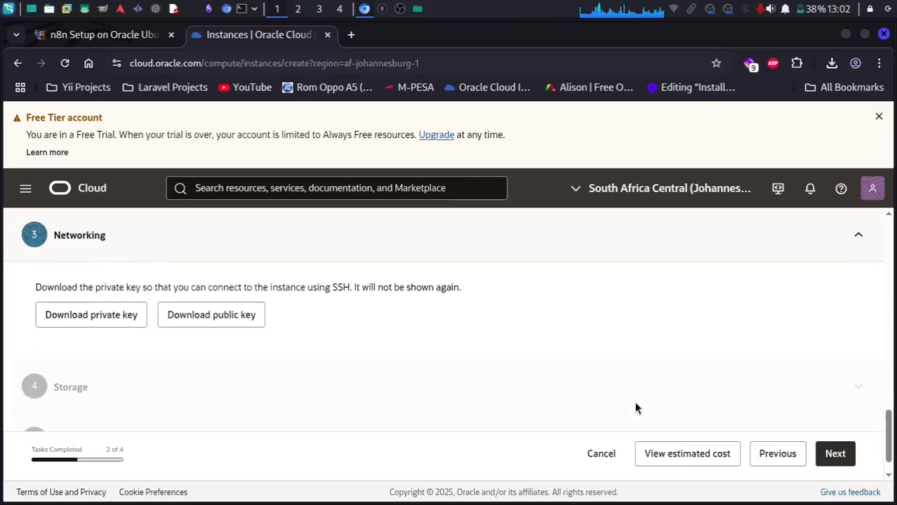
left_click(832, 452)
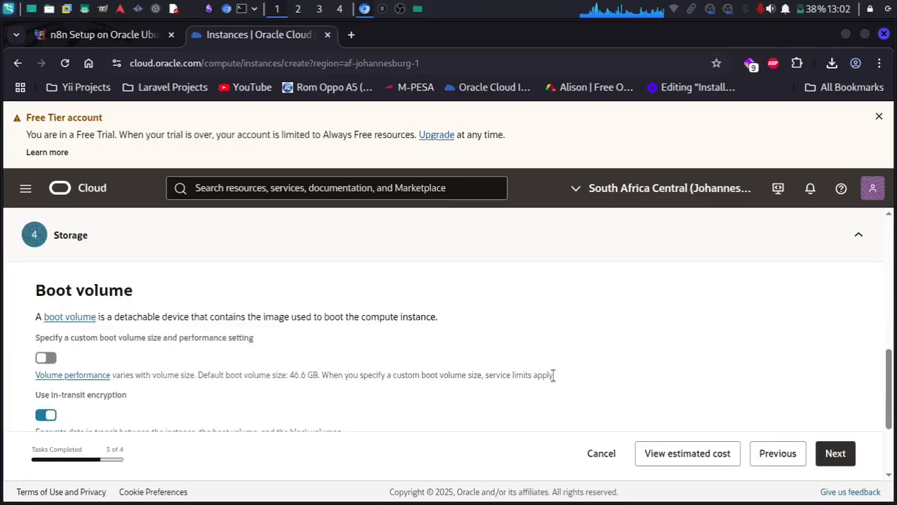
scroll(554, 378, "down", 5)
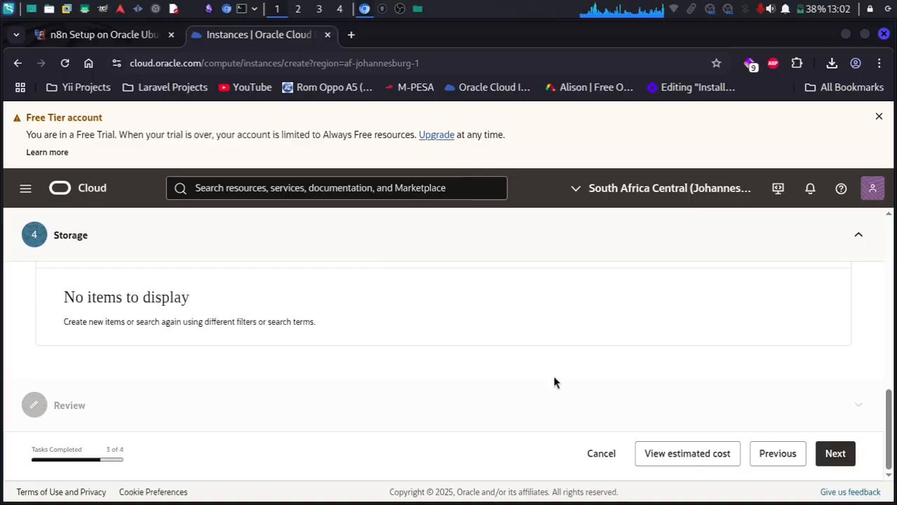
left_click(836, 451)
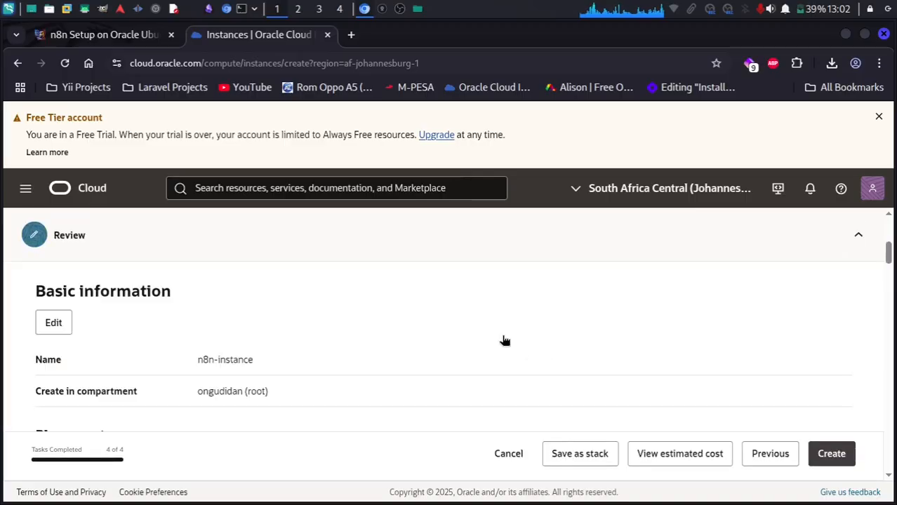
scroll(504, 340, "down", 10)
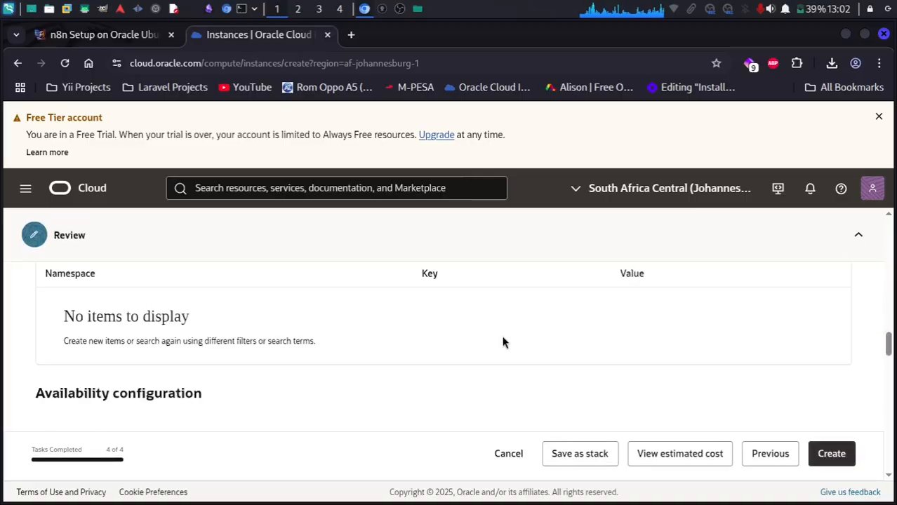
left_click(835, 456)
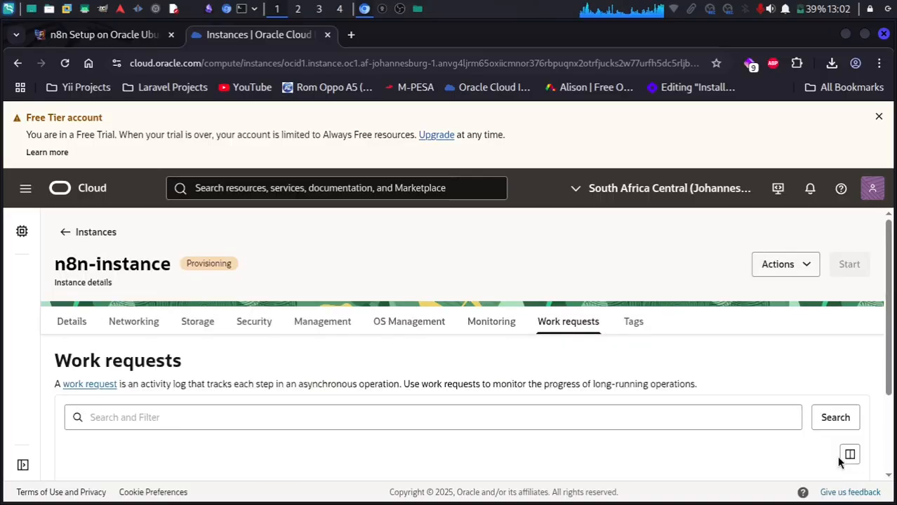
Scroll to Work requests and wait for Create instance to show Succeeded, 100%.
scroll(839, 462, "down", 3)
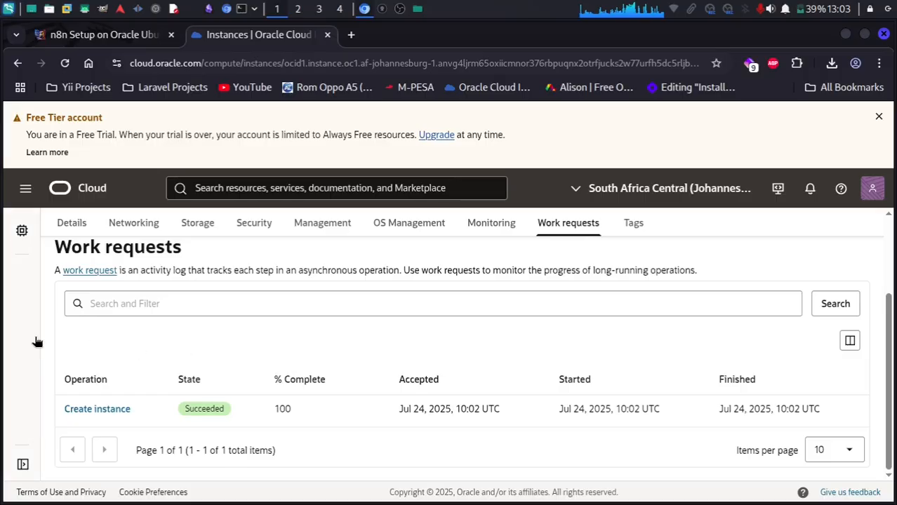
Launch Termius from the application launcher by searching 'ter'.
left_click(8, 10)
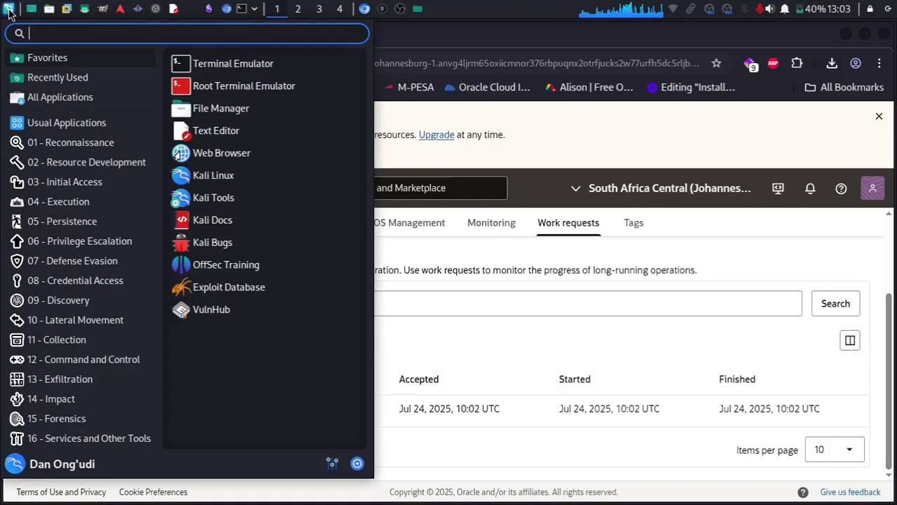
type("ter")
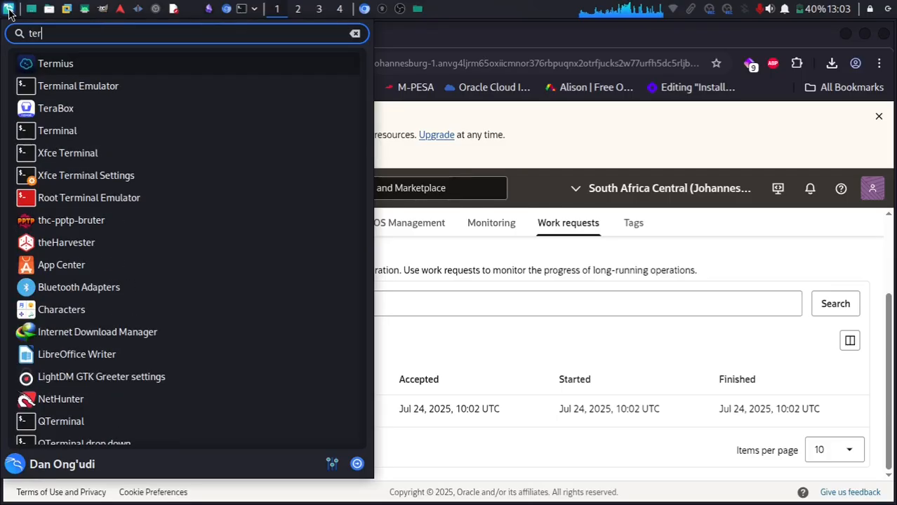
left_click(146, 69)
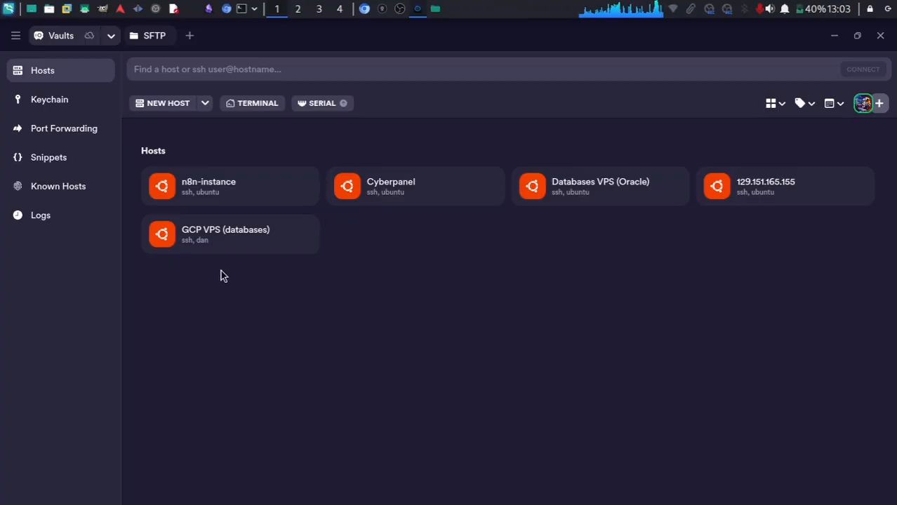
left_click_drag(199, 288, 828, 186)
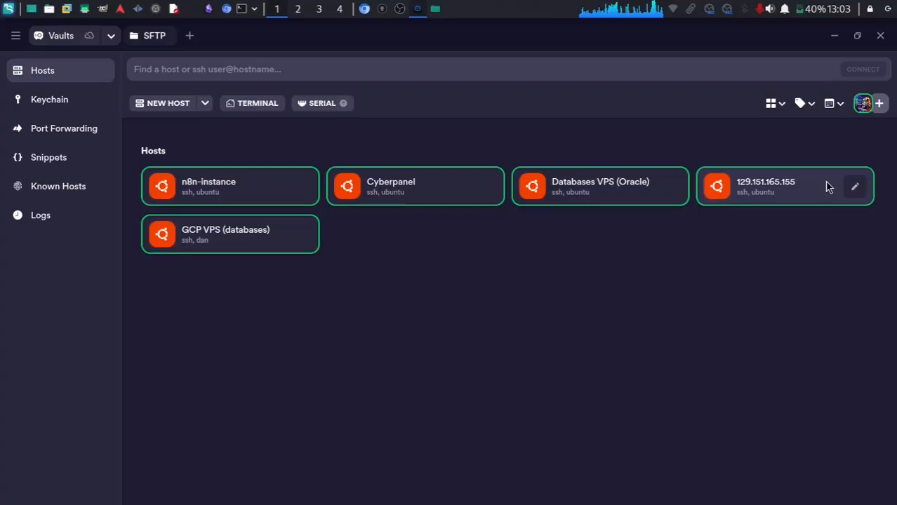
left_click(538, 422)
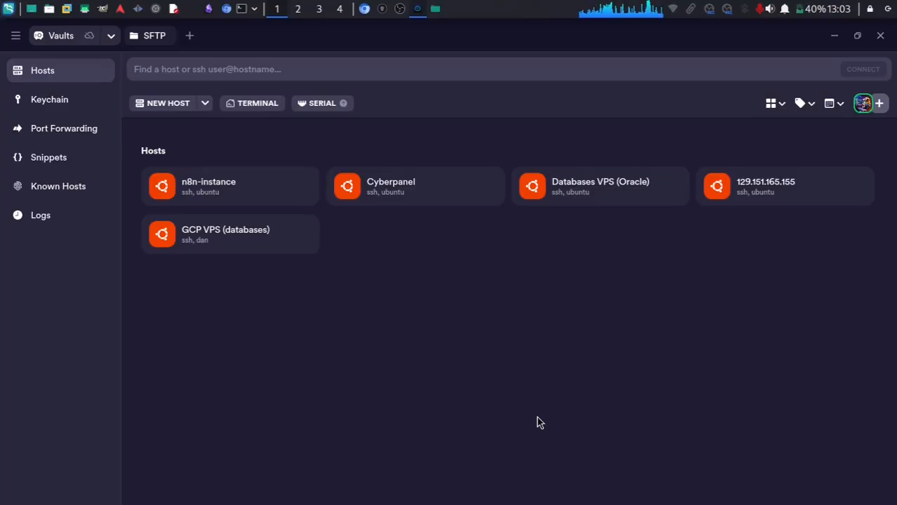
Remove the old n8n-instance host and start a new blank host entry.
right_click(229, 187)
left_click(219, 414)
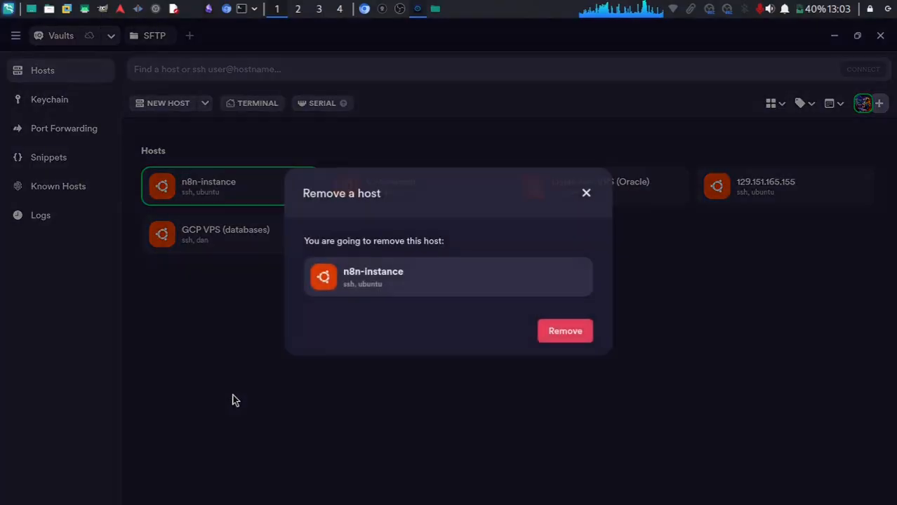
left_click(577, 340)
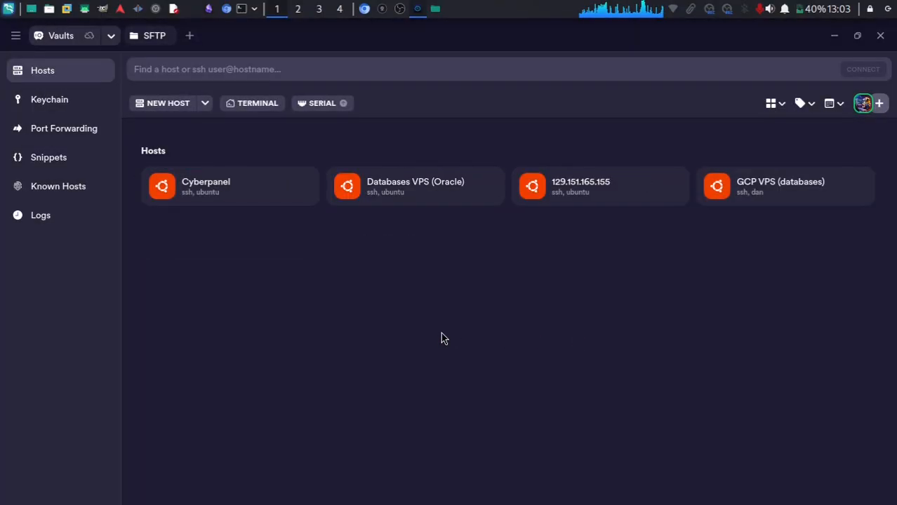
left_click(167, 104)
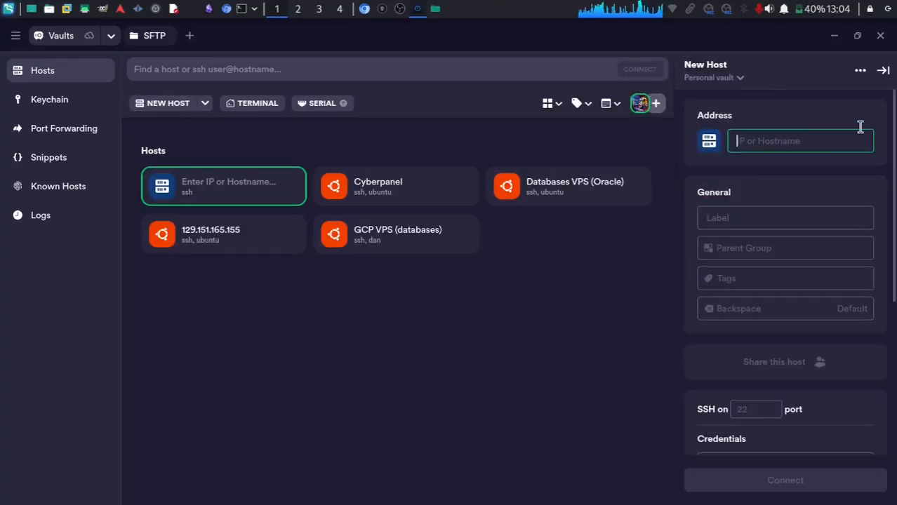
left_click(363, 10)
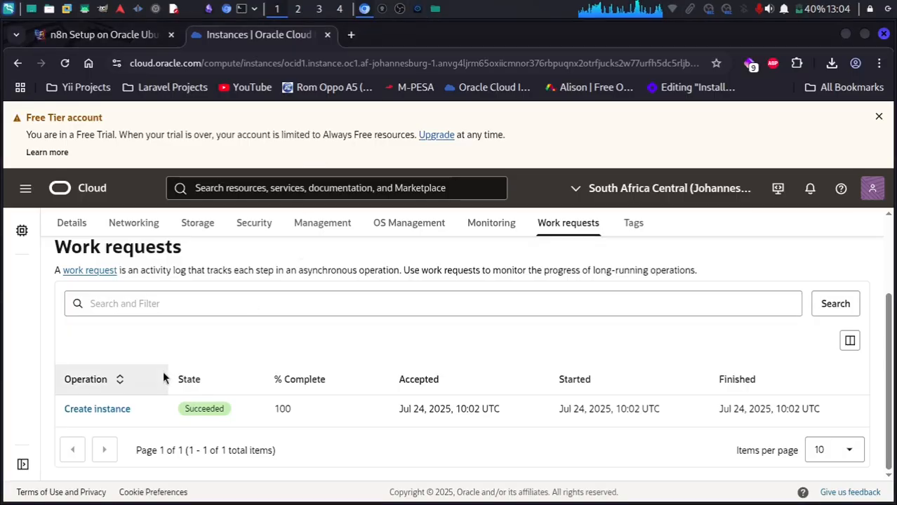
Copy public IP 129.151.179.153 from n8n-instance's Details tab.
scroll(164, 375, "up", 2)
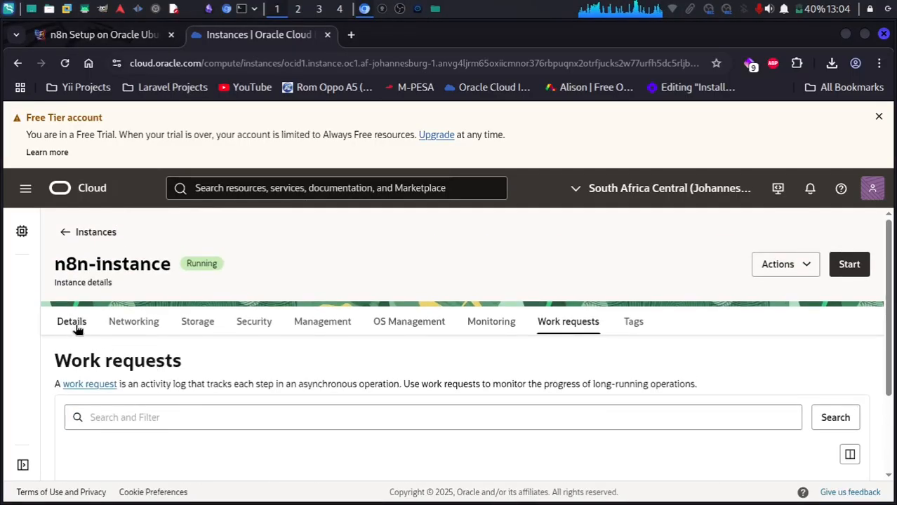
left_click(75, 327)
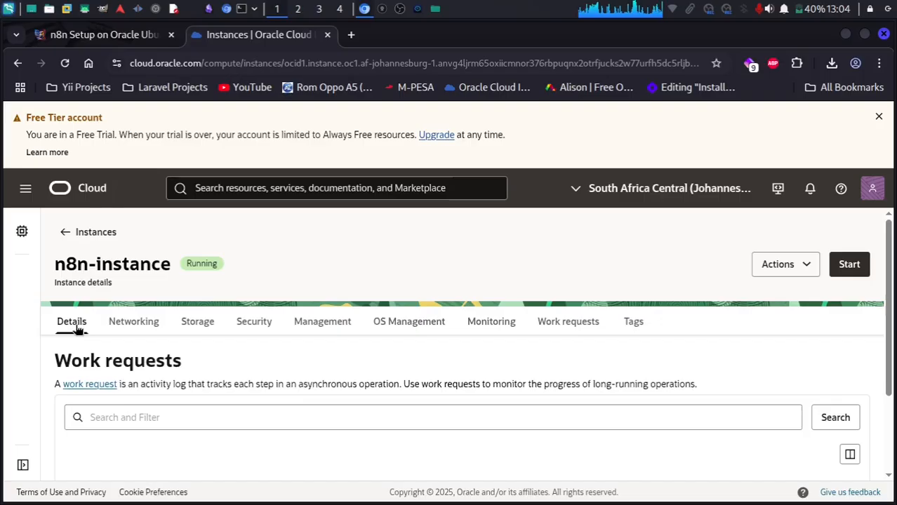
scroll(79, 329, "down", 4)
scroll(77, 330, "down", 3)
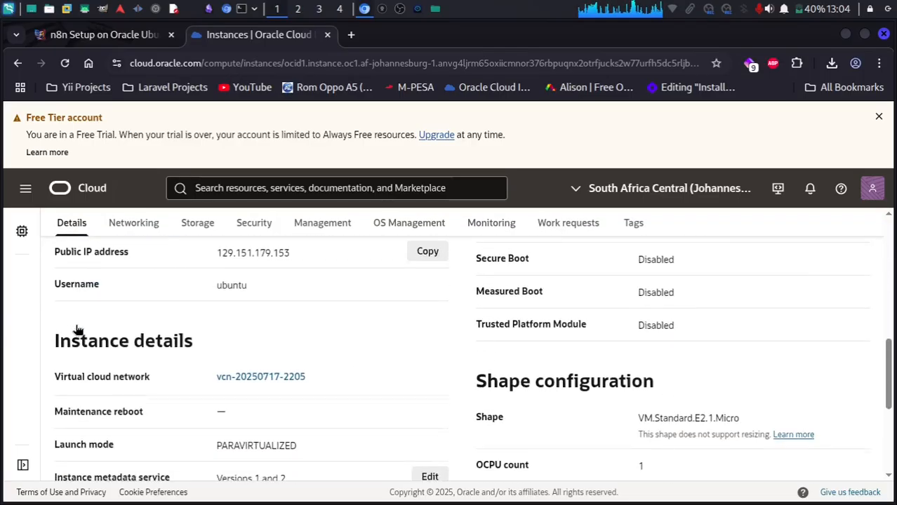
double_click(65, 261)
left_click(420, 265)
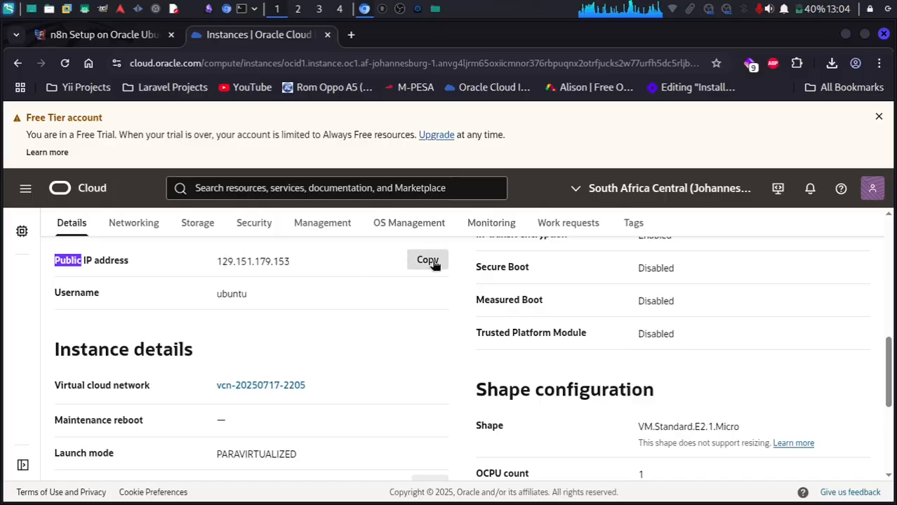
Start a new Termius host with the pasted public IP as address and label n8n-instance.
left_click(420, 9)
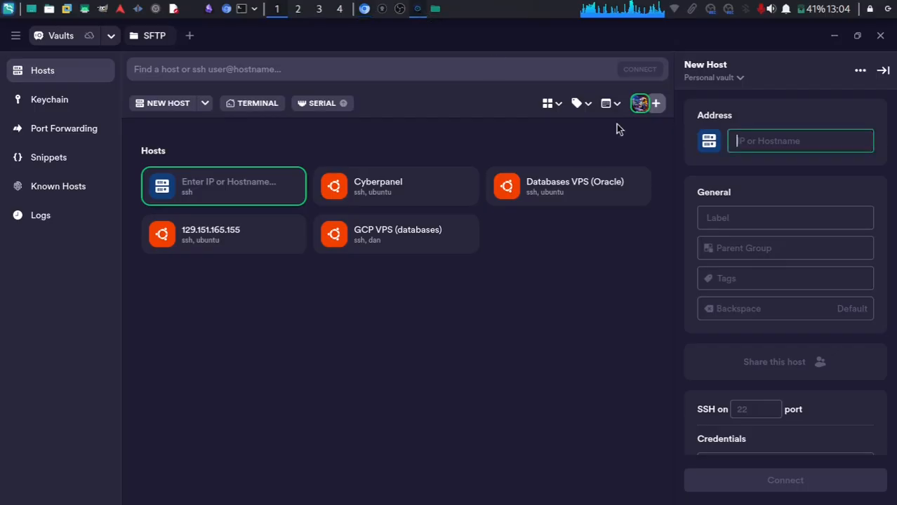
key("ctrl+v")
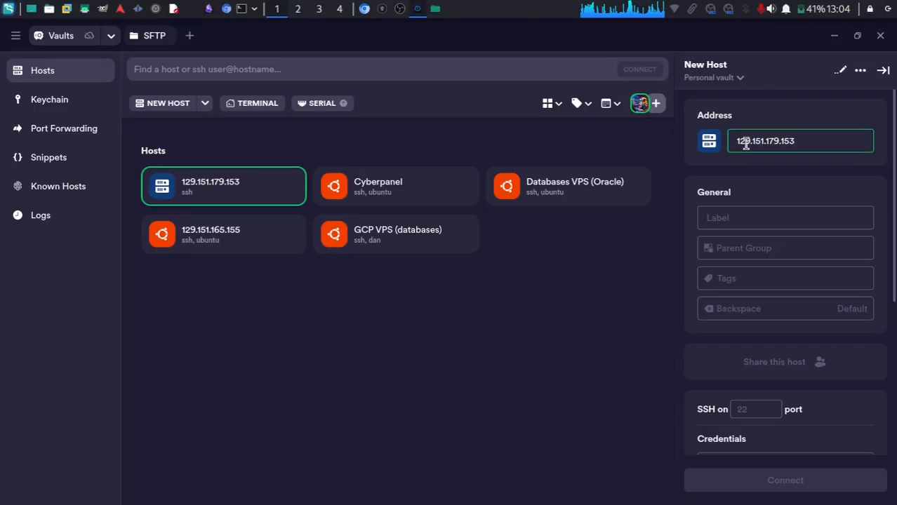
left_click(743, 220)
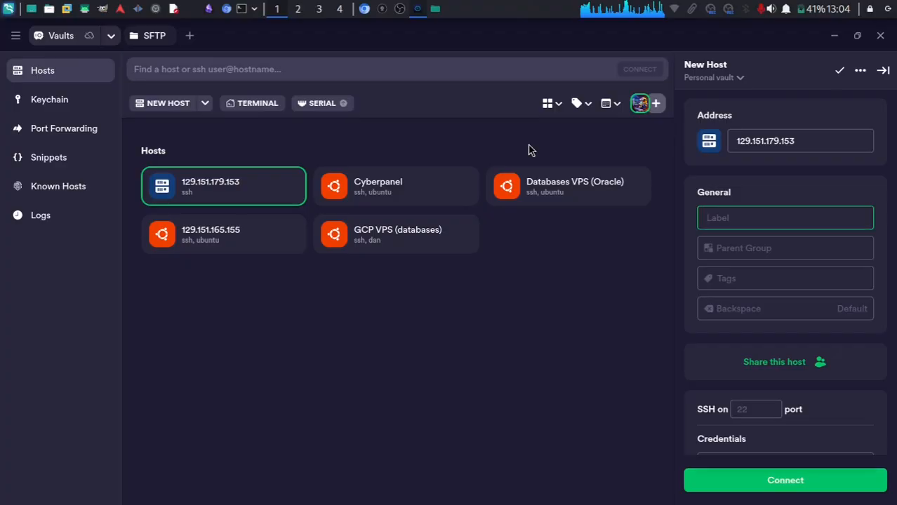
type("n8n-in")
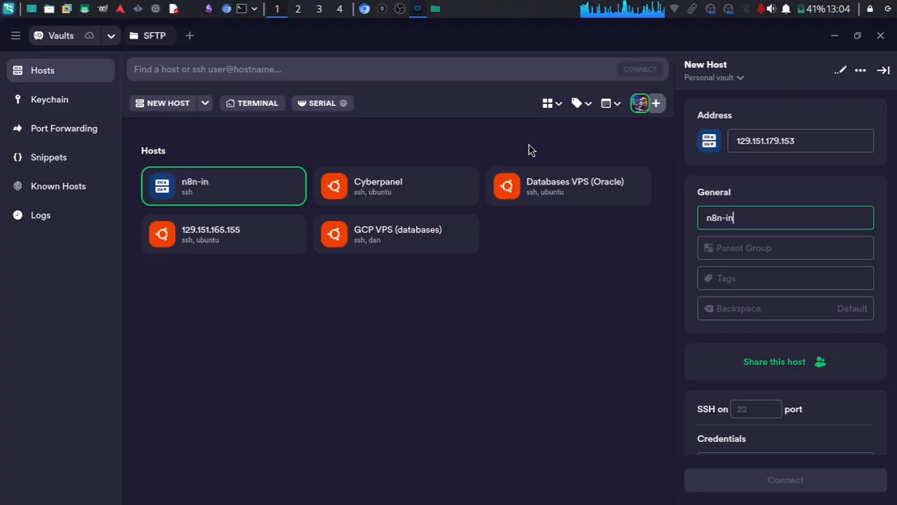
type("stance")
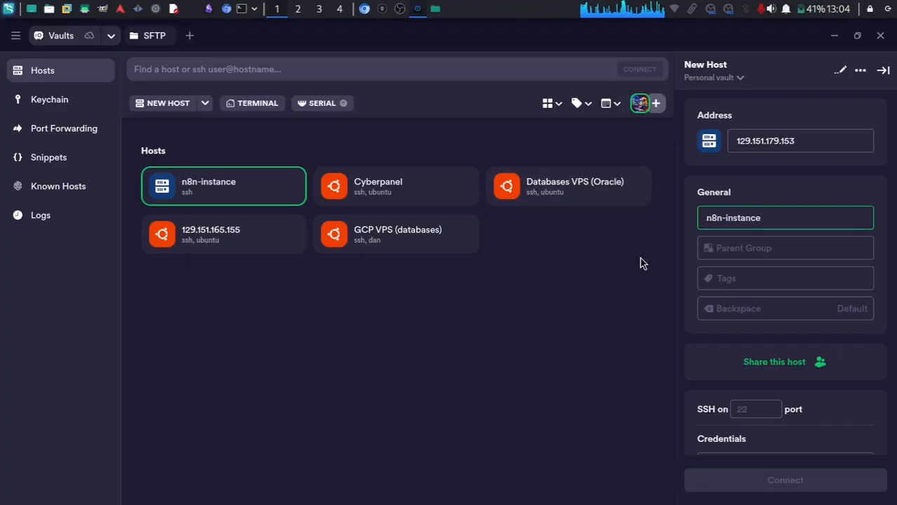
scroll(709, 289, "down", 4)
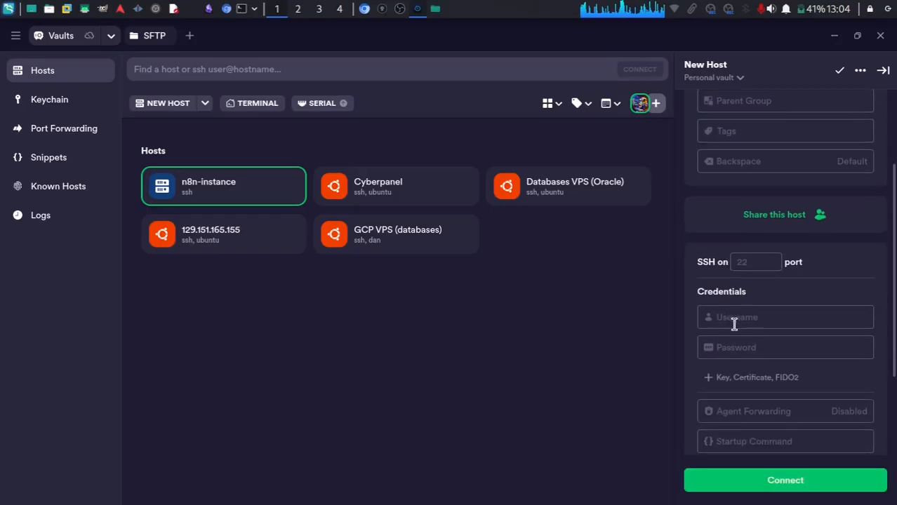
scroll(755, 332, "down", 1)
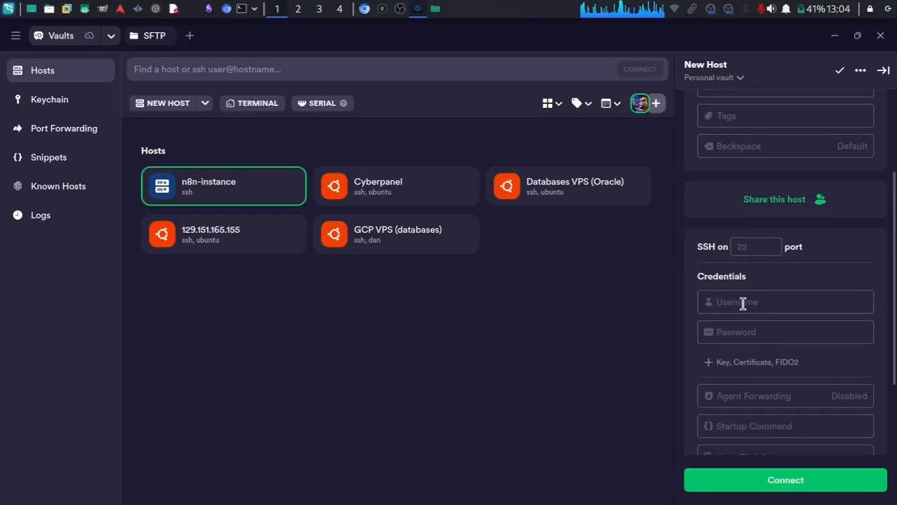
Copy the username ubuntu from the Oracle Cloud instance page into the host's Username field.
left_click(364, 9)
double_click(76, 287)
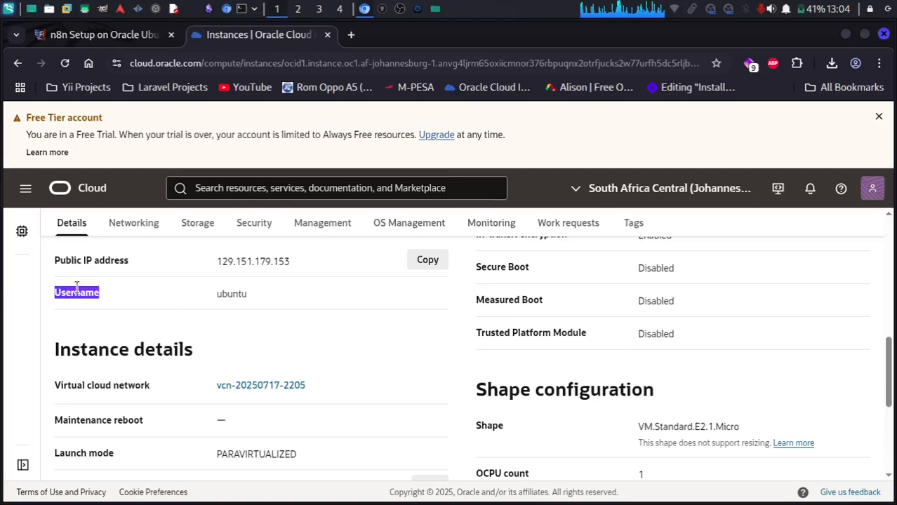
double_click(239, 295)
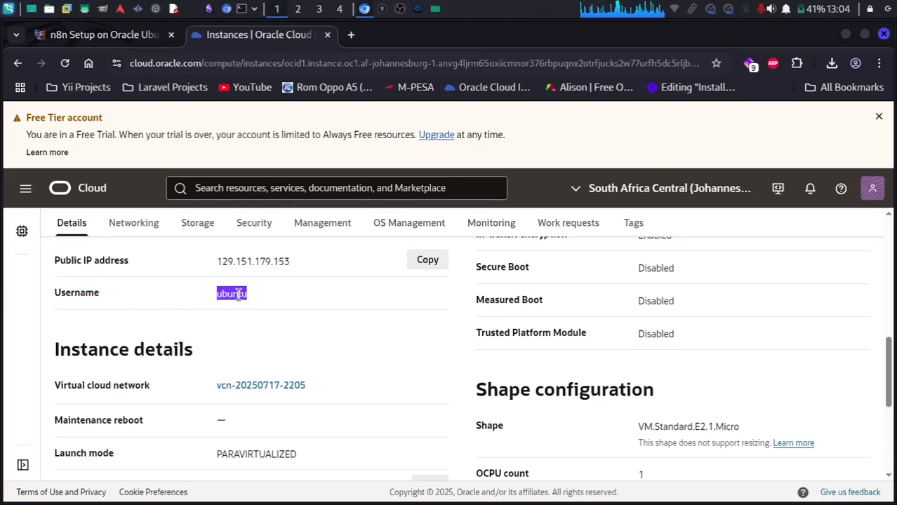
left_click(418, 8)
left_click(755, 302)
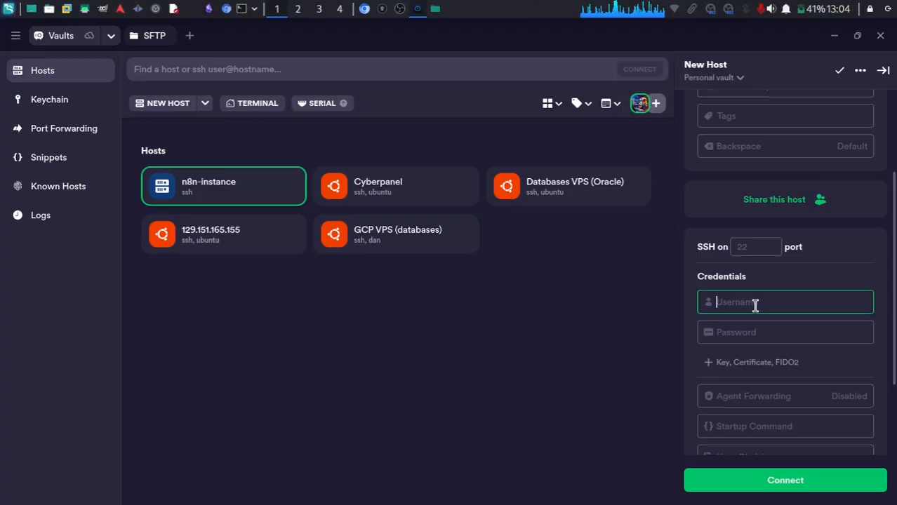
key("ctrl+v")
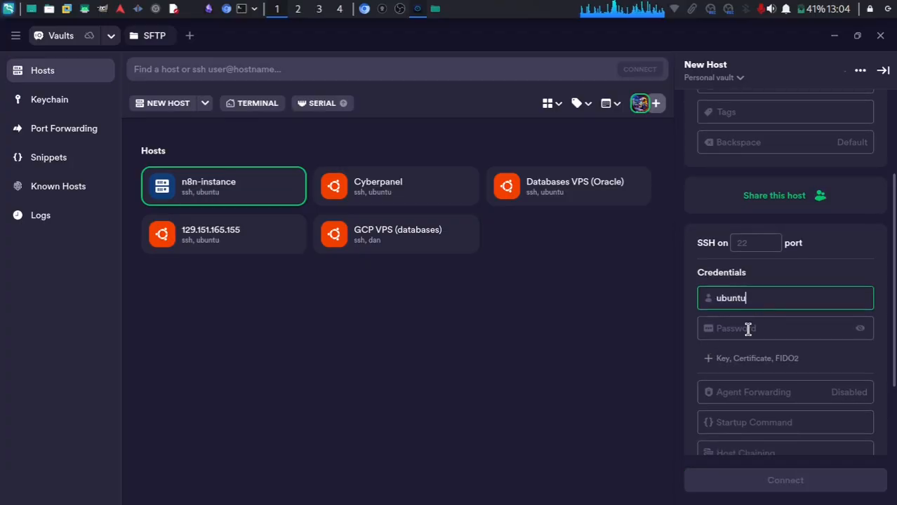
Add an SSH key credential to the host, replacing the suggested n8n-instance key with n8n2.
left_click(757, 362)
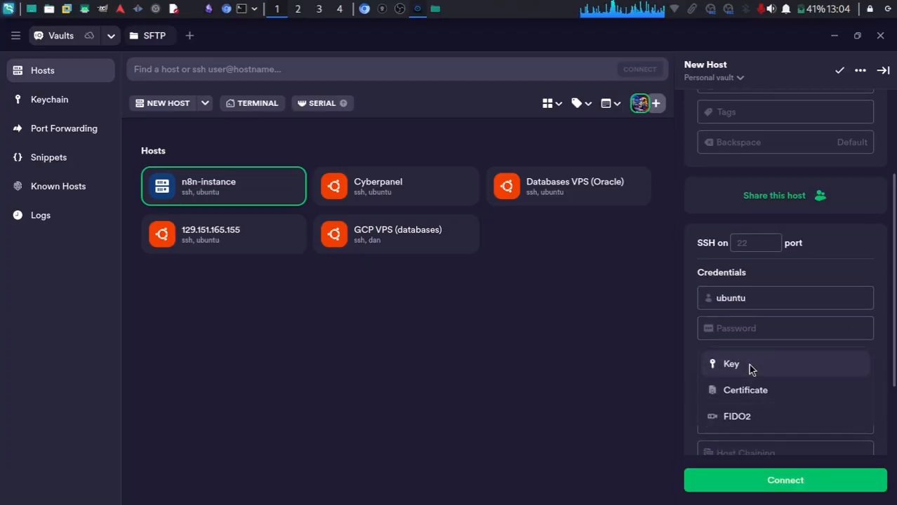
left_click(750, 366)
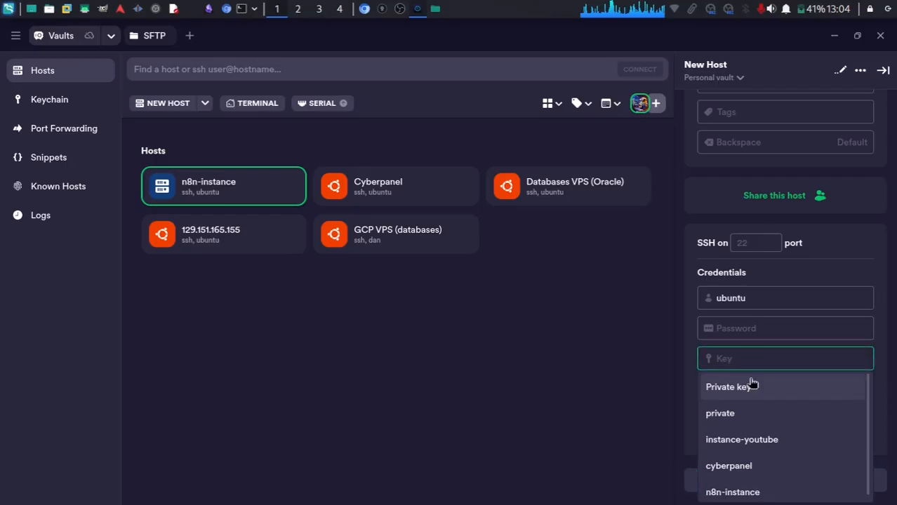
left_click(757, 495)
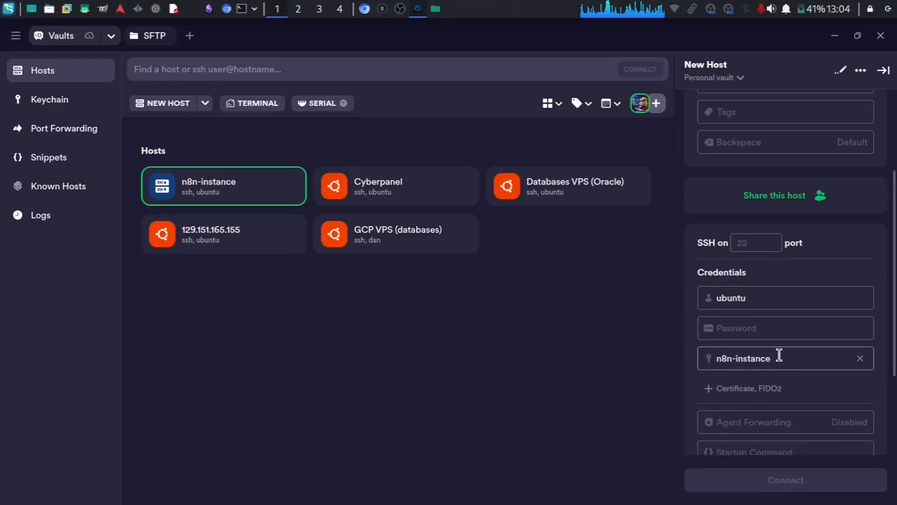
left_click(849, 358)
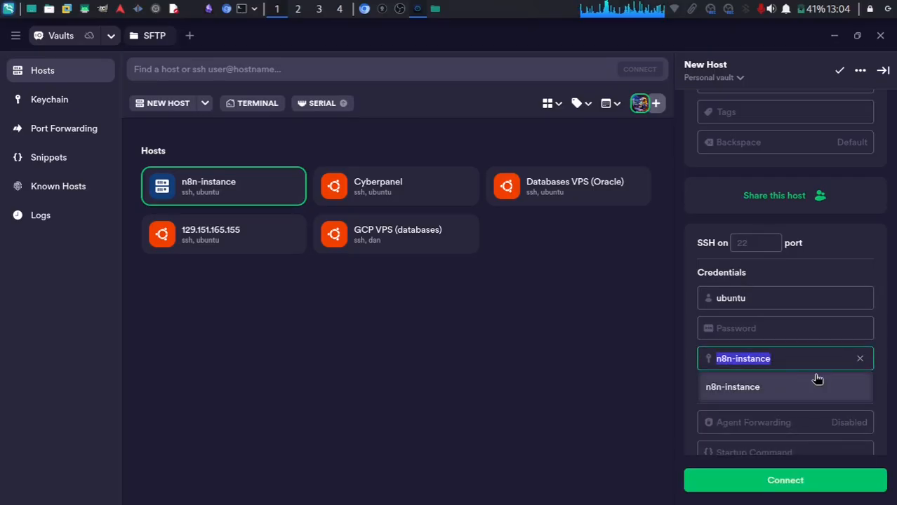
key("BackSpace")
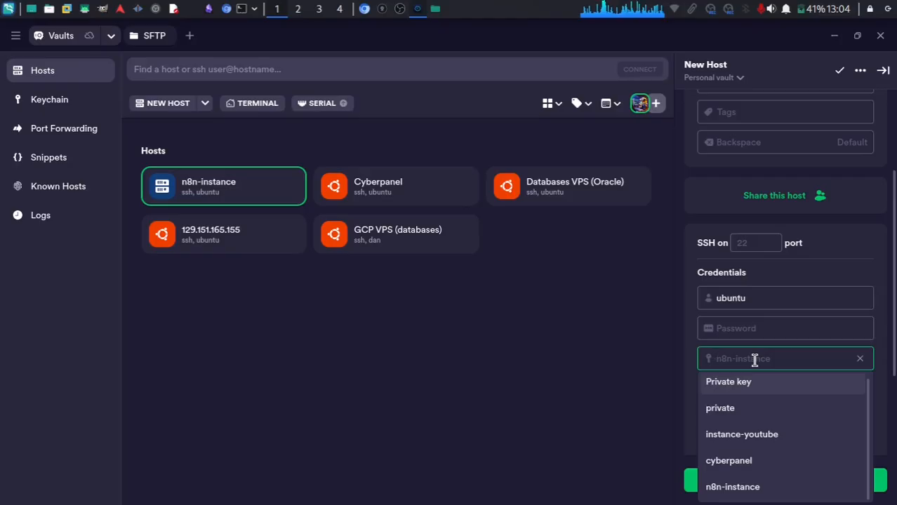
key("Escape")
left_click(755, 360)
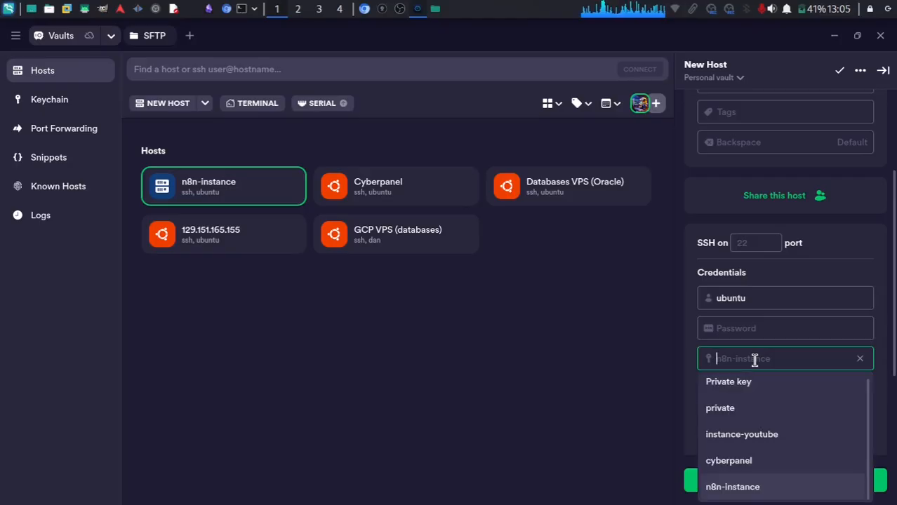
type("n8")
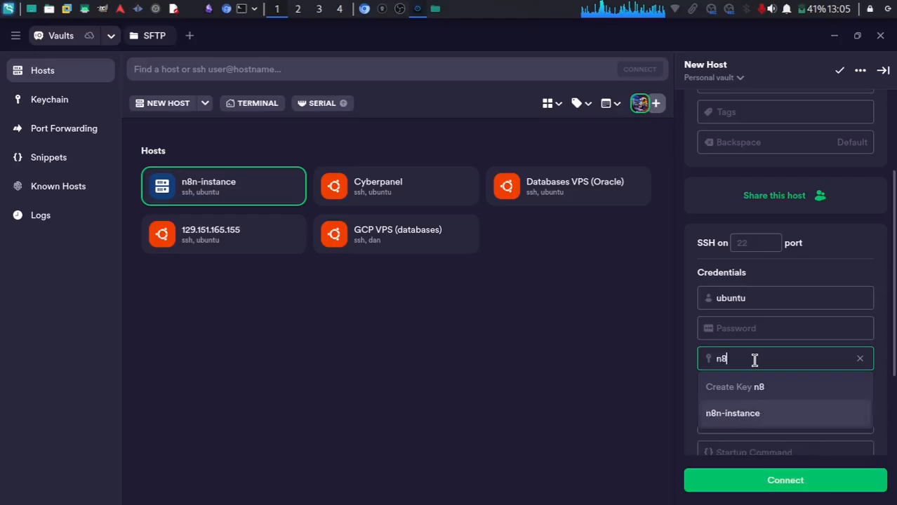
type("n2")
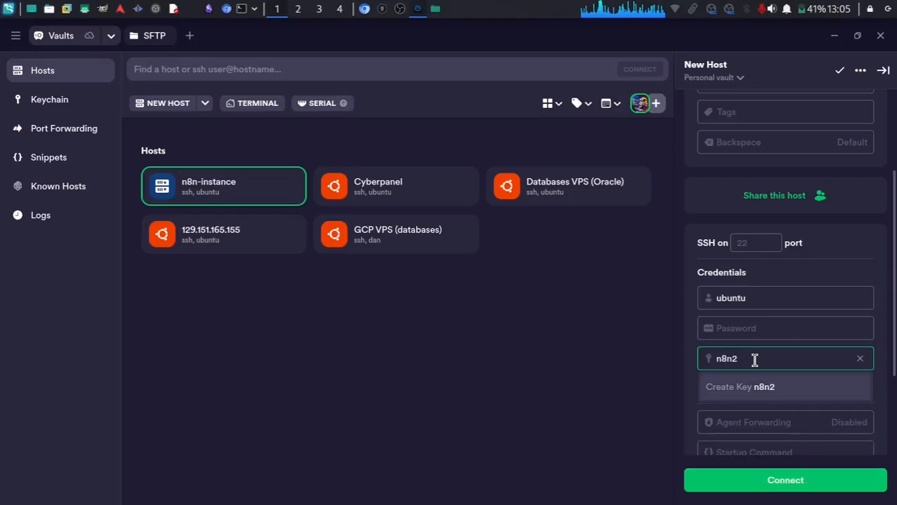
Create key n8n2 by importing Documents/SSH KEYS/n8n-instance/ssh-key-2025-07-24.key, then save it.
left_click(756, 386)
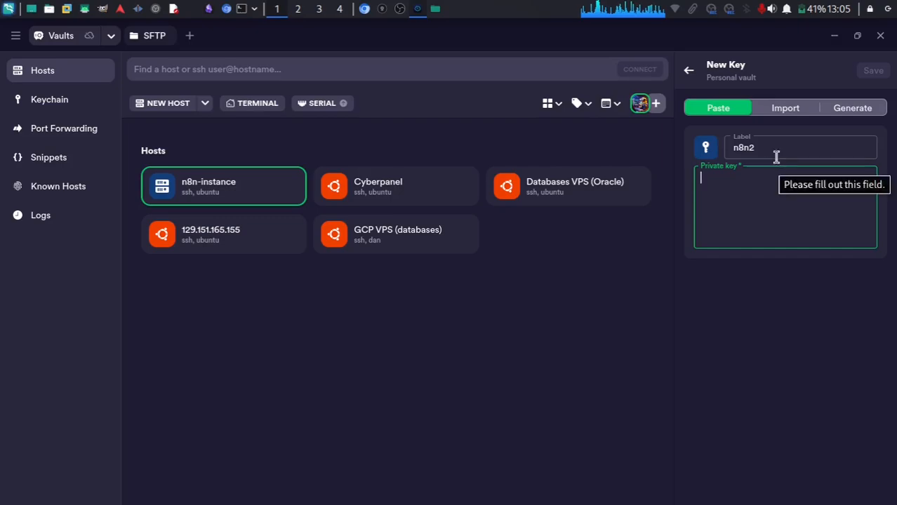
left_click(788, 110)
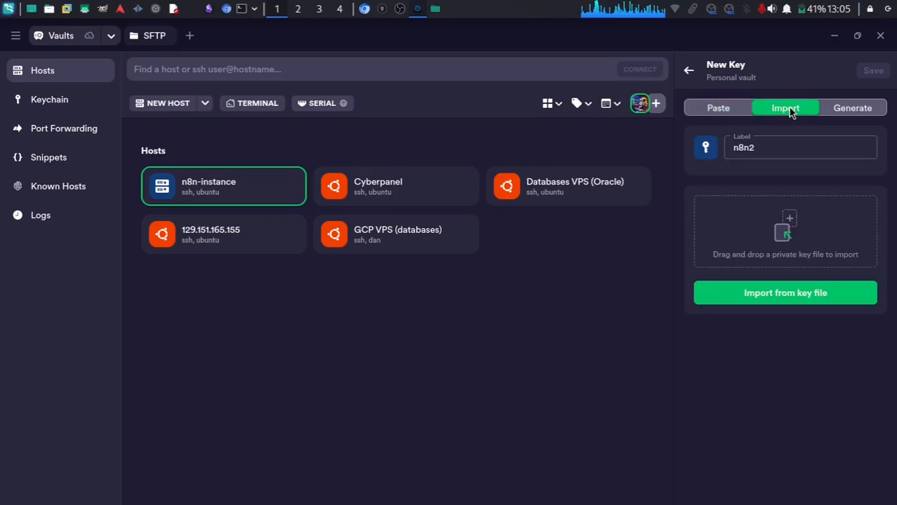
left_click(790, 292)
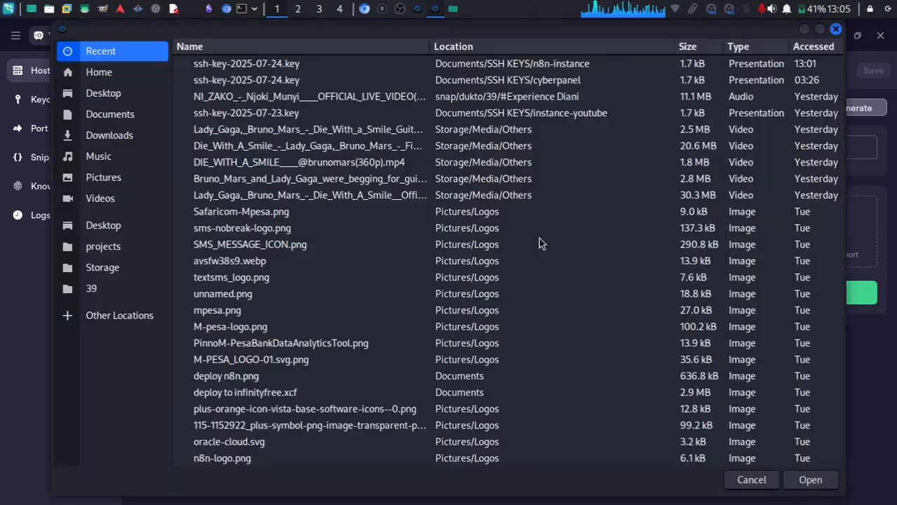
left_click(118, 115)
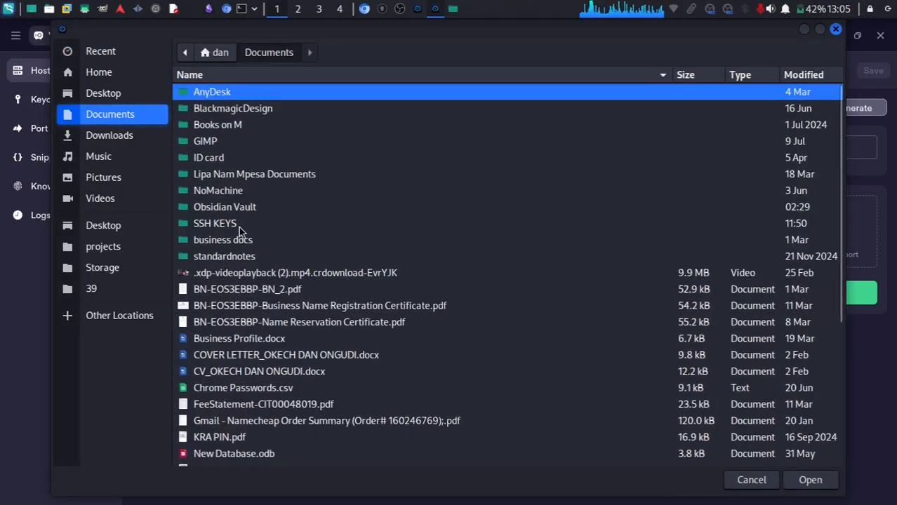
double_click(208, 224)
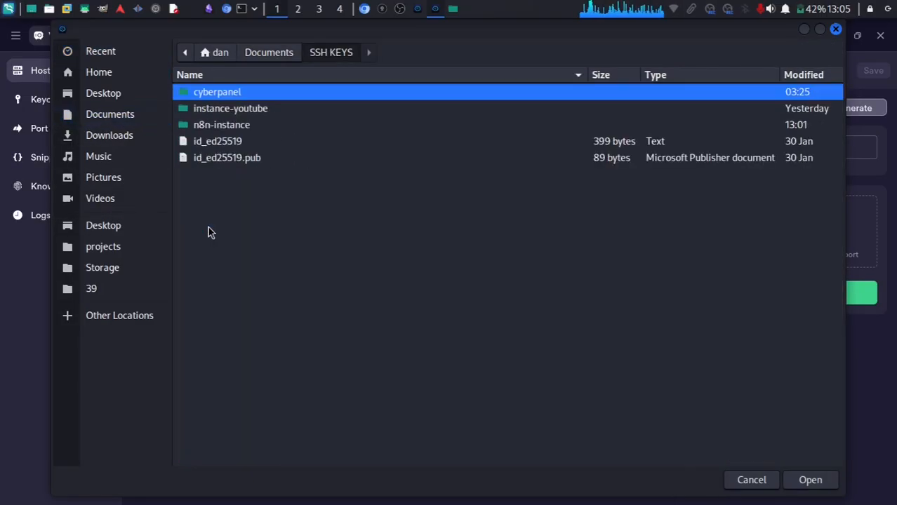
double_click(221, 125)
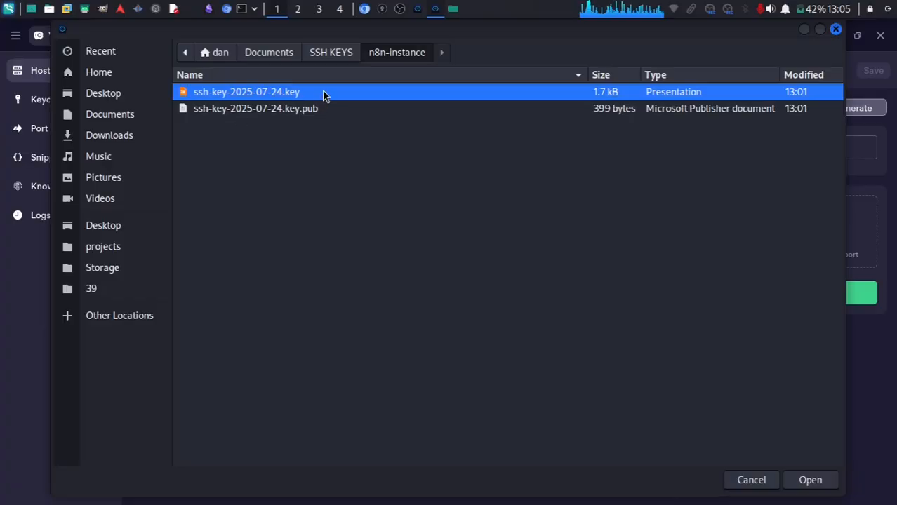
double_click(259, 94)
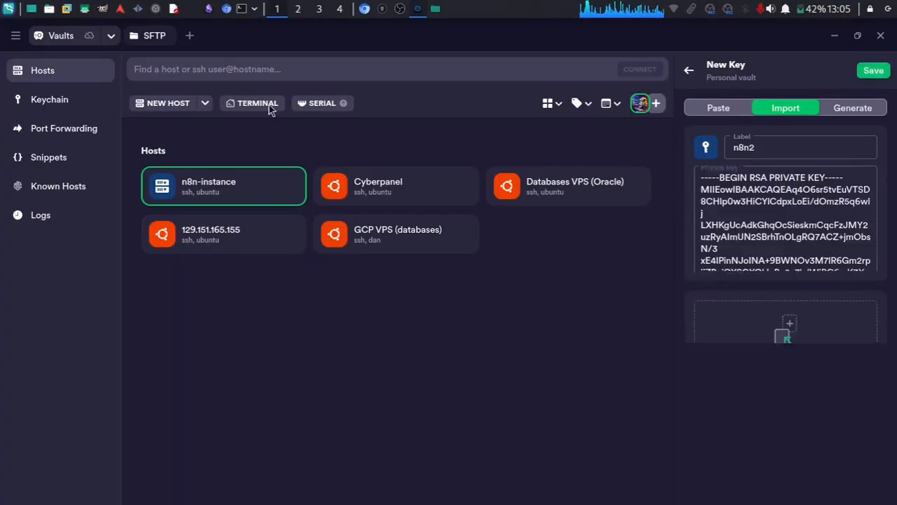
left_click(873, 70)
Connect to n8n-instance over SSH and accept the server's host fingerprint.
scroll(819, 421, "down", 3)
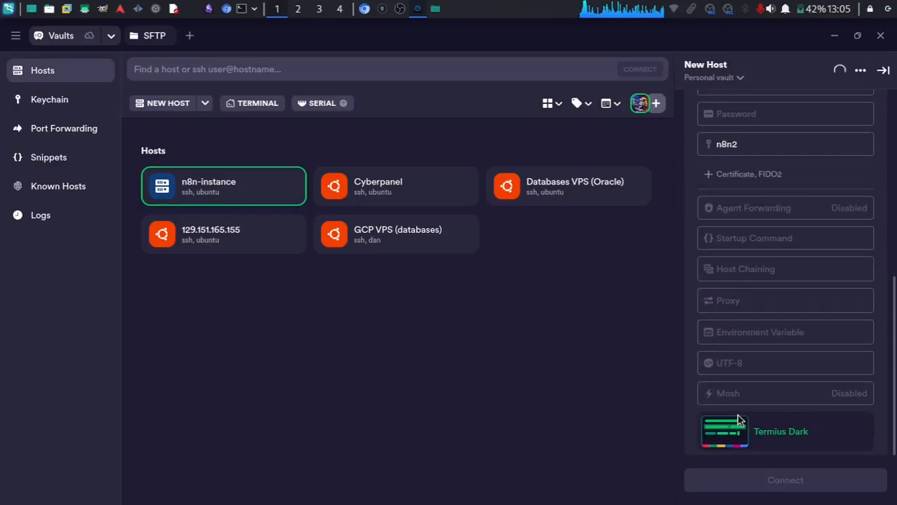
left_click(744, 483)
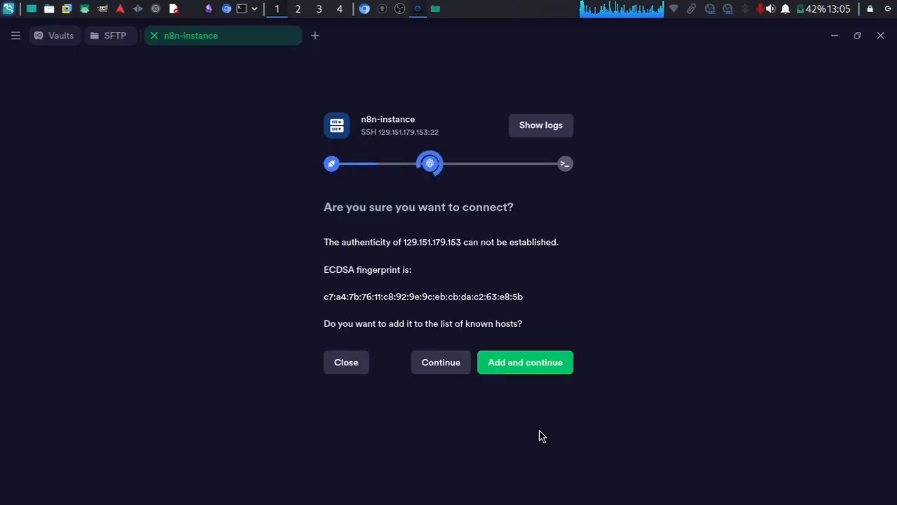
left_click(530, 365)
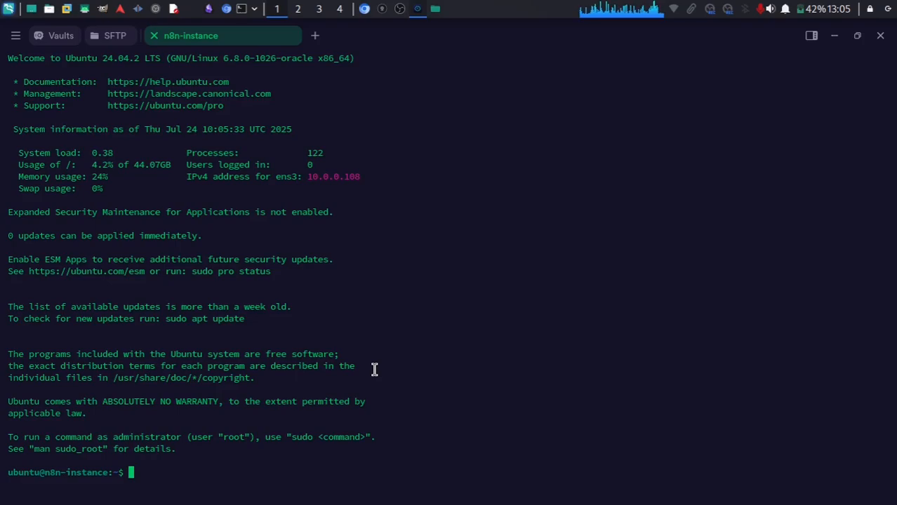
Run sudo apt update on the server, discard the typed sudo apt upgrade, and return to the browser.
type("sudo apt ")
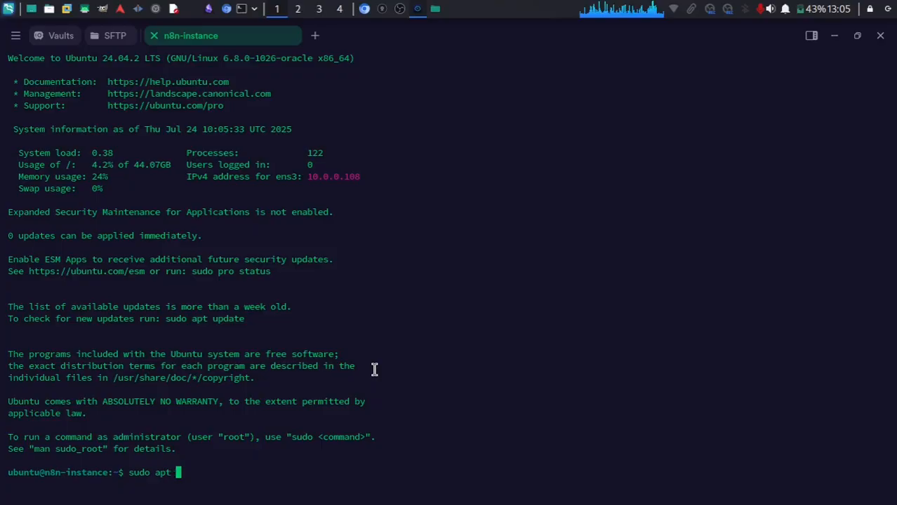
type("update")
key("Return")
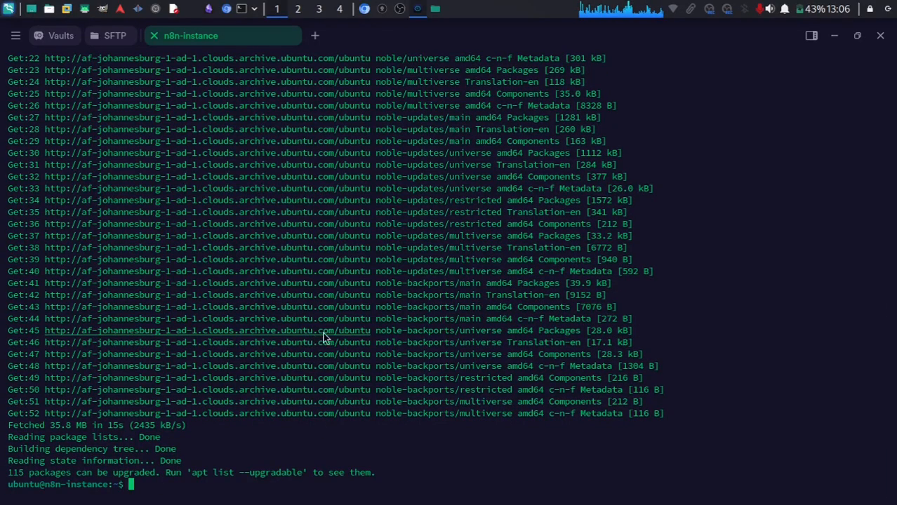
type("sudo apt")
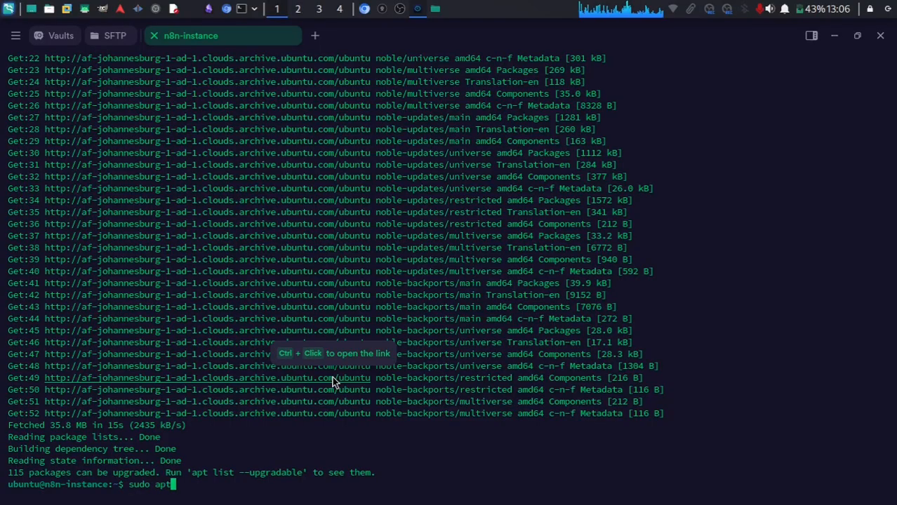
type(" upgrade")
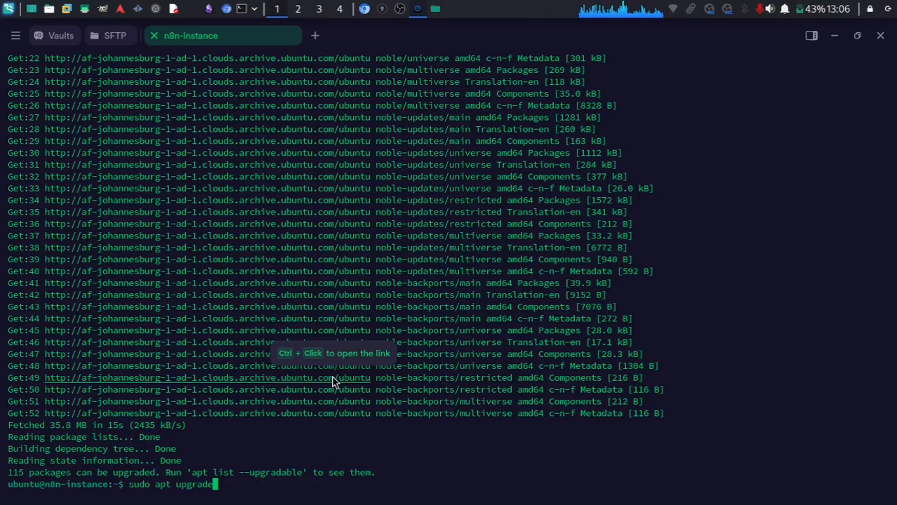
key("BackSpace")
key("BackSpace")
key("BackSpace")
key("BackSpace")
key("BackSpace")
key("BackSpace")
key("BackSpace")
key("BackSpace")
key("BackSpace")
key("BackSpace")
key("BackSpace")
key("BackSpace")
key("BackSpace")
key("BackSpace")
key("BackSpace")
key("BackSpace")
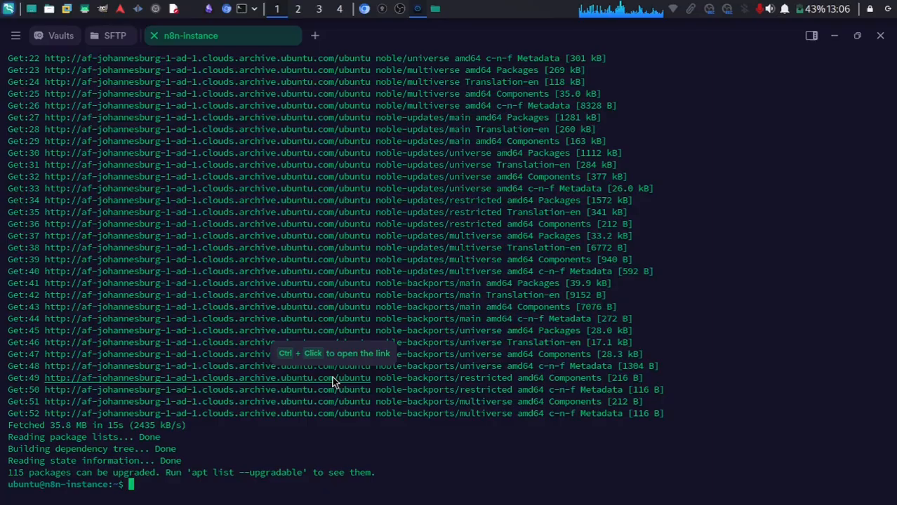
left_click(364, 9)
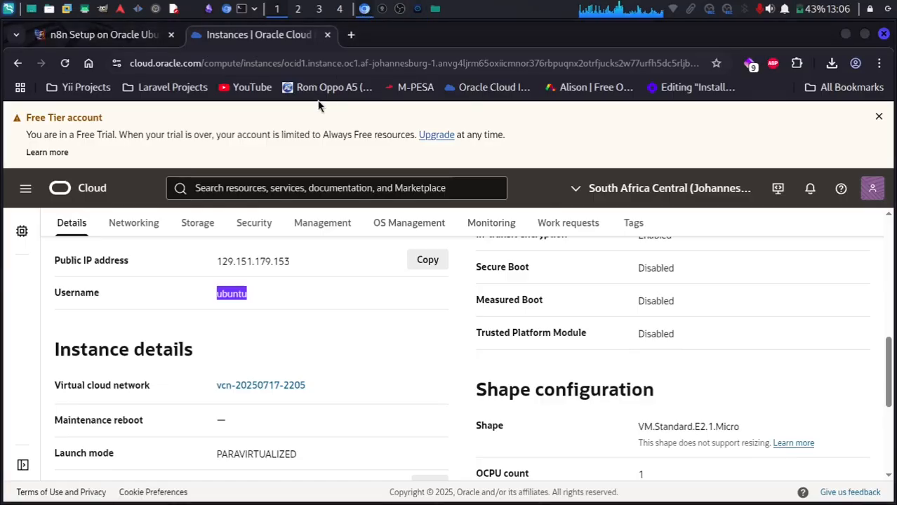
Copy the Step 1 Docker update-and-install commands from the n8n setup article.
left_click(107, 35)
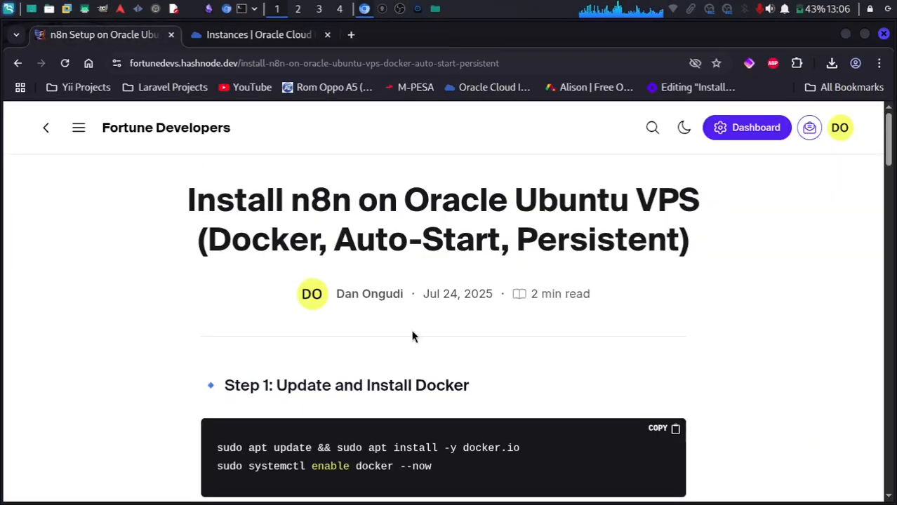
scroll(411, 333, "down", 2)
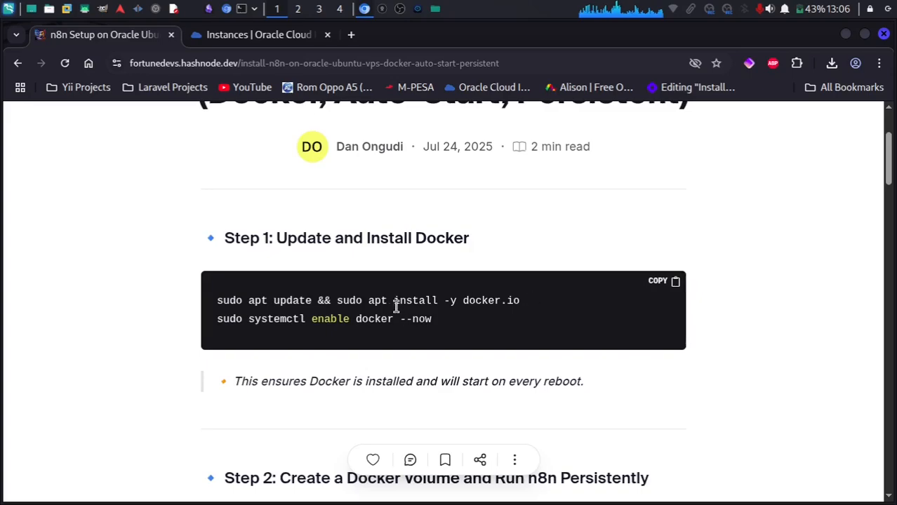
left_click_drag(436, 324, 270, 319)
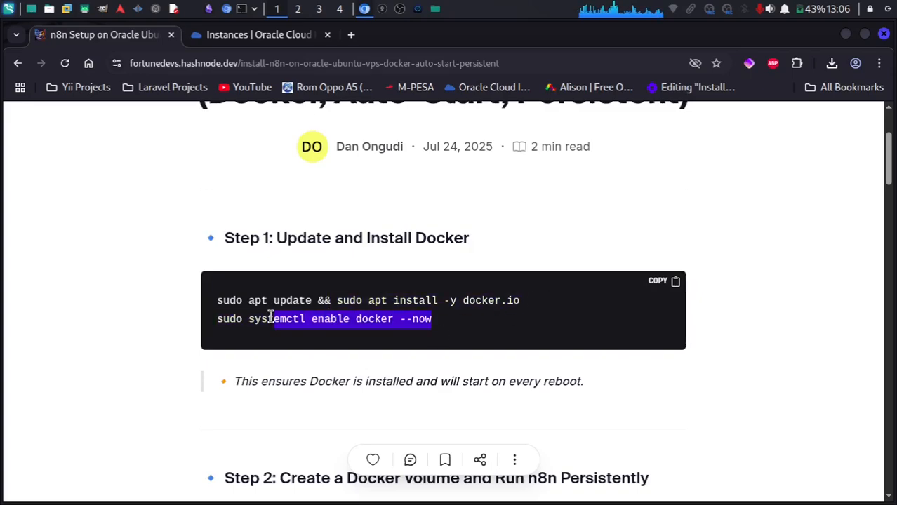
left_click(459, 323)
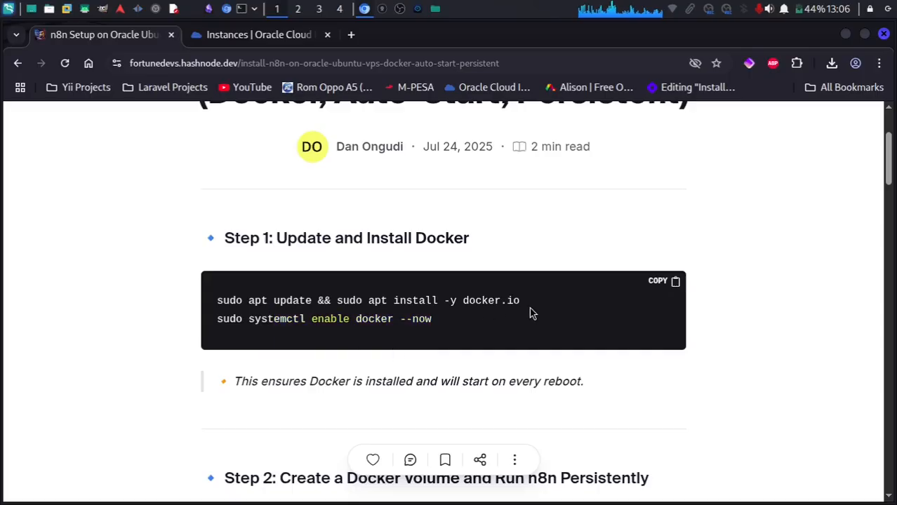
left_click_drag(261, 300, 367, 320)
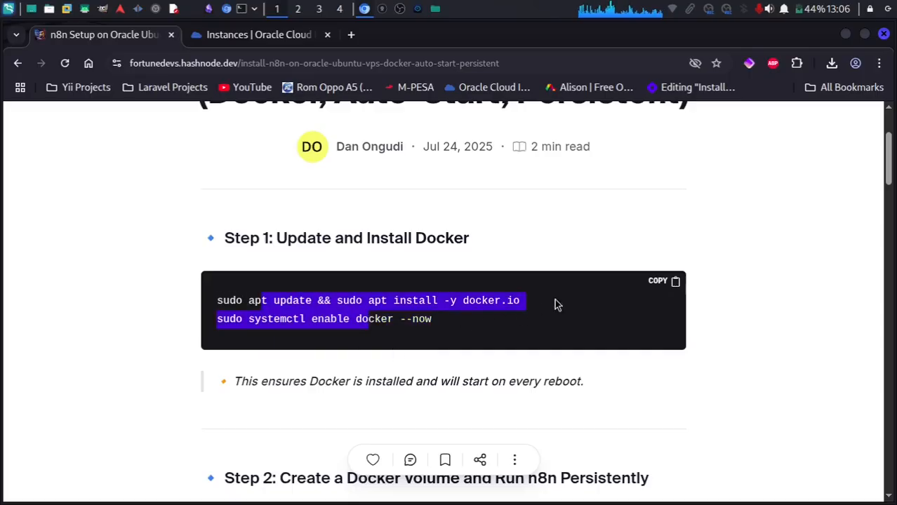
left_click(663, 281)
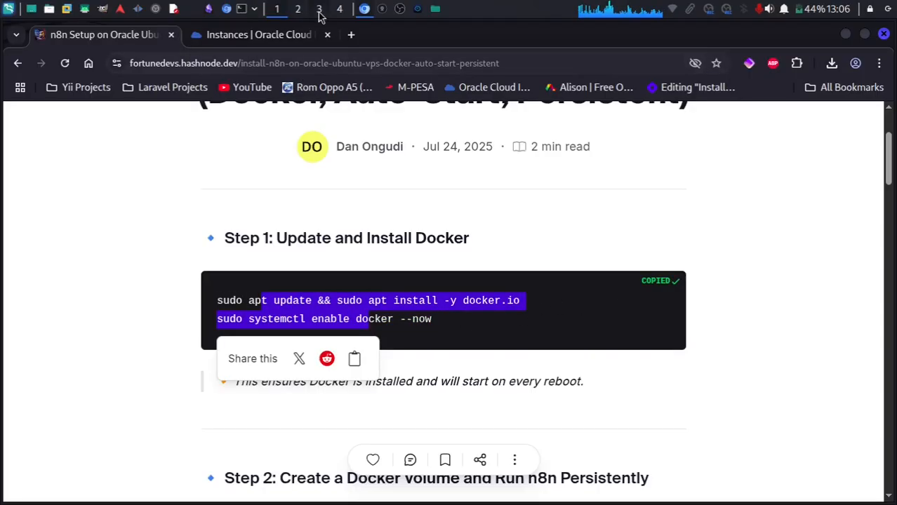
left_click(418, 9)
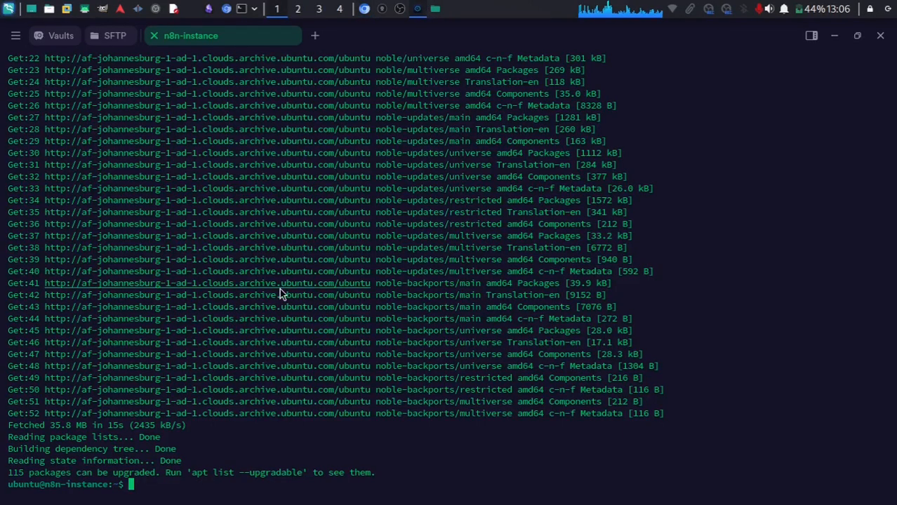
Paste and run the Step 1 commands to install docker.io and enable the Docker service.
key("ctrl+shift+v")
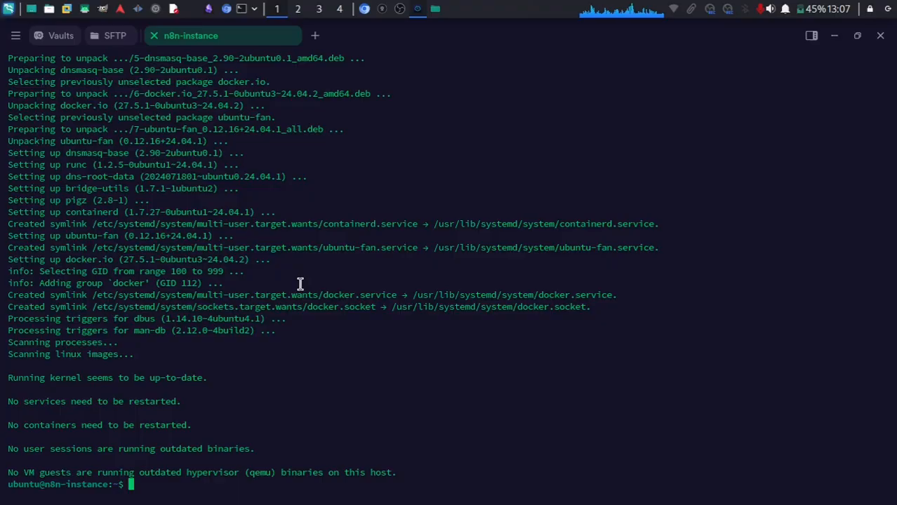
Copy the Step 2 n8n docker run command after checking its WEBHOOK_URL and VUE_APP_URL_BASE_API placeholders.
left_click(363, 9)
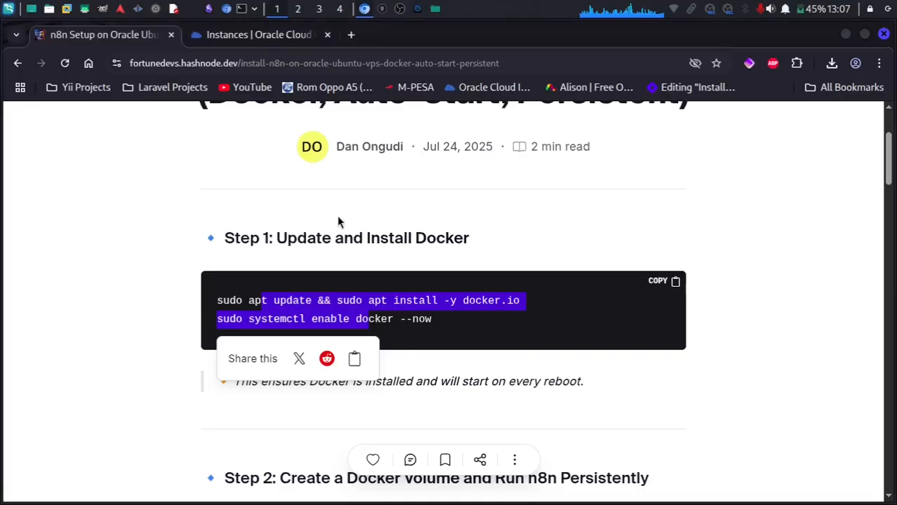
left_click(812, 360)
scroll(812, 361, "down", 4)
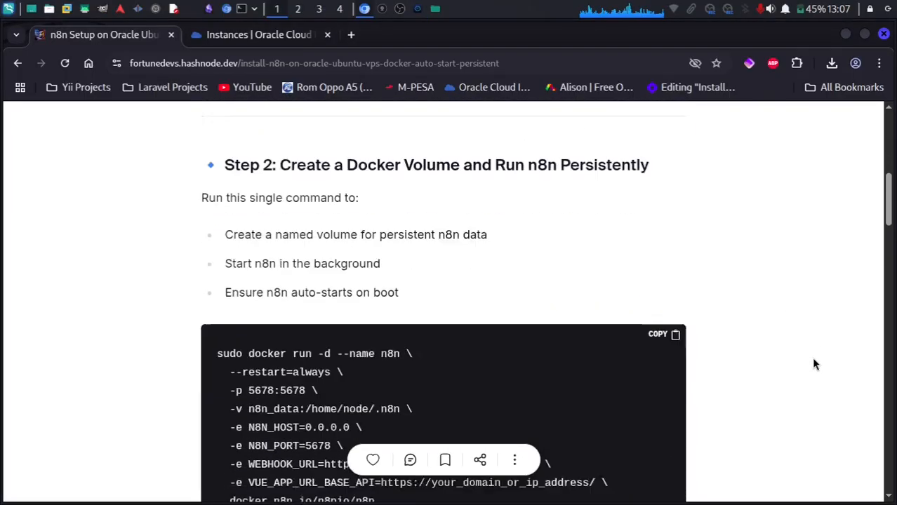
scroll(813, 363, "down", 2)
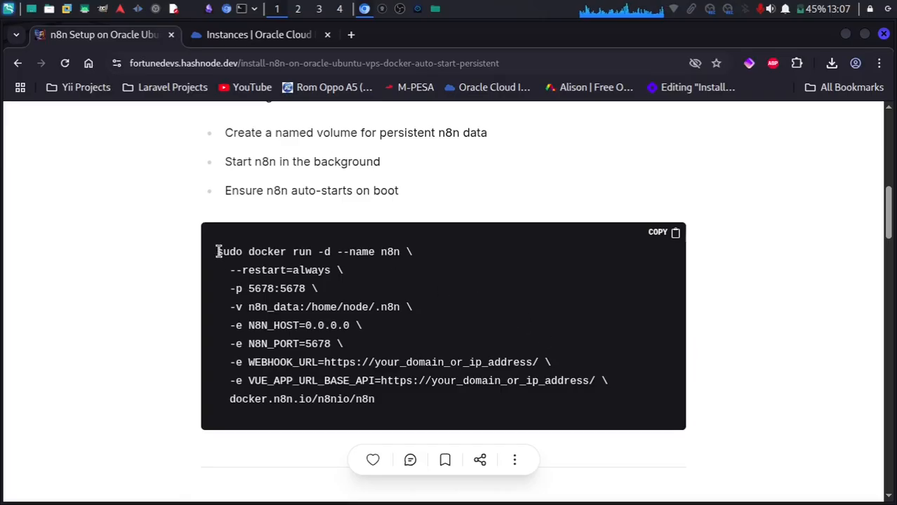
left_click_drag(218, 251, 465, 399)
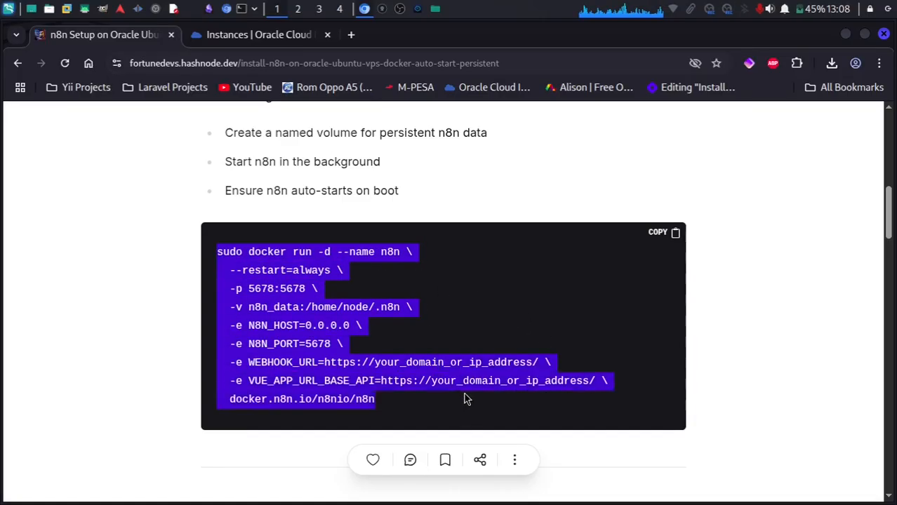
left_click(396, 332)
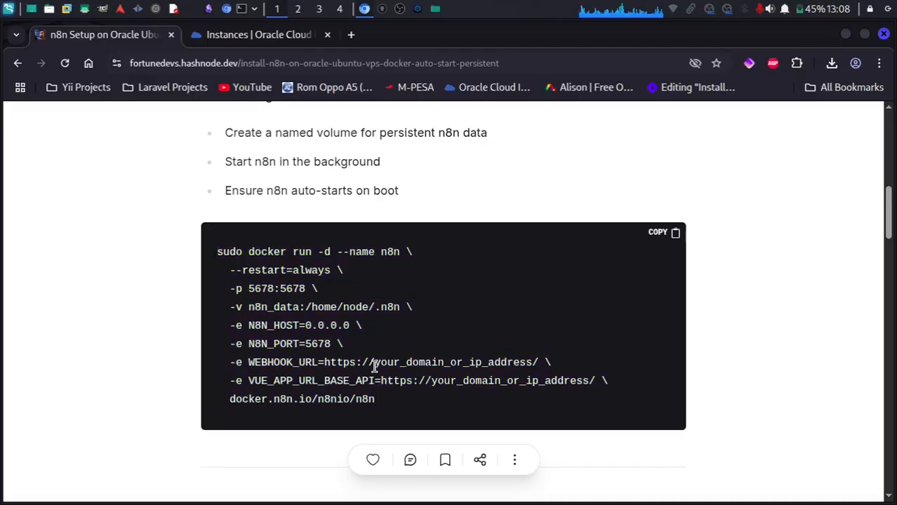
left_click_drag(374, 363, 538, 361)
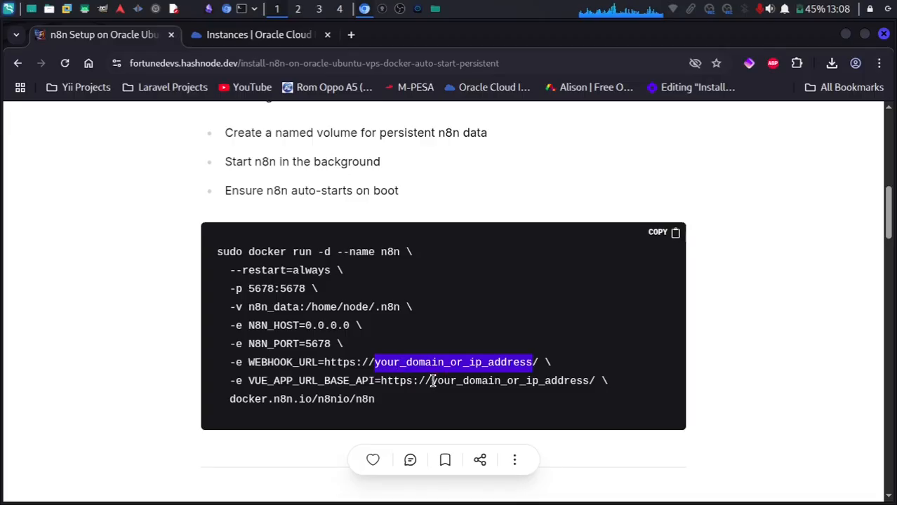
left_click_drag(430, 380, 588, 378)
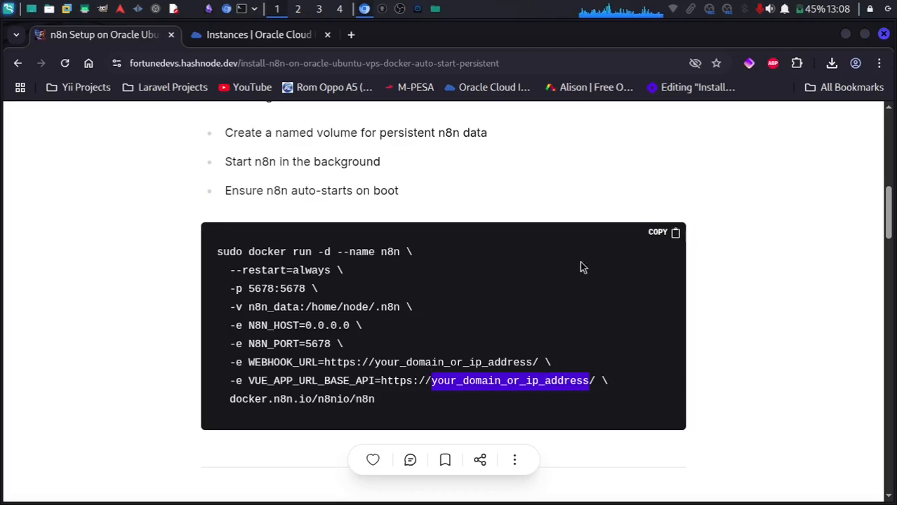
left_click(672, 232)
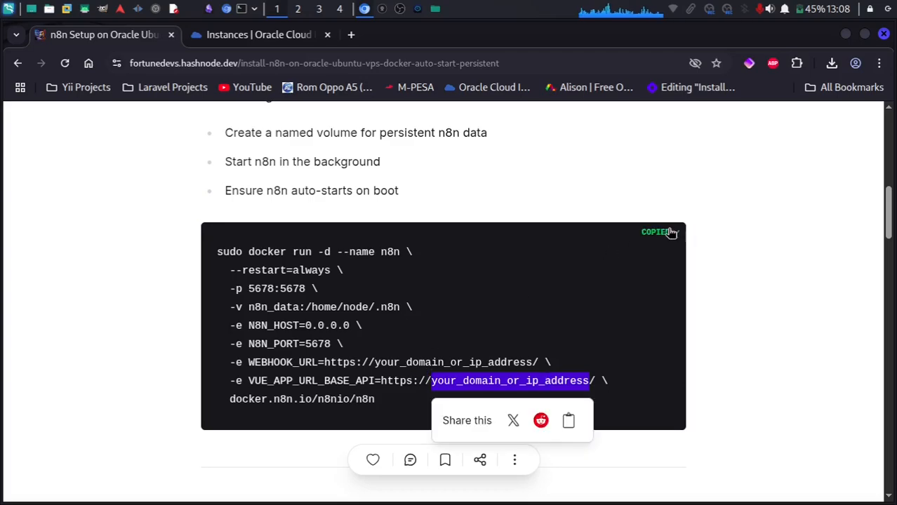
left_click(418, 9)
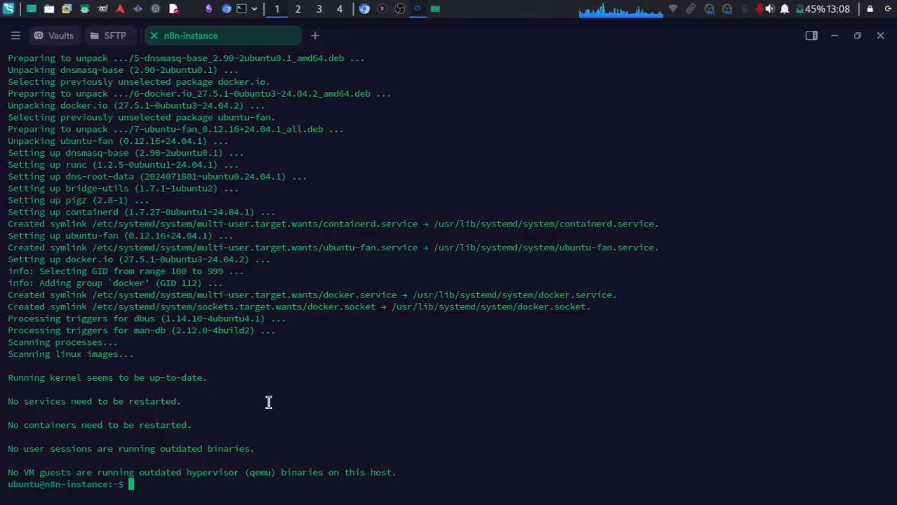
Paste the docker run command, set both placeholder domains to n8n.deltakosmetics.com, and run it.
key("ctrl+shift+v")
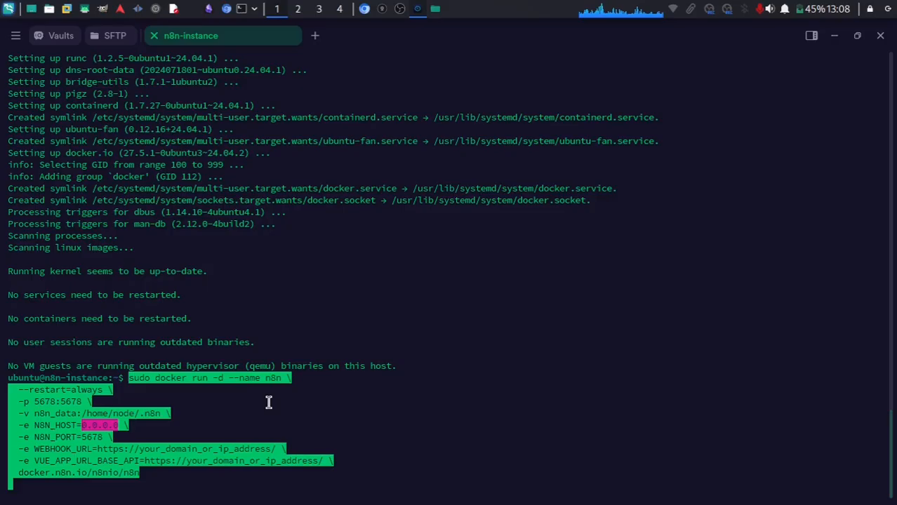
key("Left")
key("Left")
key("Left")
key("Left")
key("Left")
key("Left")
key("Left")
key("Left")
key("Left")
key("Left")
key("Left")
key("Left")
key("Left")
key("Left")
key("Left")
key("Left")
key("Left")
key("Left")
key("Left")
key("Left")
key("Left")
key("Left")
key("Left")
key("Left")
key("Left")
key("Left")
key("Left")
key("Left")
key("Left")
key("Left")
key("Left")
key("Left")
key("Left")
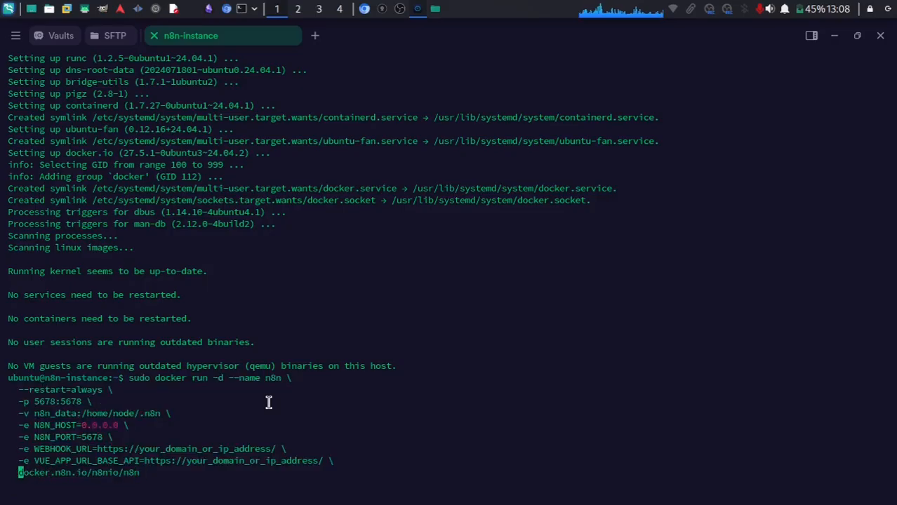
key("Right")
key("Right")
key("Right")
key("Right")
key("Right")
key("Right")
key("Right")
key("Right")
key("Right")
key("BackSpace")
key("BackSpace")
key("BackSpace")
key("BackSpace")
key("BackSpace")
key("BackSpace")
key("BackSpace")
key("BackSpace")
key("BackSpace")
key("BackSpace")
key("BackSpace")
key("BackSpace")
key("BackSpace")
key("BackSpace")
key("BackSpace")
key("BackSpace")
key("BackSpace")
key("BackSpace")
key("BackSpace")
key("BackSpace")
key("BackSpace")
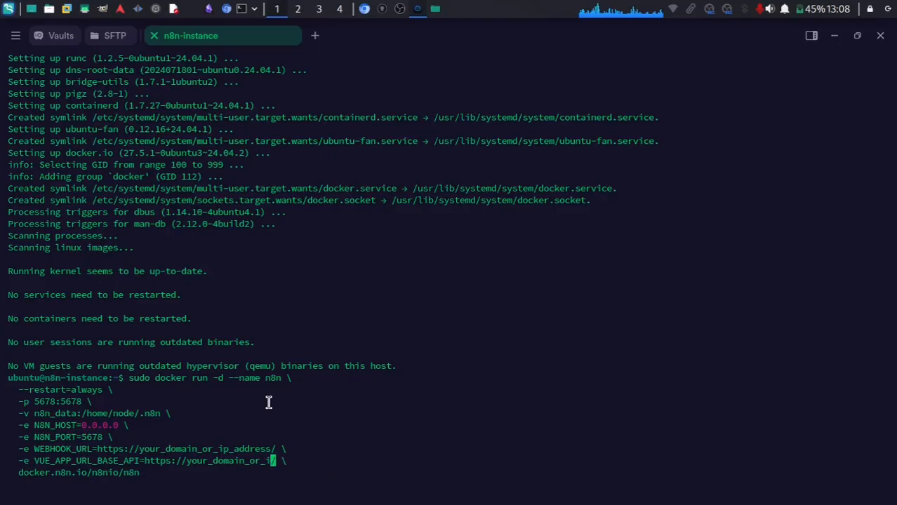
key("BackSpace")
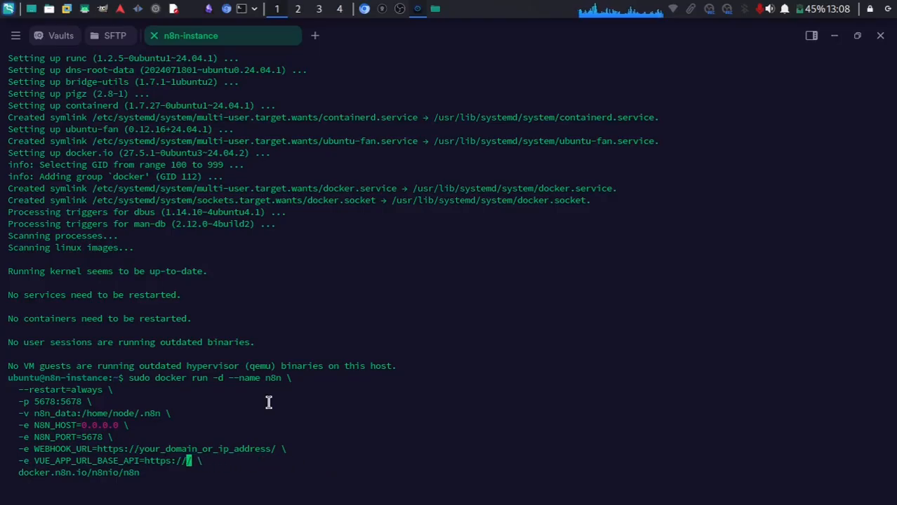
type("n8n.deltako")
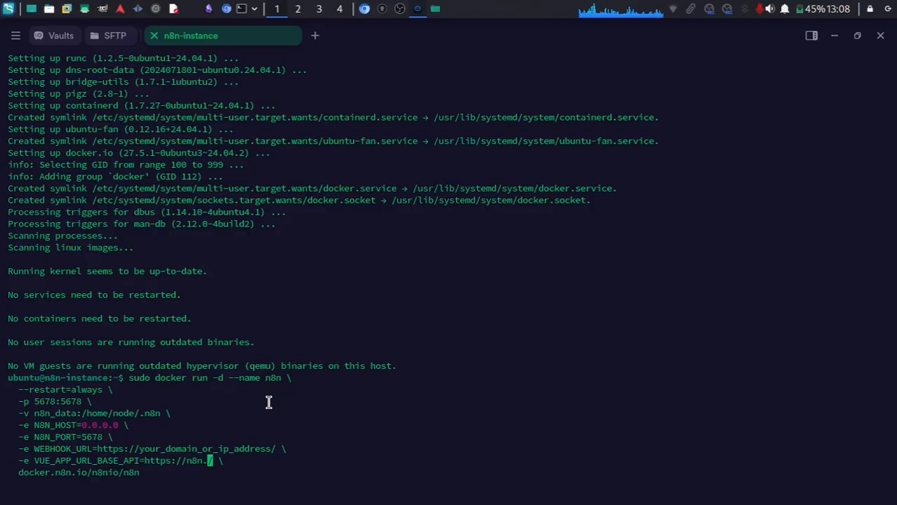
type("smetics")
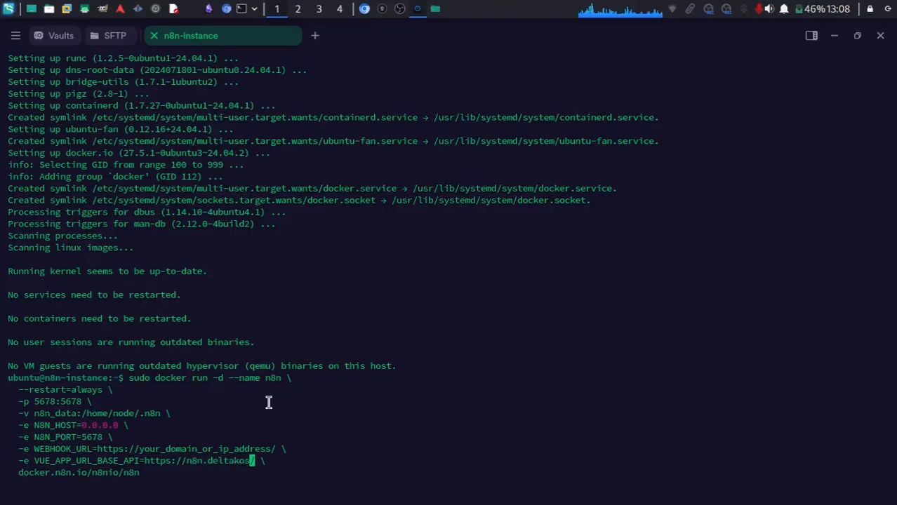
type(".com")
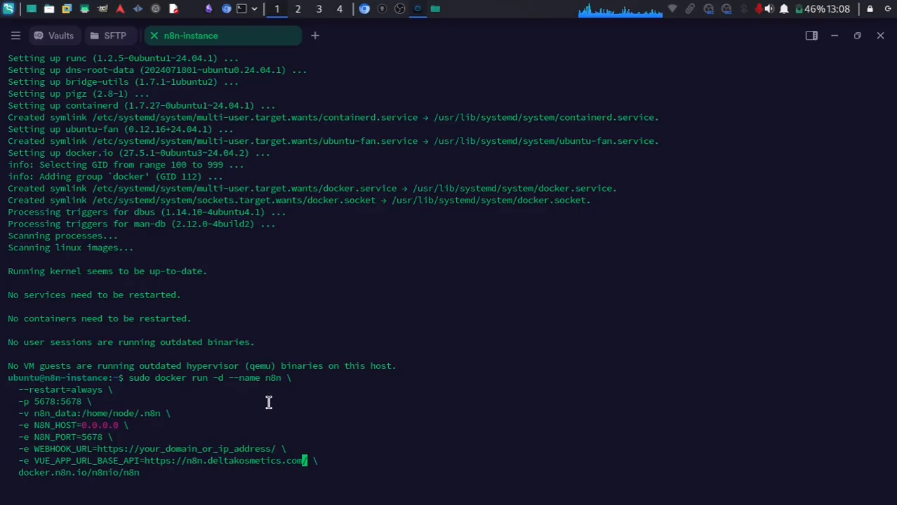
key("Left")
key("Left")
key("Left")
key("Left")
key("Left")
key("Left")
key("Left")
key("Left")
key("Left")
key("Left")
key("Left")
key("Left")
key("Left")
key("Left")
key("Left")
key("Left")
key("Left")
key("Left")
key("Left")
key("Left")
key("Left")
key("Left")
key("Left")
key("Left")
key("Left")
key("Left")
key("Left")
key("Left")
key("Left")
key("Left")
key("Left")
key("Left")
key("Left")
key("Left")
key("Left")
key("Left")
key("Left")
key("Left")
key("Left")
key("Left")
key("Left")
key("Left")
key("Left")
key("Left")
key("Left")
key("Left")
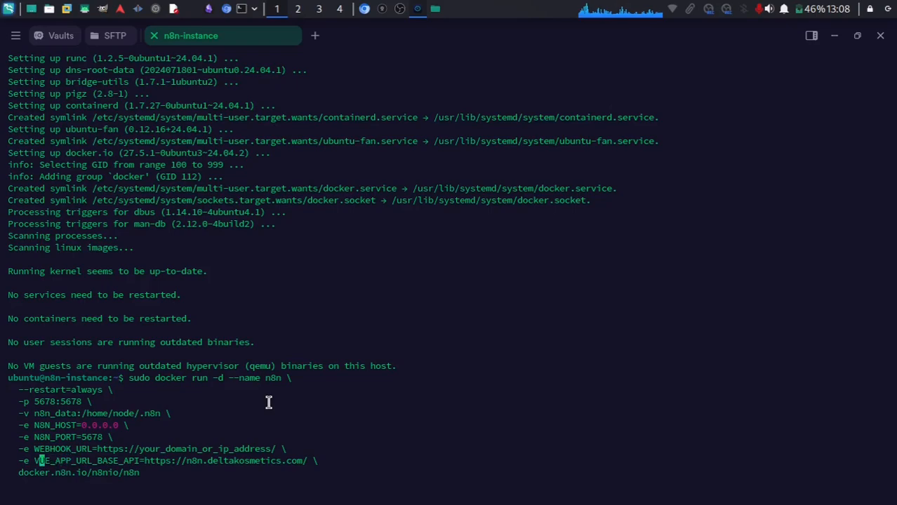
key("BackSpace")
key("BackSpace")
key("BackSpace")
key("BackSpace")
key("BackSpace")
key("BackSpace")
key("BackSpace")
key("BackSpace")
key("BackSpace")
key("BackSpace")
key("BackSpace")
key("BackSpace")
key("BackSpace")
key("BackSpace")
key("BackSpace")
key("BackSpace")
key("BackSpace")
key("BackSpace")
key("BackSpace")
key("BackSpace")
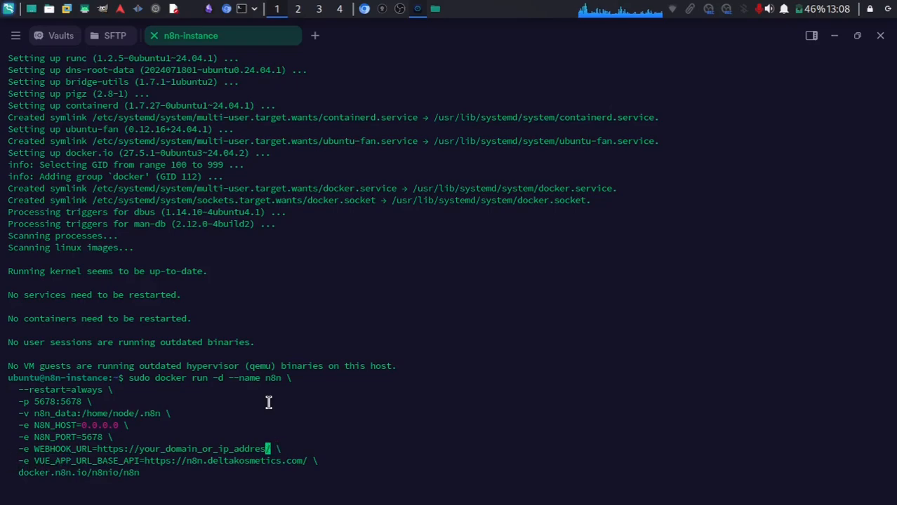
key("BackSpace")
key("BackSpace")
key("BackSpace")
key("BackSpace")
key("BackSpace")
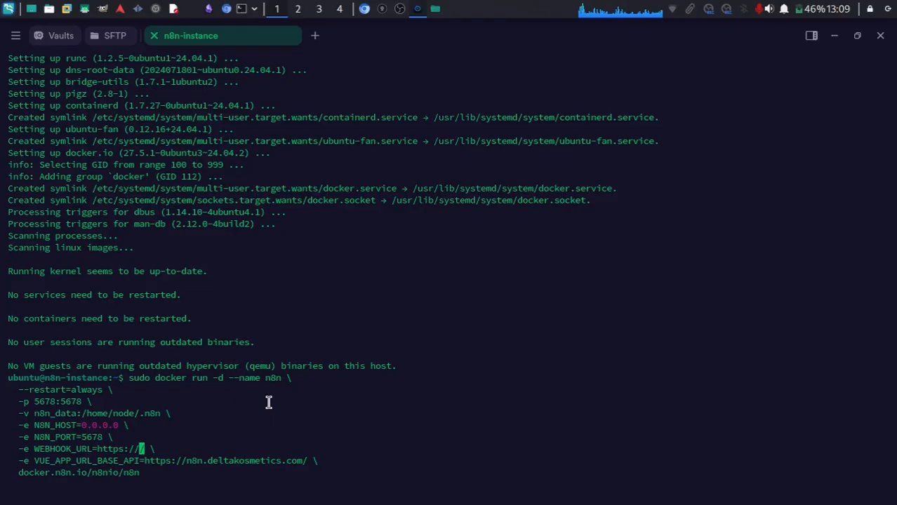
type("n8n.delt")
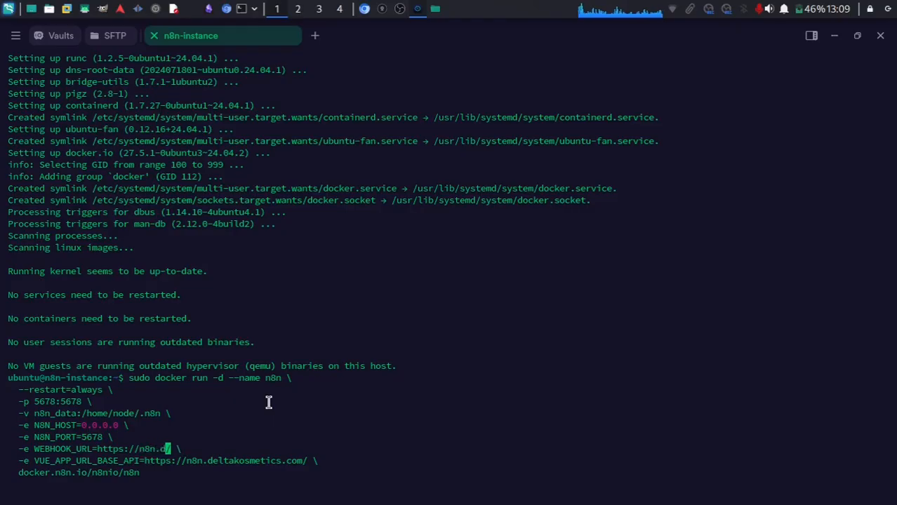
type("akosmetics")
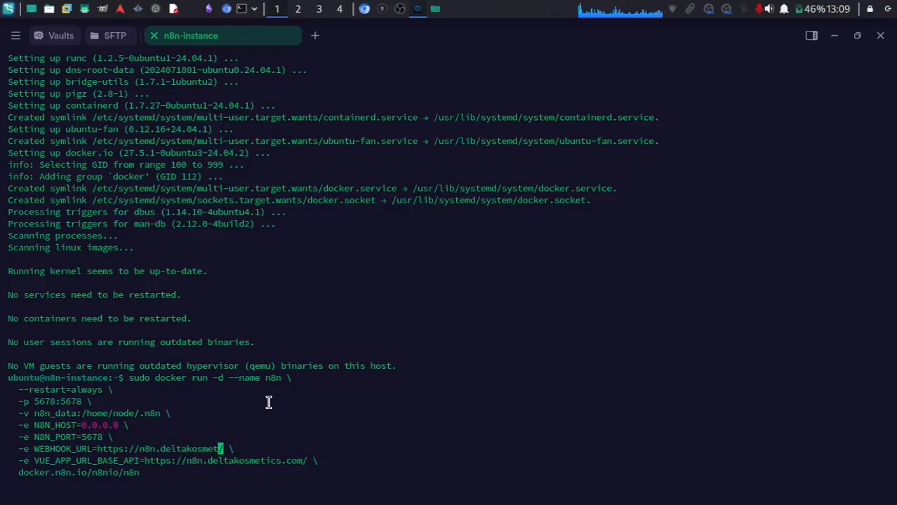
type(".com")
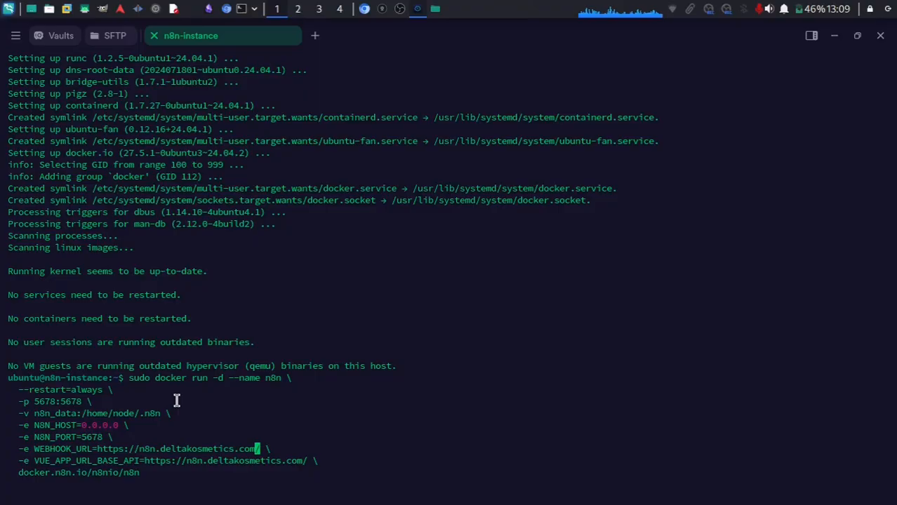
key("Return")
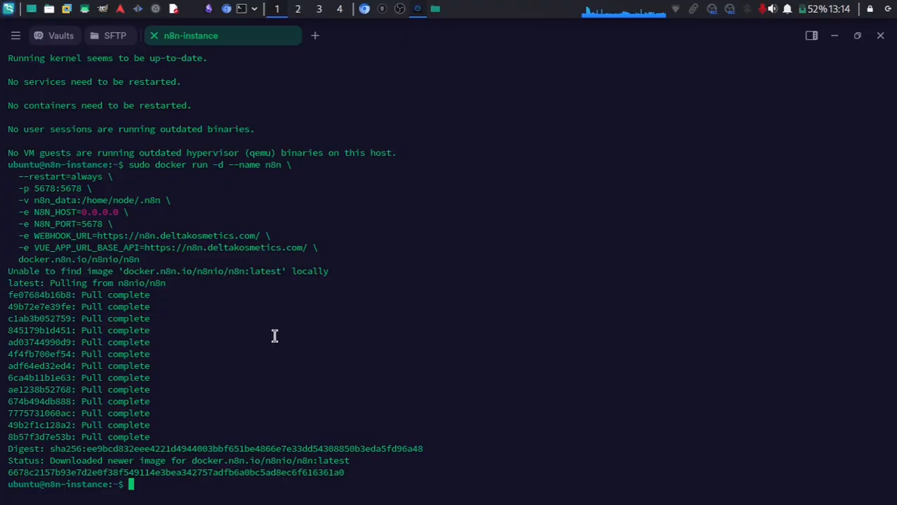
Open namecheap.com in a new browser tab and sign in with the saved credentials.
left_click(364, 9)
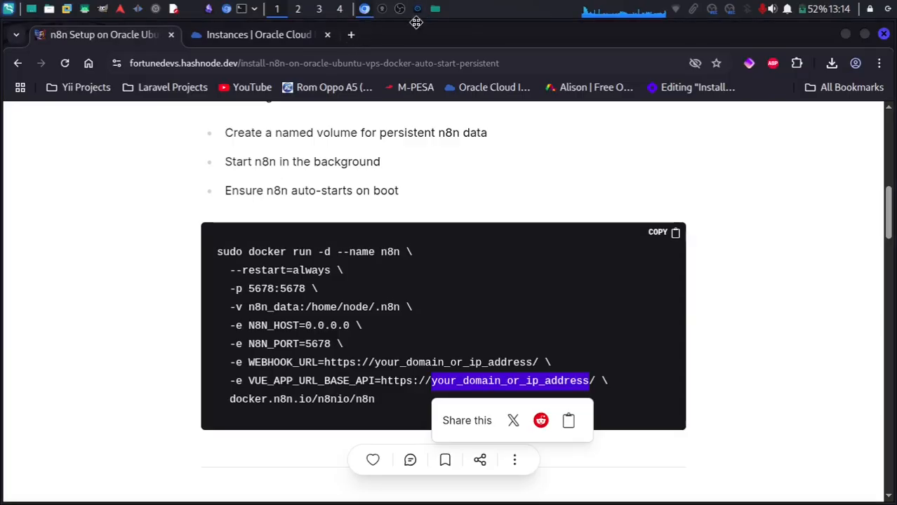
left_click(351, 35)
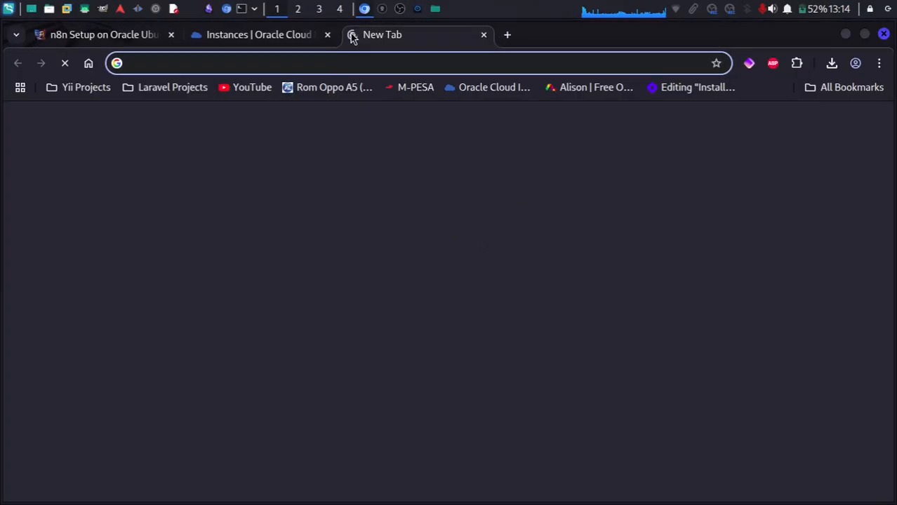
type("sna")
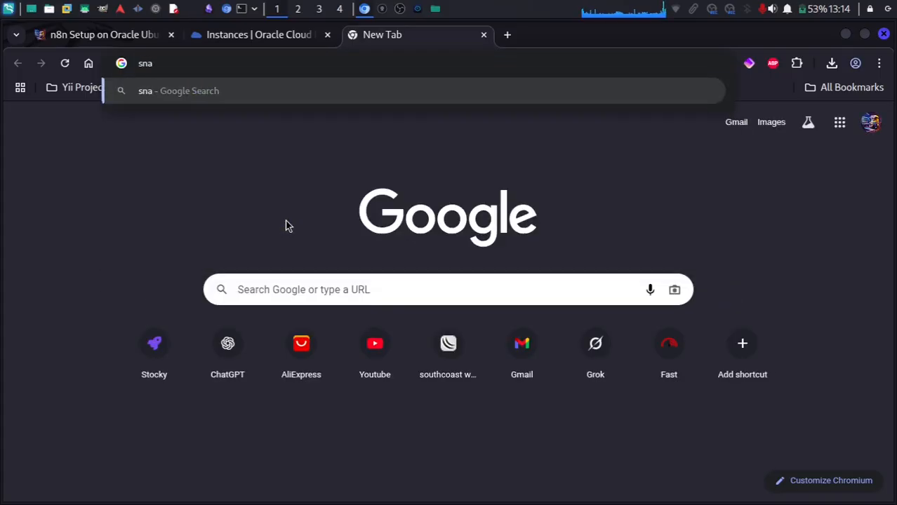
key("BackSpace")
key("BackSpace")
key("BackSpace")
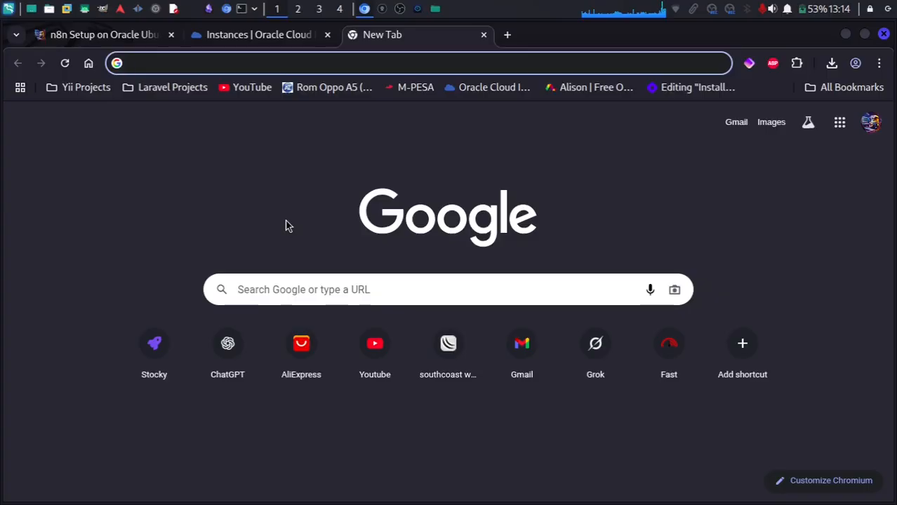
type("name")
key("Return")
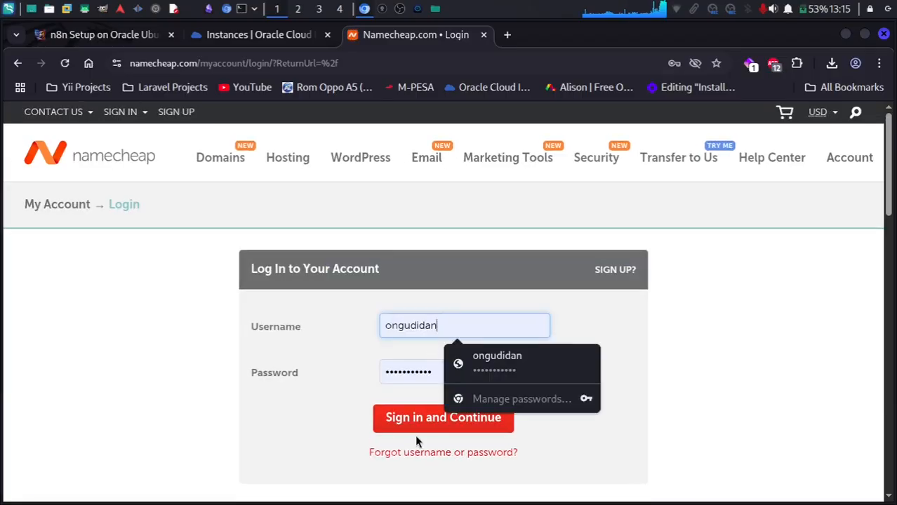
left_click(439, 423)
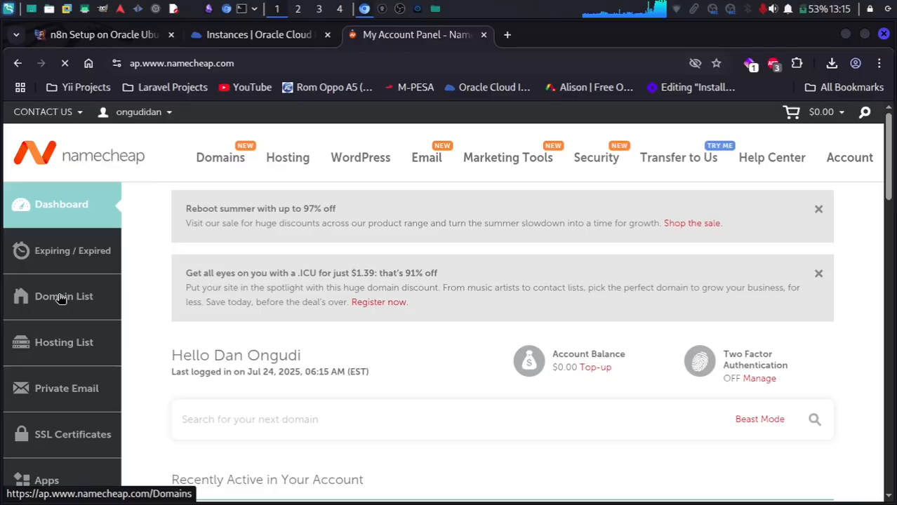
From the Domain List, open deltakosmetics.com's management page and select the keanu.ns.cloudflare.com nameserver.
left_click(62, 298)
scroll(280, 340, "down", 3)
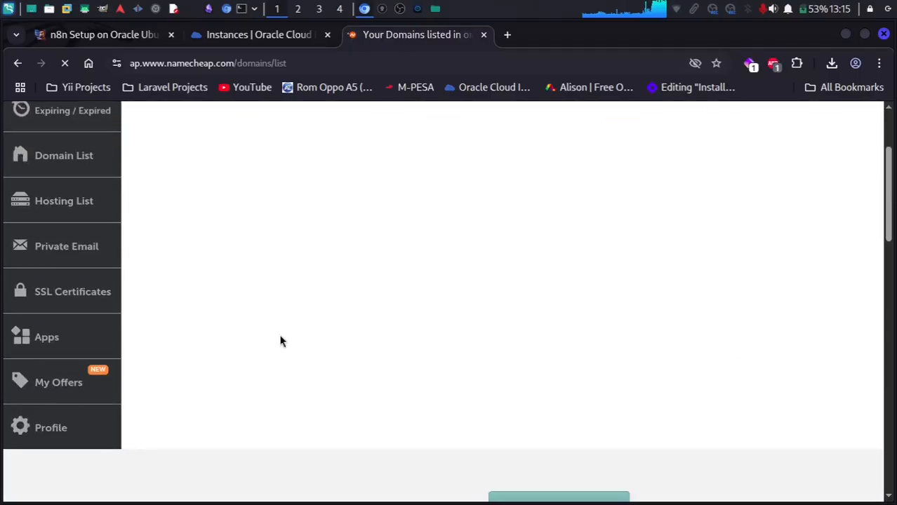
scroll(280, 341, "up", 3)
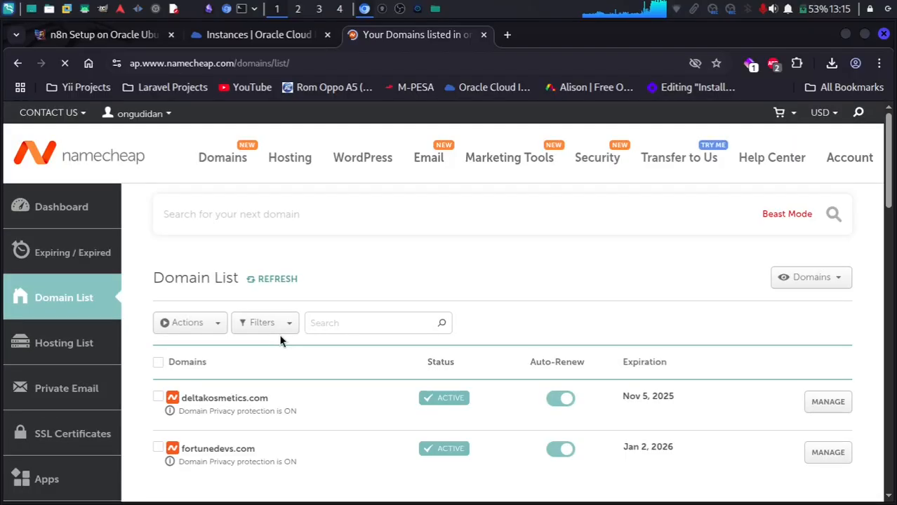
scroll(400, 366, "down", 3)
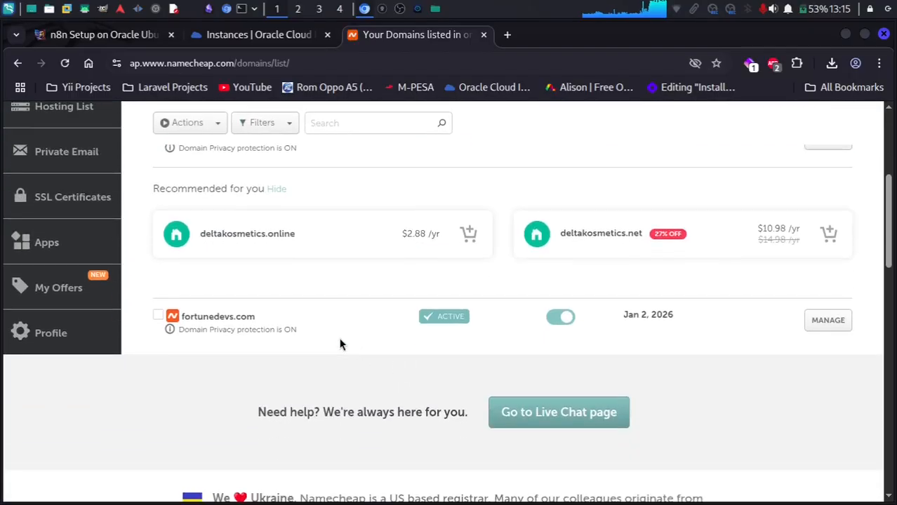
scroll(339, 344, "up", 2)
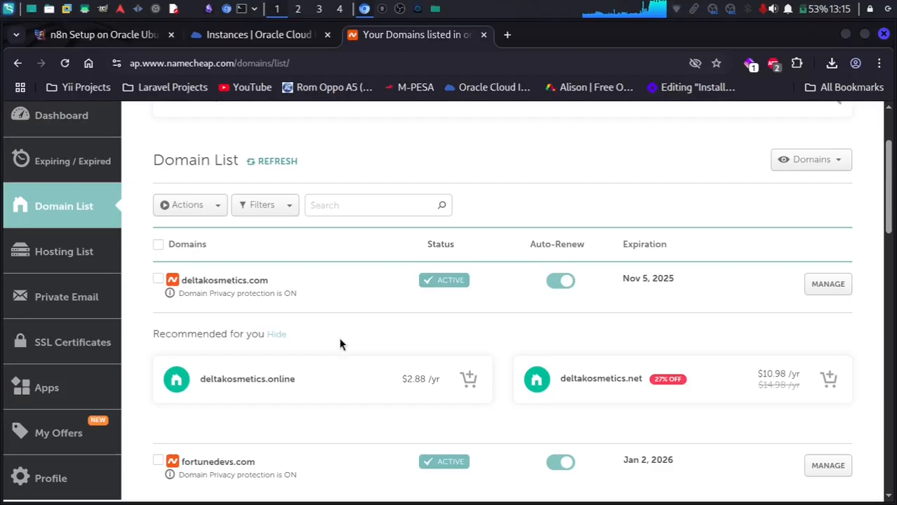
left_click(840, 285)
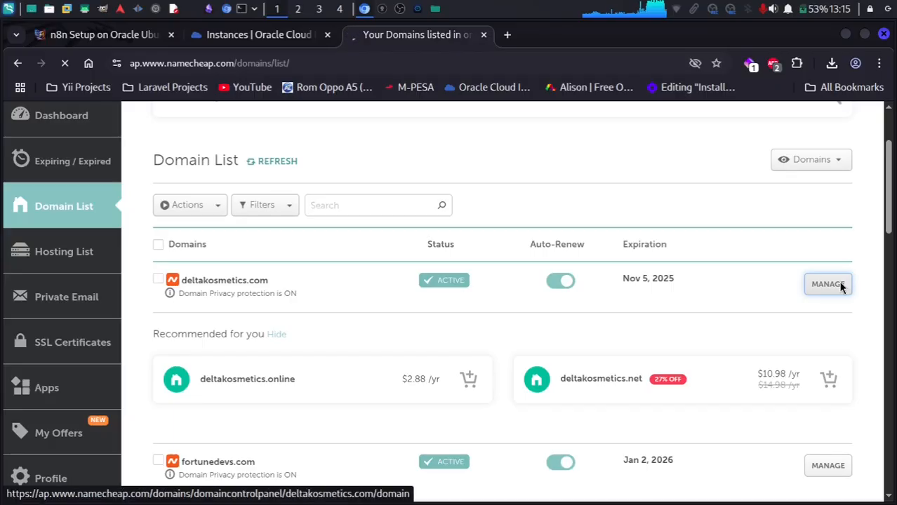
scroll(526, 309, "down", 5)
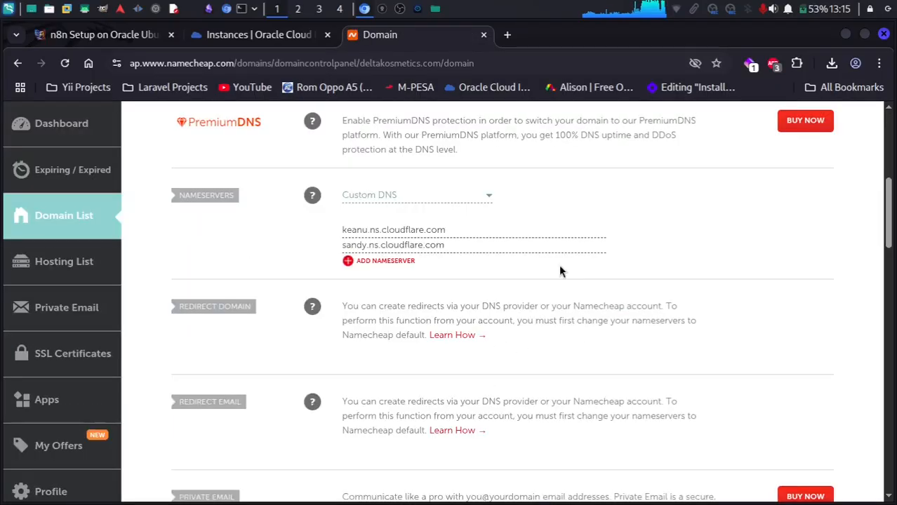
left_click_drag(450, 230, 339, 234)
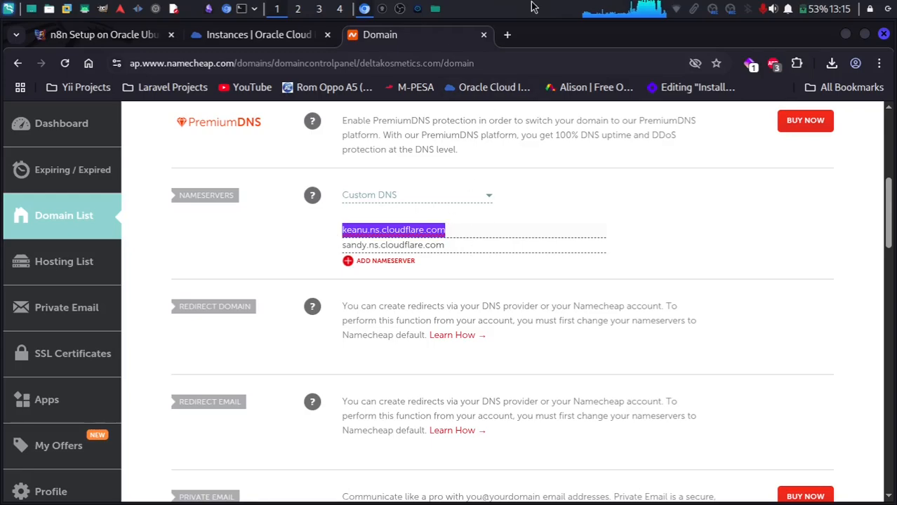
Log in at cloudflare.com in a new tab and open Configure DNS for deltakosmetics.com.
left_click(506, 35)
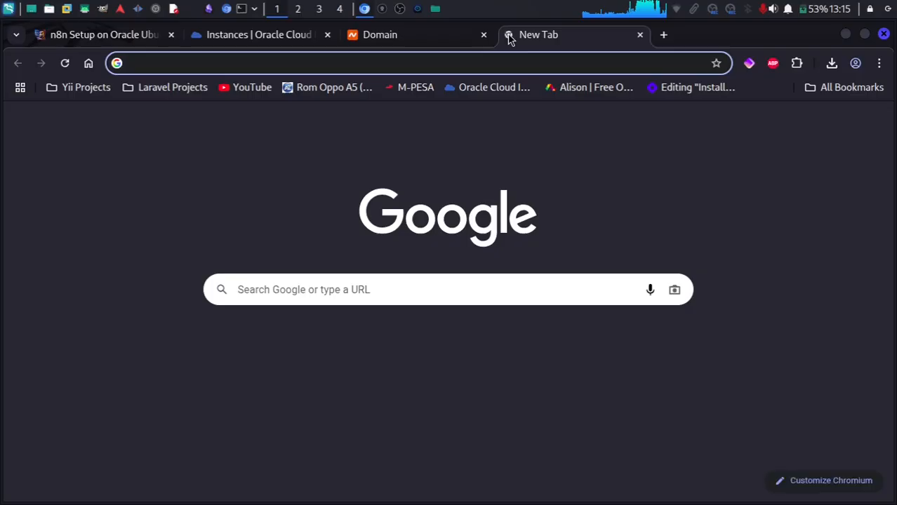
type("clo")
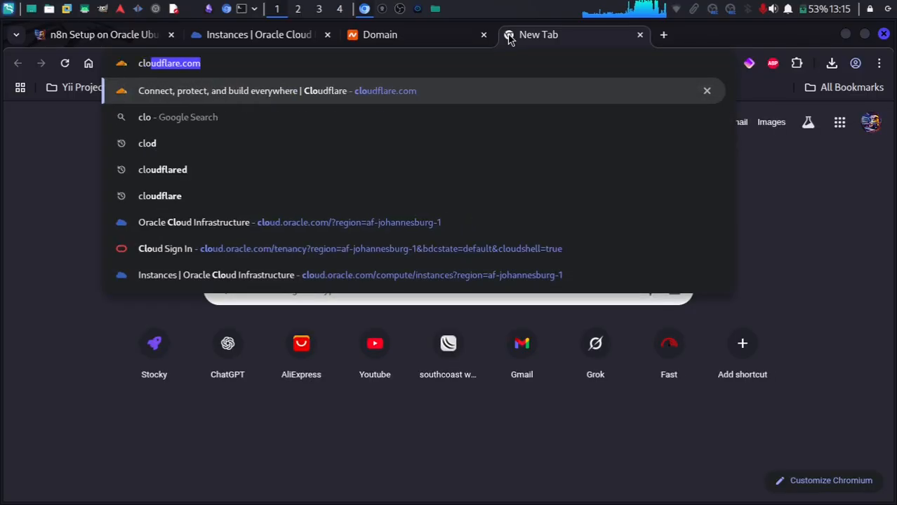
key("Return")
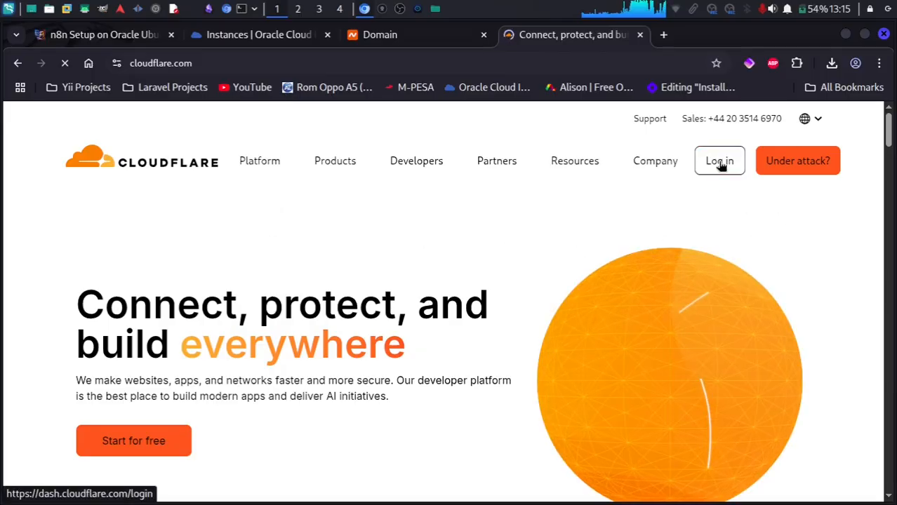
left_click(719, 162)
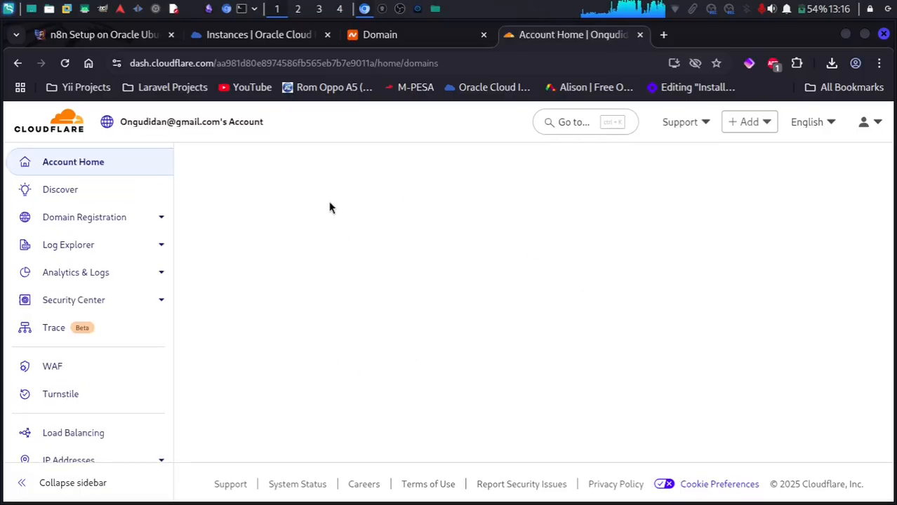
scroll(375, 354, "down", 3)
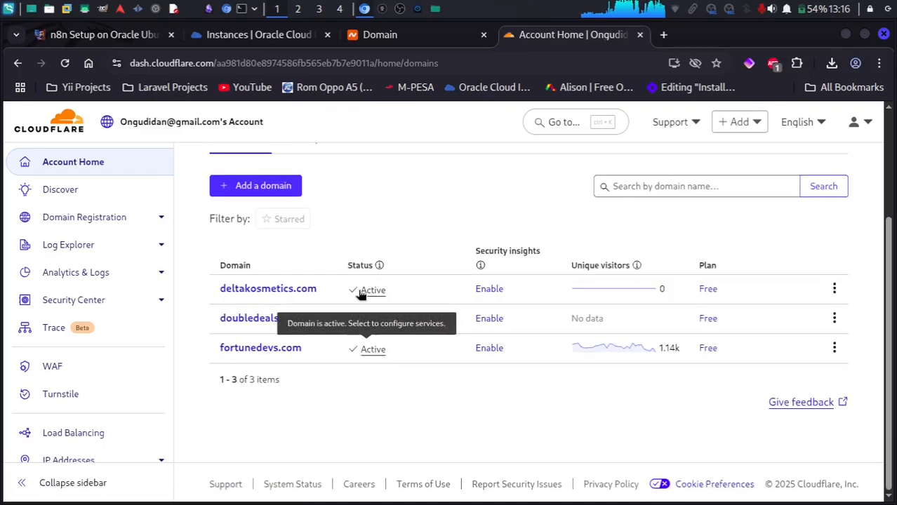
left_click(834, 288)
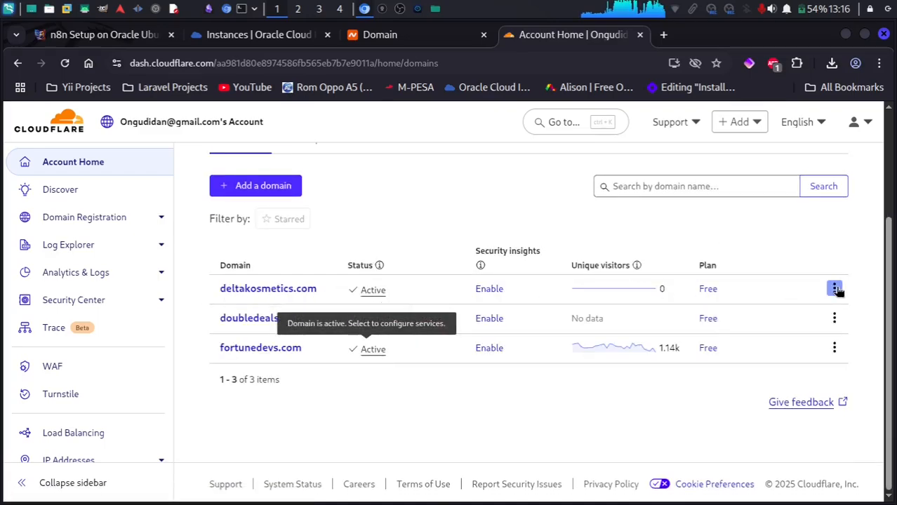
left_click(741, 316)
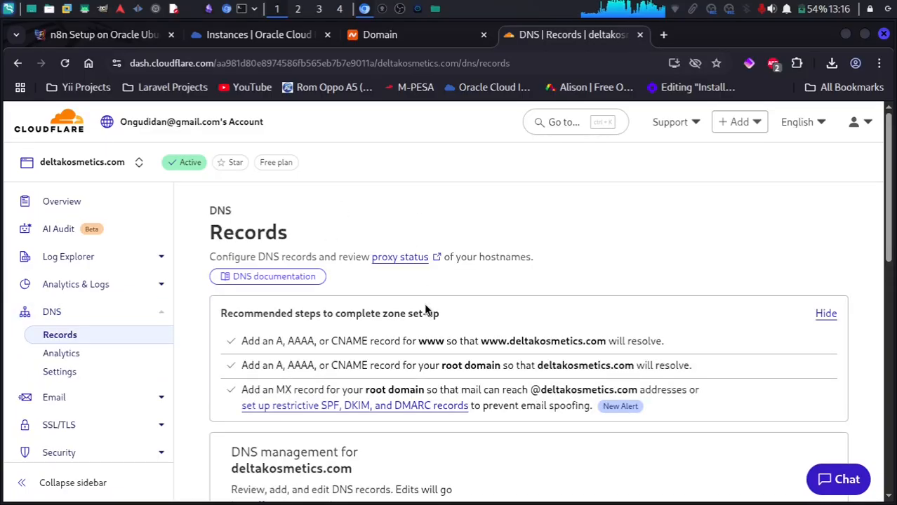
Select the n8n CNAME record and start deleting it.
scroll(425, 308, "down", 10)
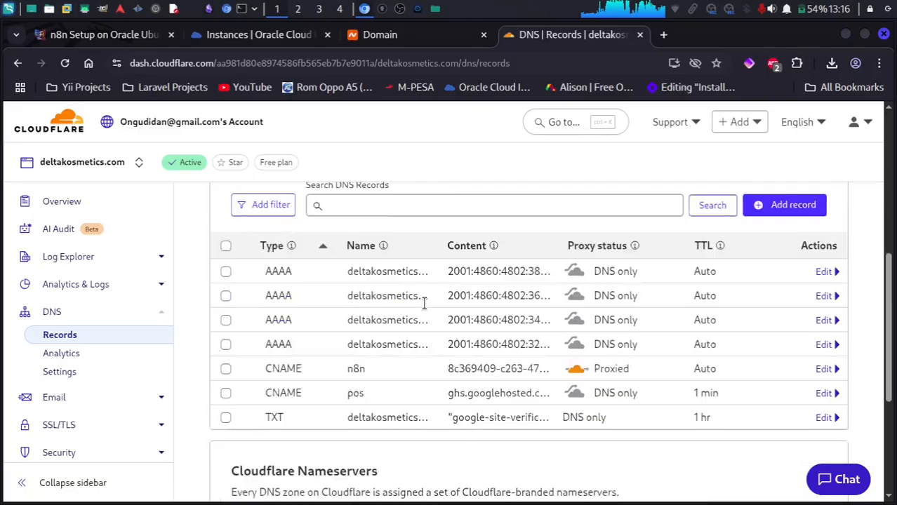
scroll(423, 303, "up", 3)
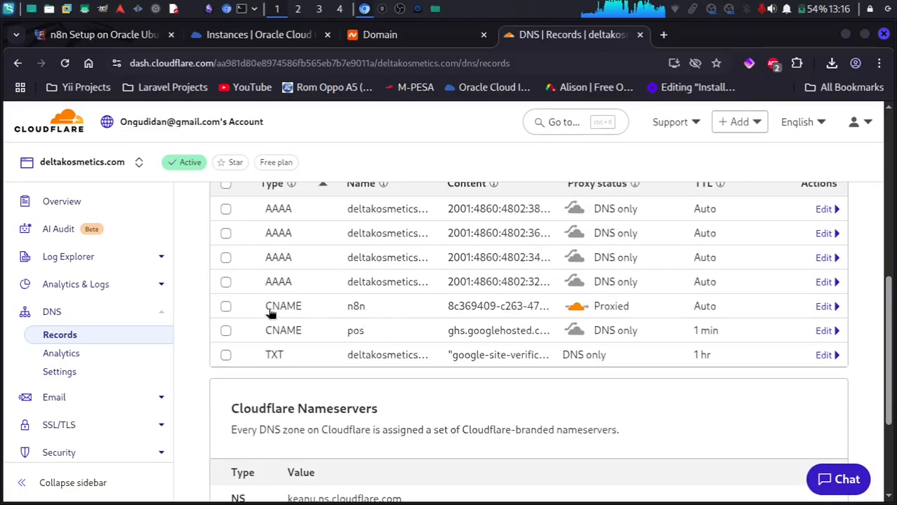
left_click(226, 307)
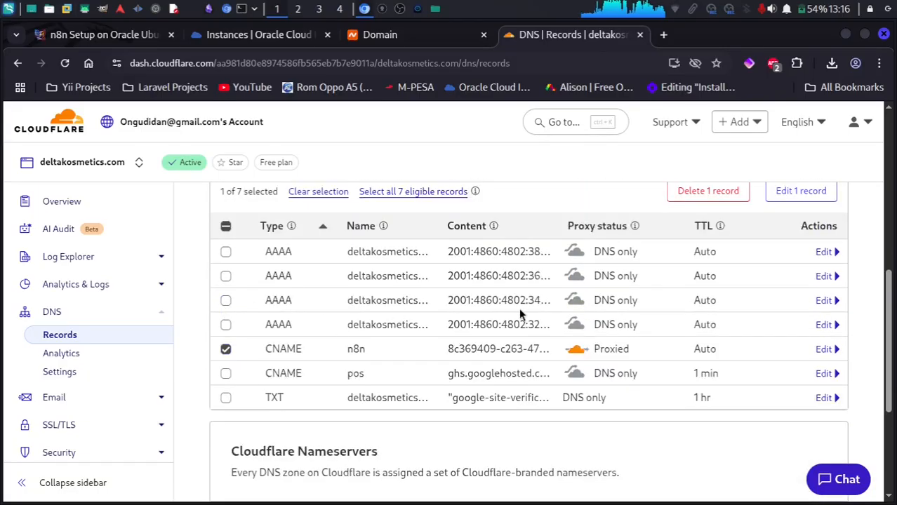
scroll(523, 314, "up", 2)
scroll(523, 314, "up", 1)
left_click(707, 295)
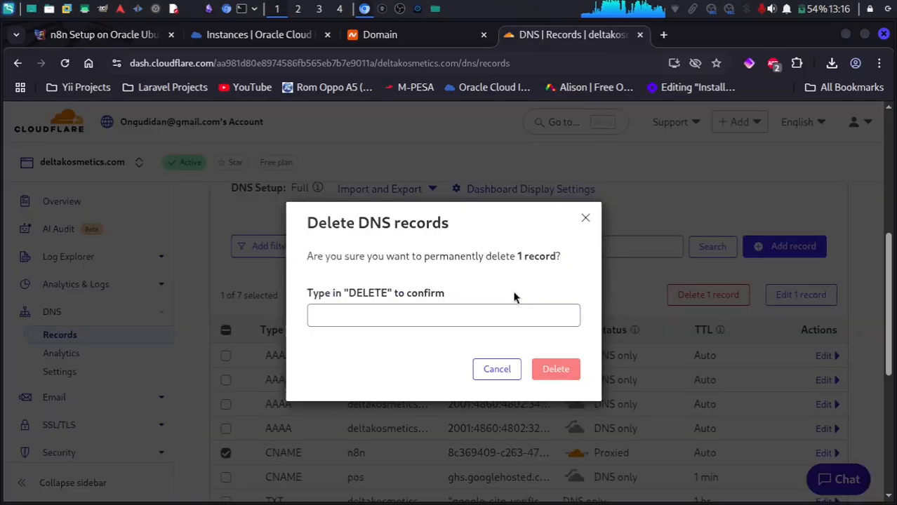
Confirm with DELETE so the record is removed, leaving six DNS records.
double_click(356, 296)
key("ctrl+c")
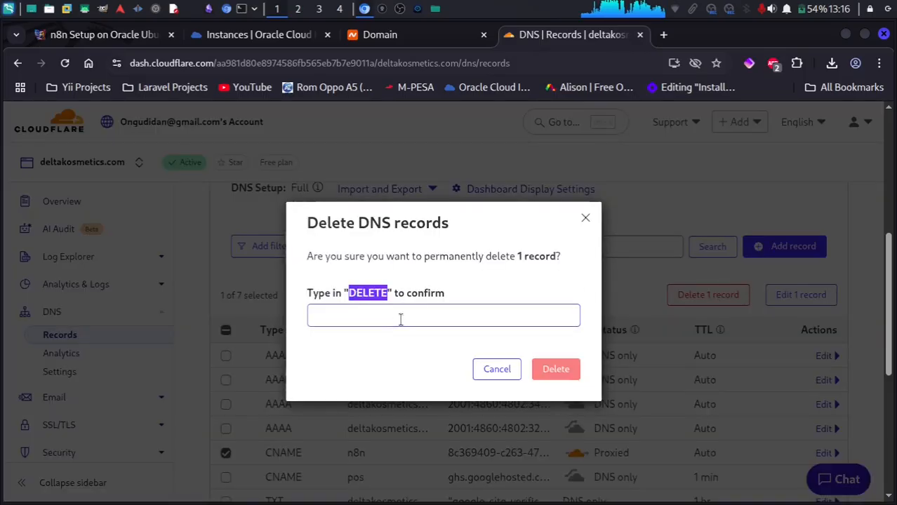
left_click(409, 316)
key("ctrl+v")
left_click(560, 363)
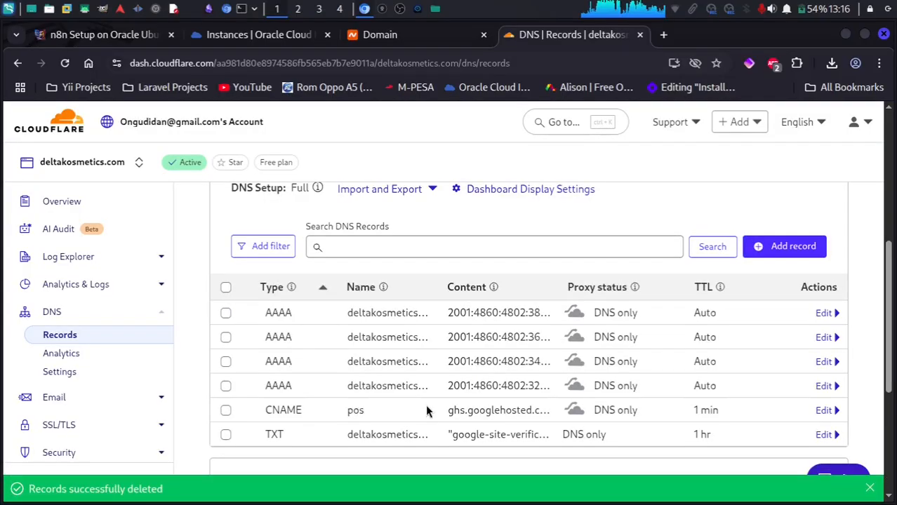
scroll(470, 354, "down", 3)
scroll(472, 361, "up", 2)
scroll(474, 358, "up", 5)
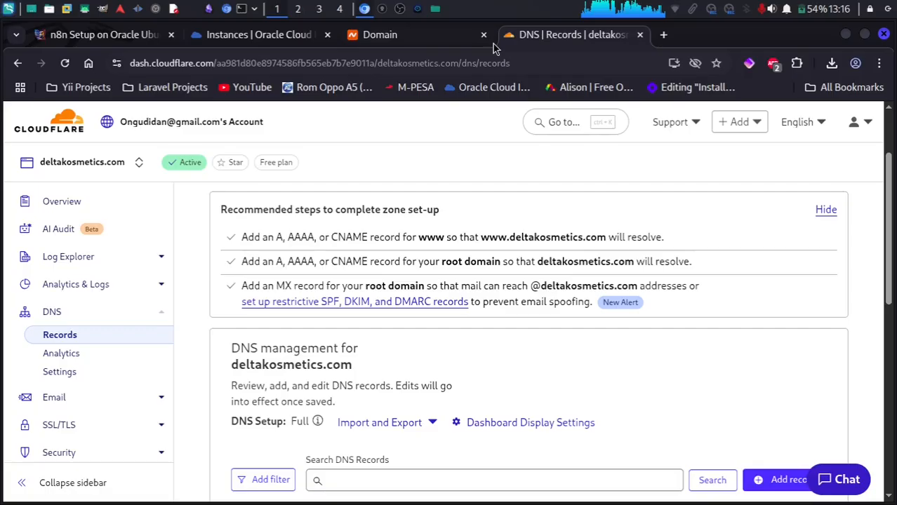
On github.com, filter the repositories for 'cloud' and open cloudflare-tunnel-manager.
left_click(663, 35)
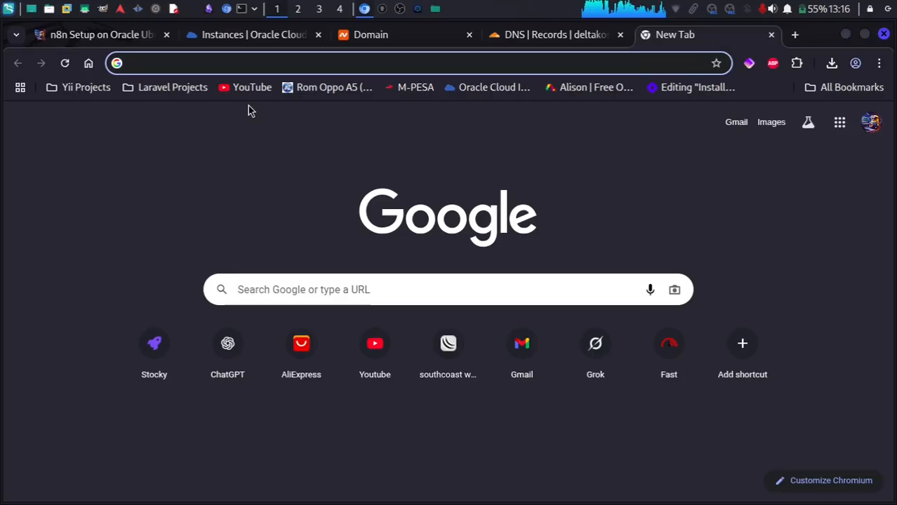
type("git")
key("Return")
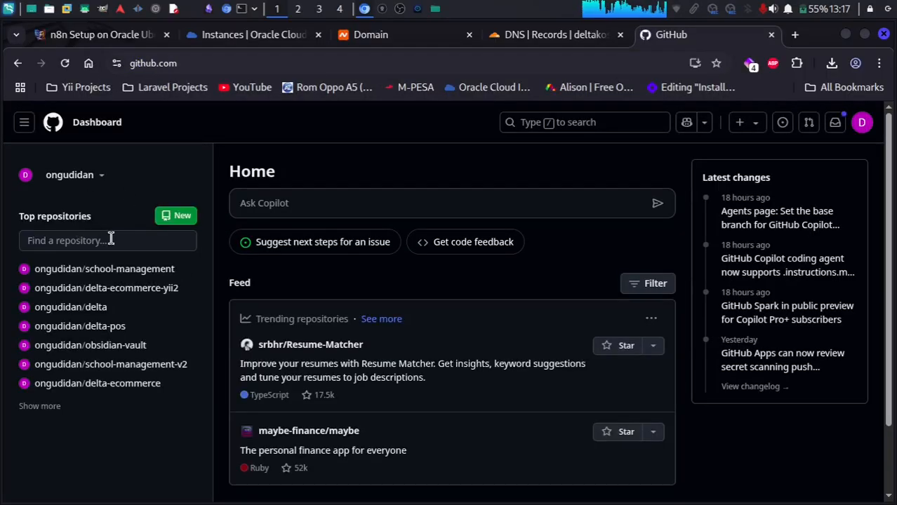
left_click(111, 239)
type("cloud")
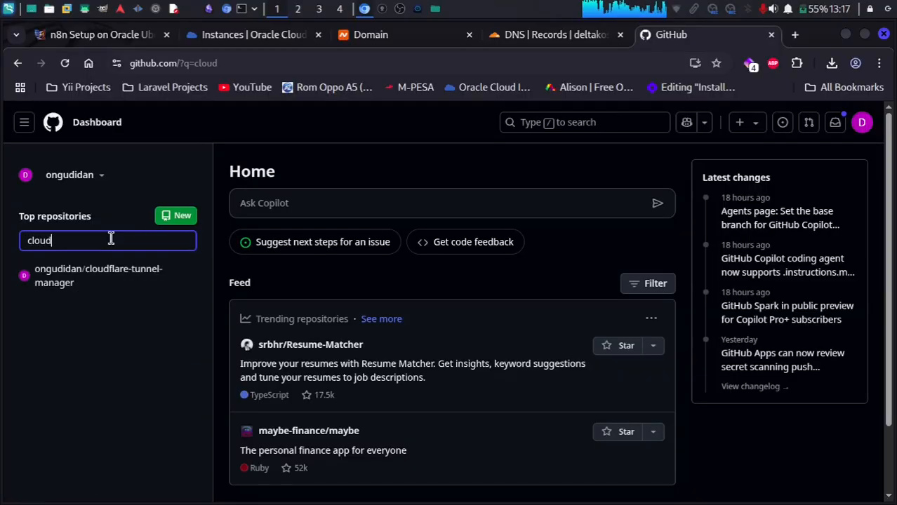
left_click(111, 276)
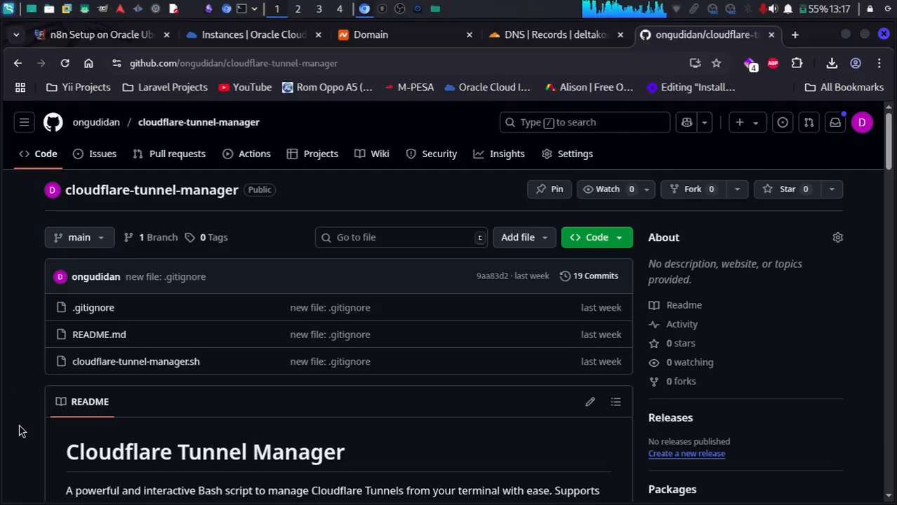
Copy the README's git clone setup commands and return to Termius.
scroll(20, 430, "down", 4)
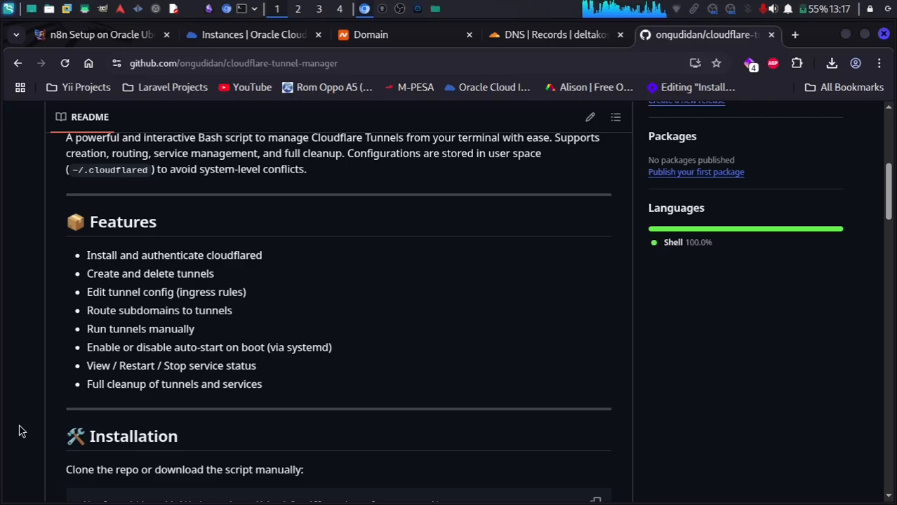
scroll(18, 419, "down", 5)
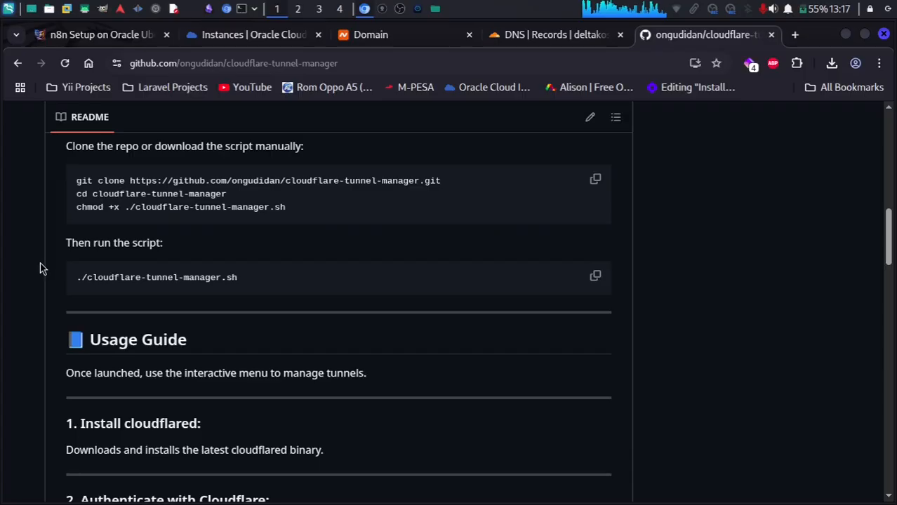
left_click(594, 180)
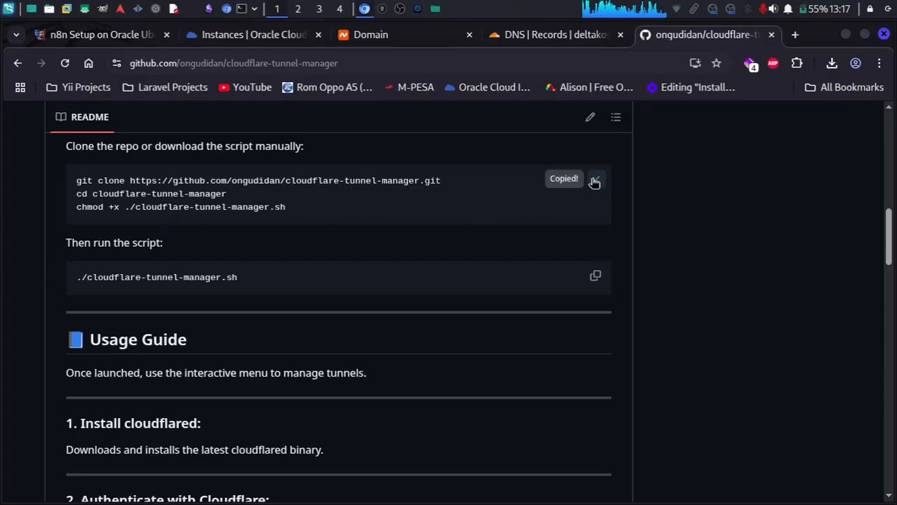
scroll(359, 188, "up", 2)
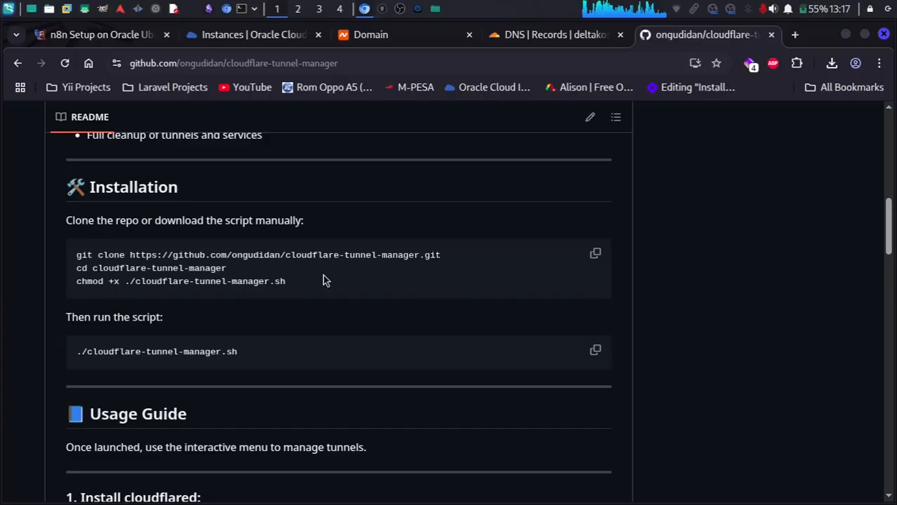
left_click(417, 9)
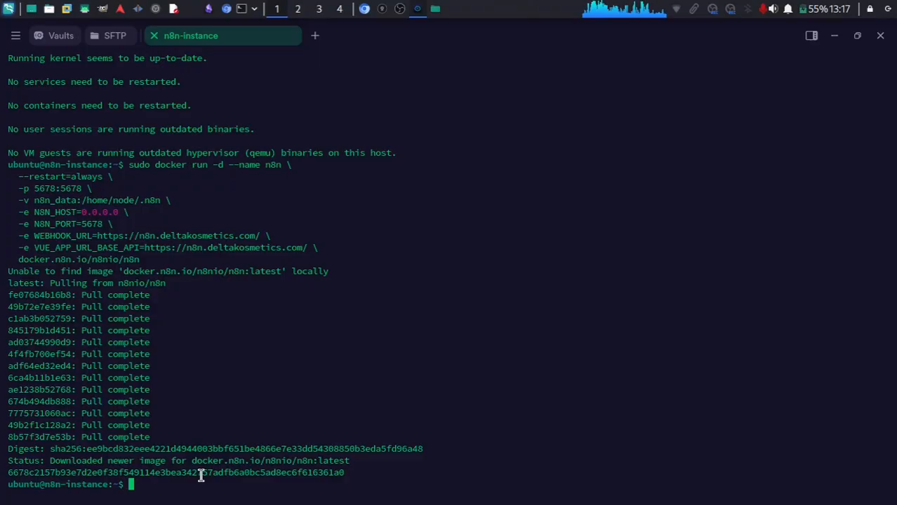
Run the pasted git clone, cd and chmod commands for cloudflare-tunnel-manager.
key("ctrl+shift+v")
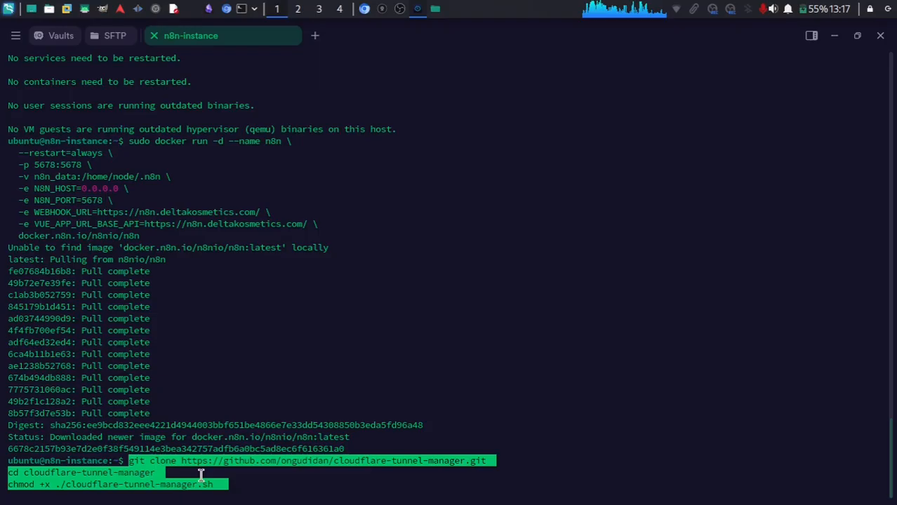
key("Return")
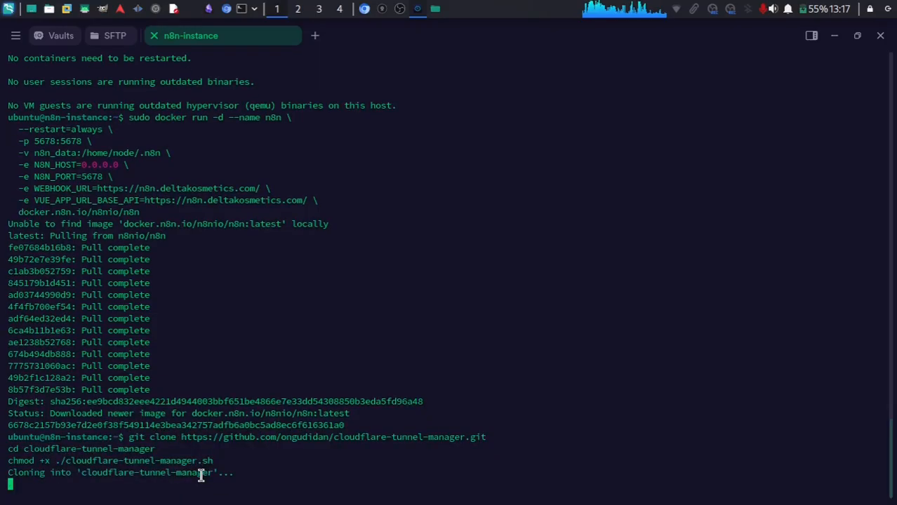
mouse_move(218, 473)
left_mouse_down()
mouse_move(9, 386)
mouse_move(6, 370)
left_mouse_up()
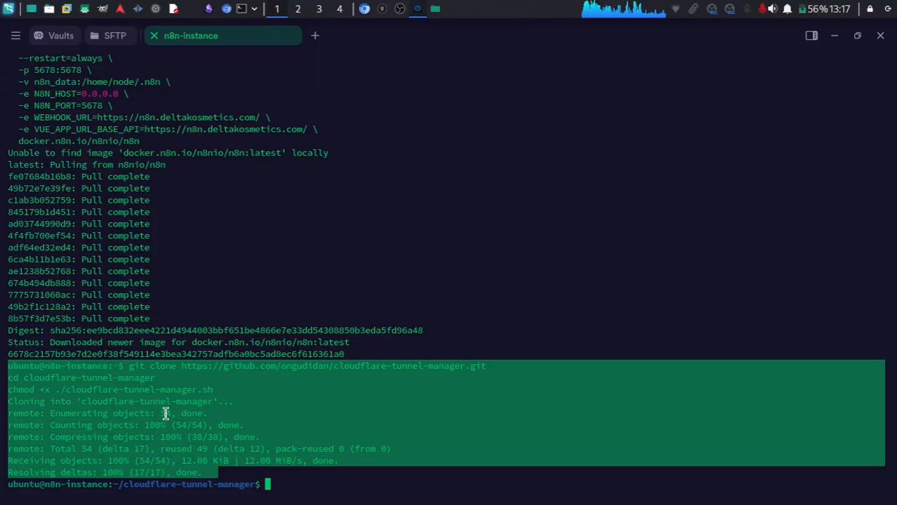
left_click(295, 476)
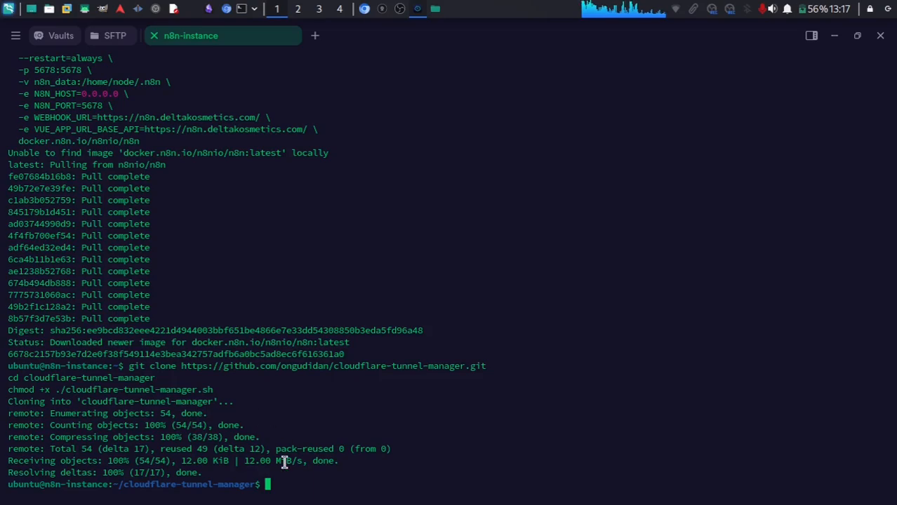
List the cloned folder's files and try entering ./cloudflare-tunnel-manager.sh, then clear the line.
type("ls")
key("Return")
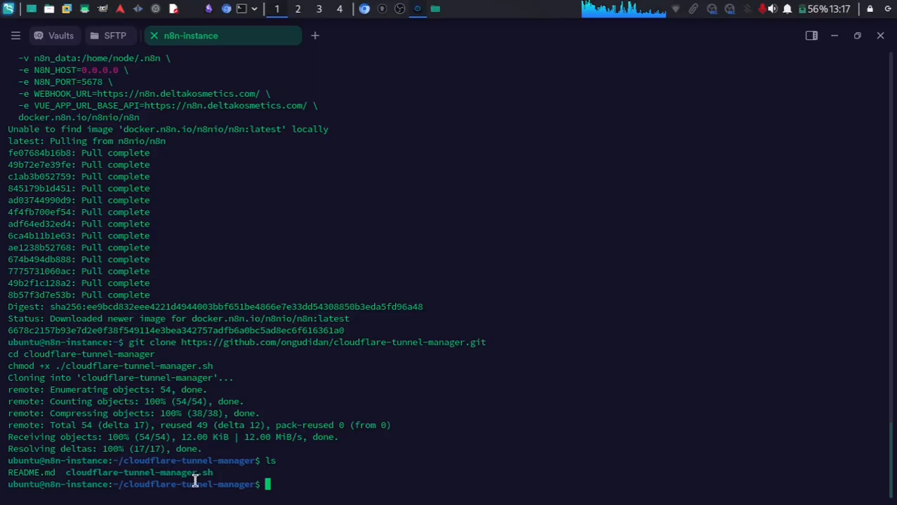
left_click_drag(65, 472, 210, 472)
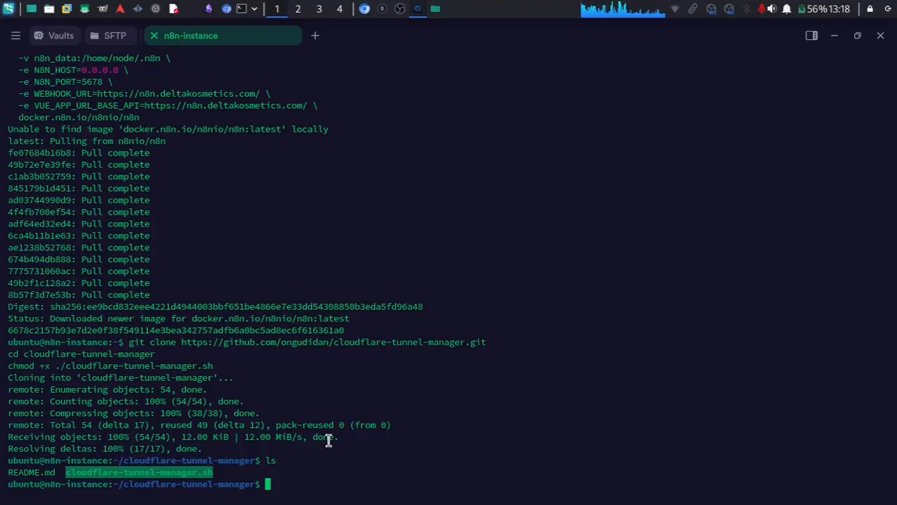
type("./")
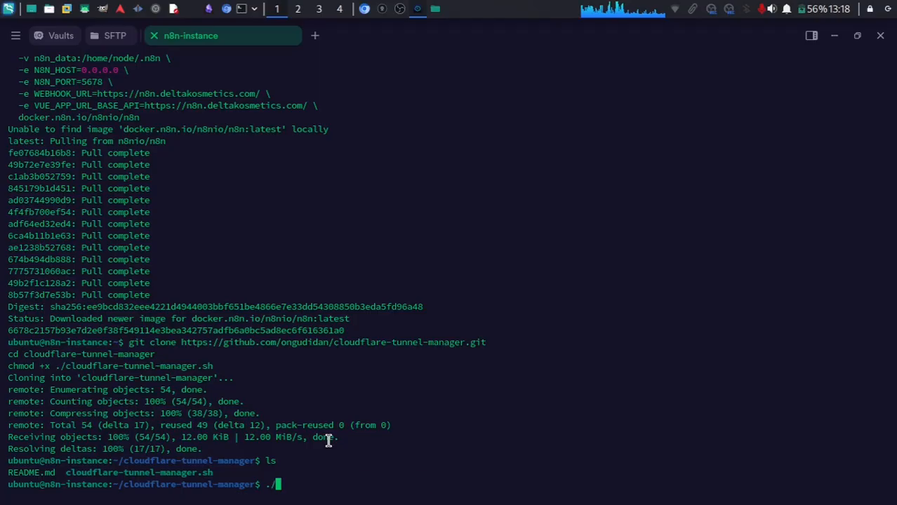
key("ctrl+shift+v")
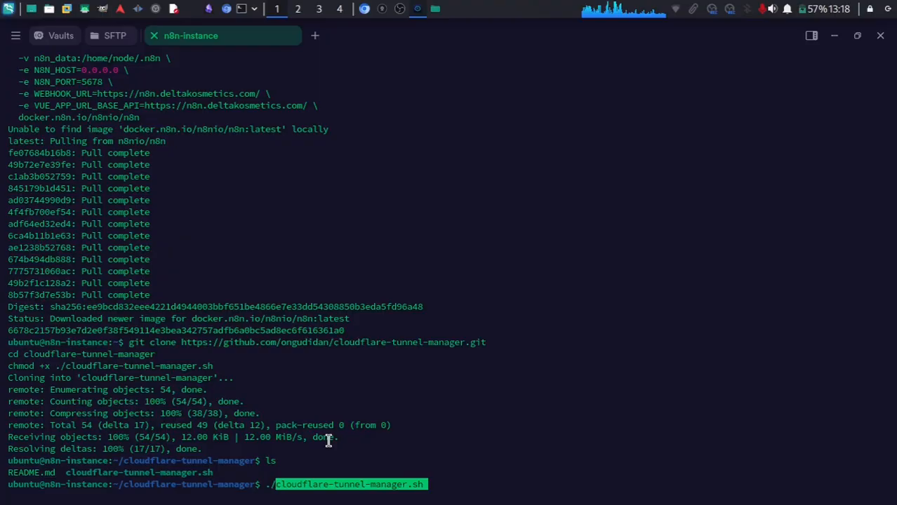
key("BackSpace")
key("BackSpace")
key("BackSpace")
key("BackSpace")
key("BackSpace")
key("BackSpace")
key("BackSpace")
key("BackSpace")
key("BackSpace")
key("BackSpace")
key("BackSpace")
key("BackSpace")
key("BackSpace")
key("BackSpace")
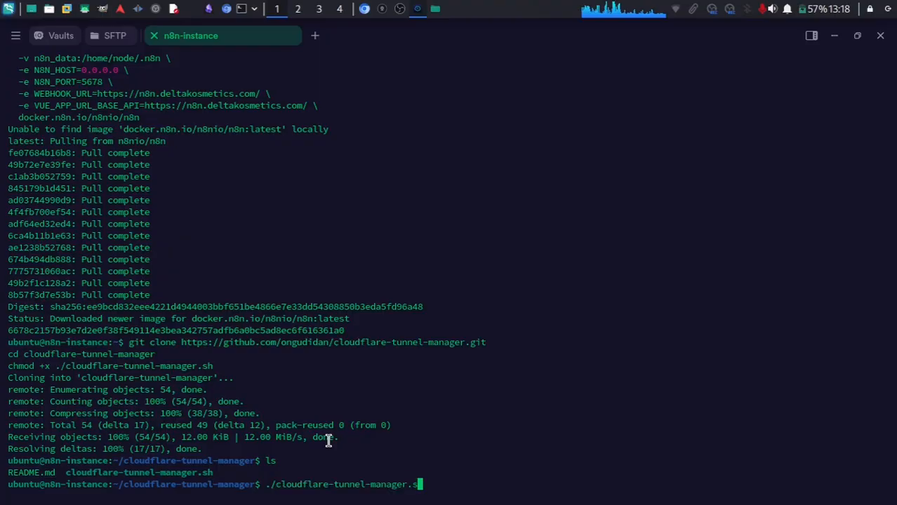
key("BackSpace")
key("BackSpace")
key("BackSpace")
key("BackSpace")
key("BackSpace")
key("BackSpace")
key("BackSpace")
key("BackSpace")
key("BackSpace")
key("BackSpace")
key("BackSpace")
key("BackSpace")
key("BackSpace")
key("BackSpace")
key("BackSpace")
key("BackSpace")
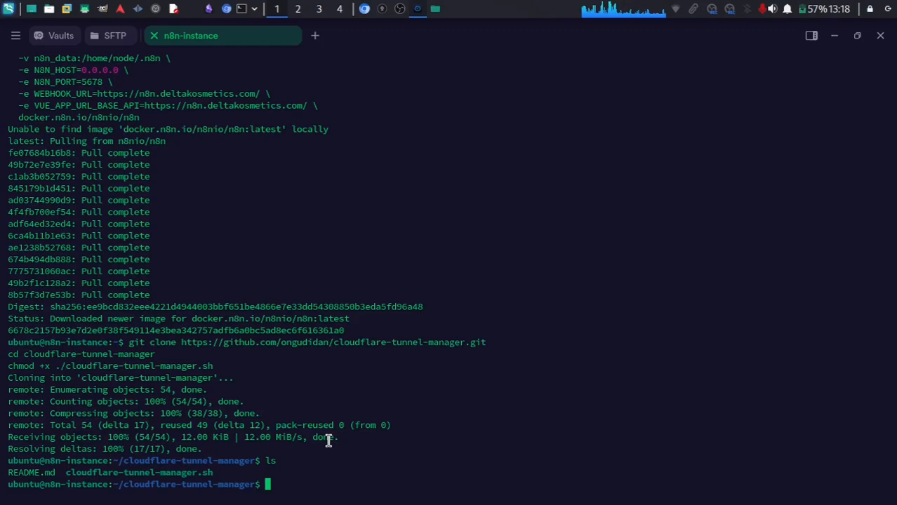
Open and exit nano, then launch ./cloudflare-tunnel-manager.sh via Tab completion.
type("nano")
key("Return")
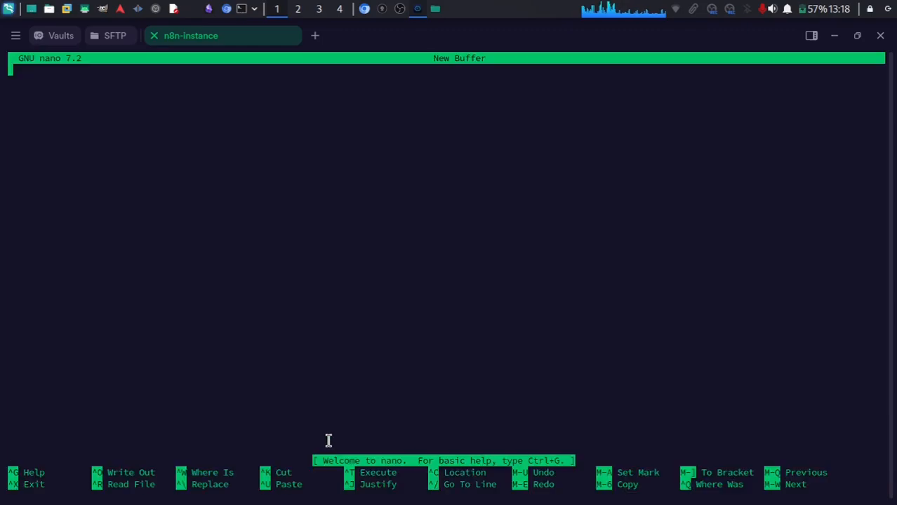
key("ctrl+x")
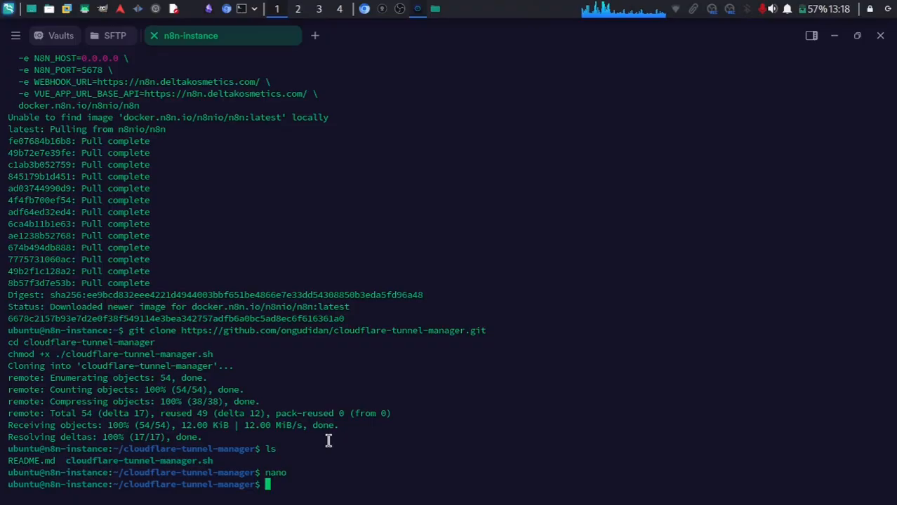
type("./")
key("Tab")
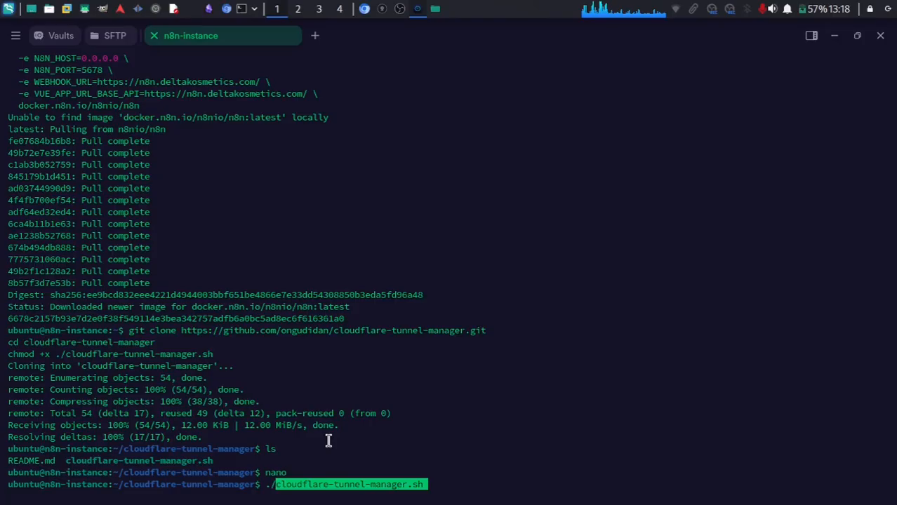
key("Return")
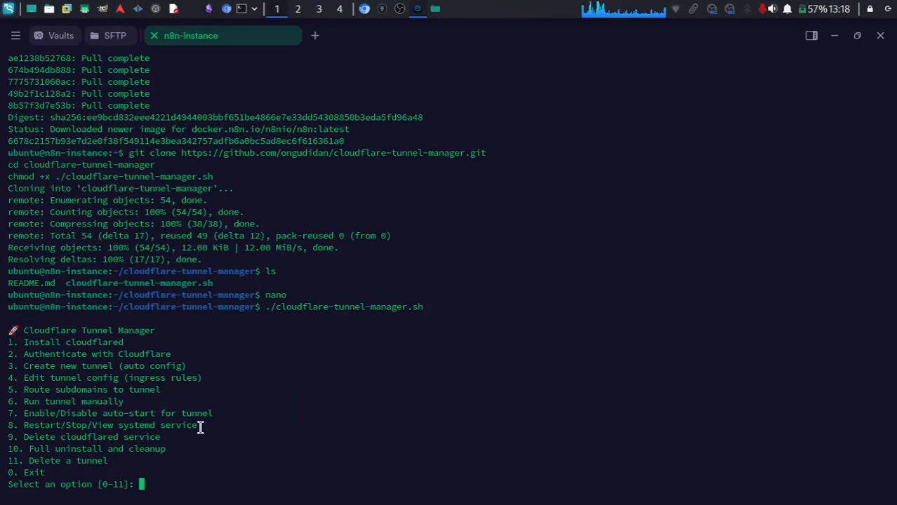
Install cloudflared with option 1, then choose option 2 and copy the printed login URL.
type("1")
key("Return")
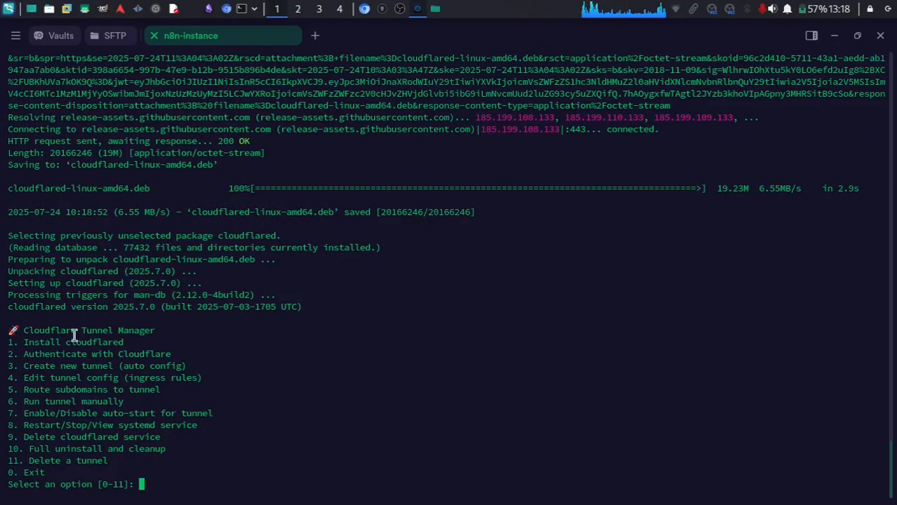
left_click_drag(160, 355, 22, 355)
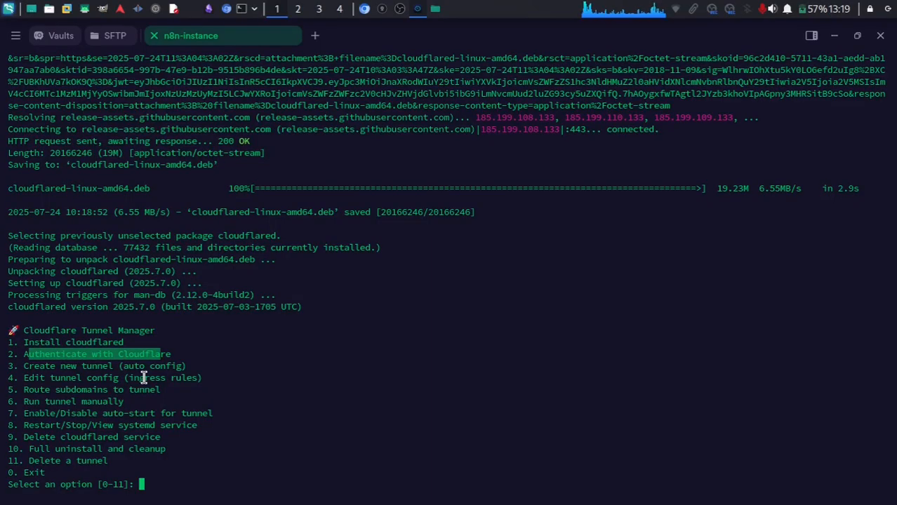
type("2")
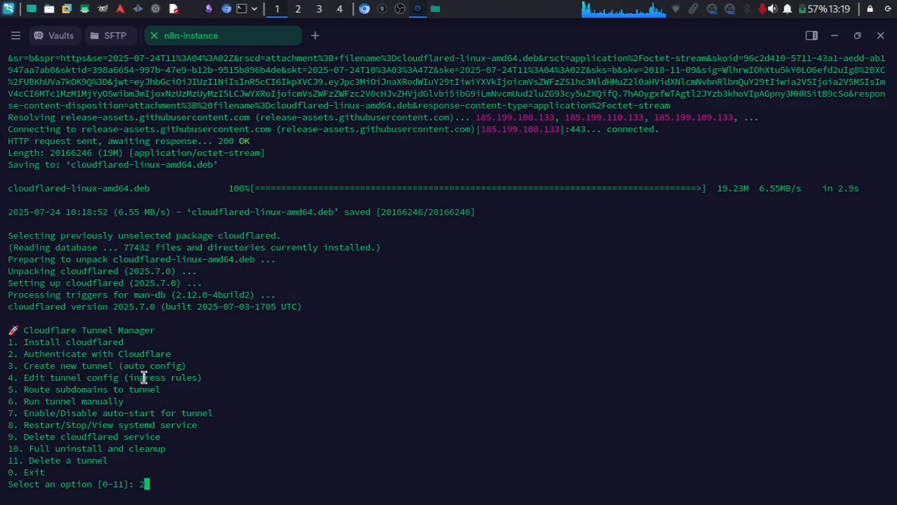
key("Return")
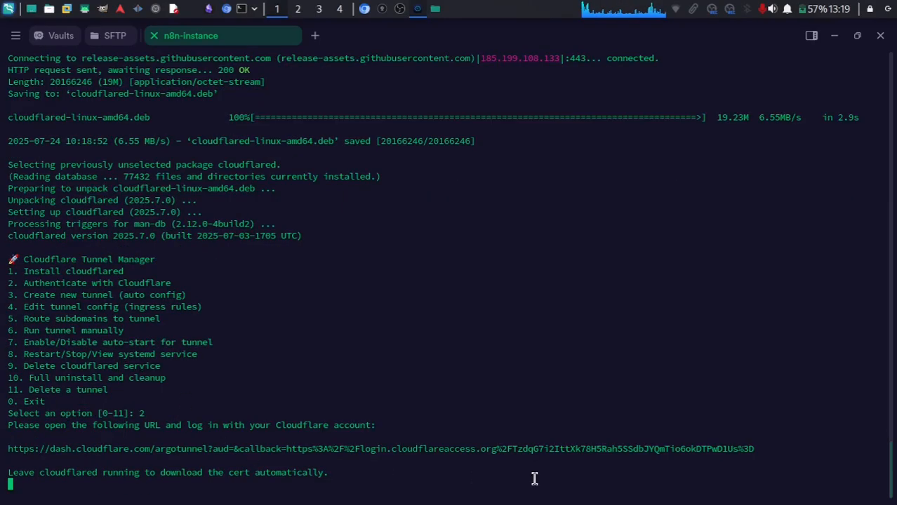
left_click_drag(769, 449, 6, 455)
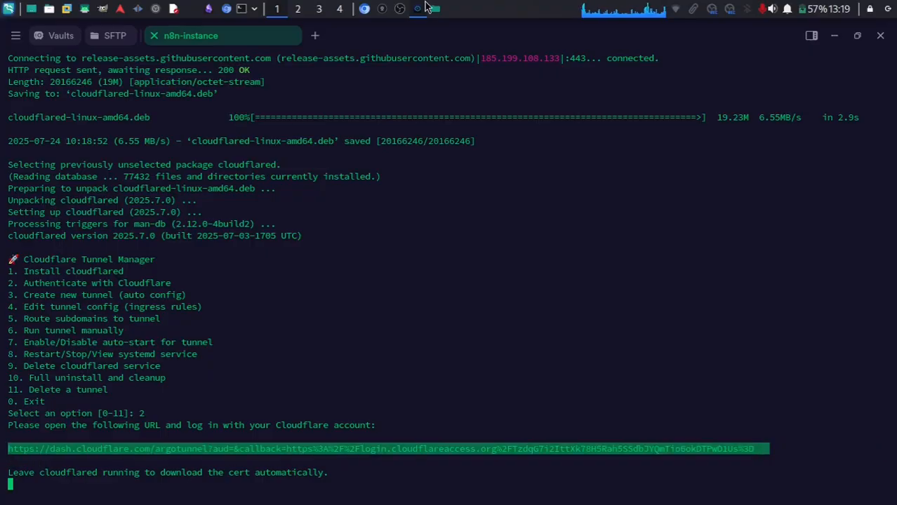
Load the copied Cloudflare login URL in a new browser tab.
left_click(364, 9)
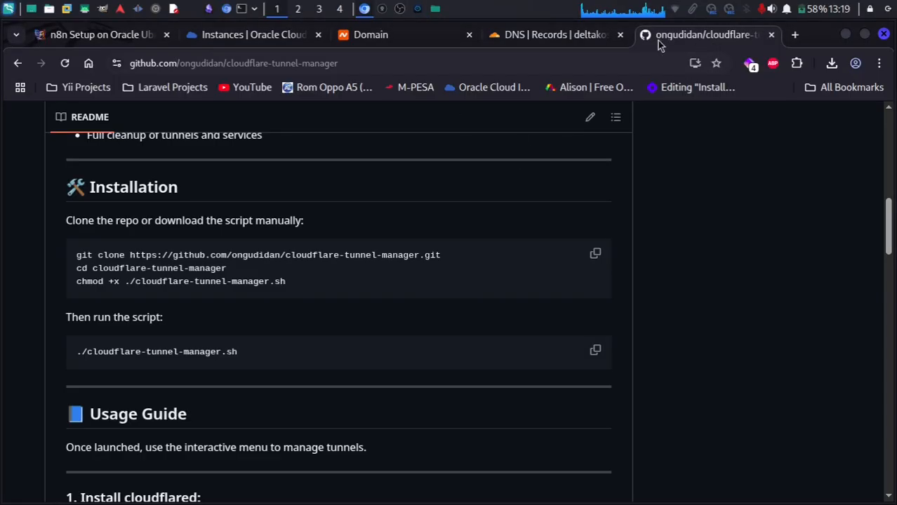
left_click(567, 37)
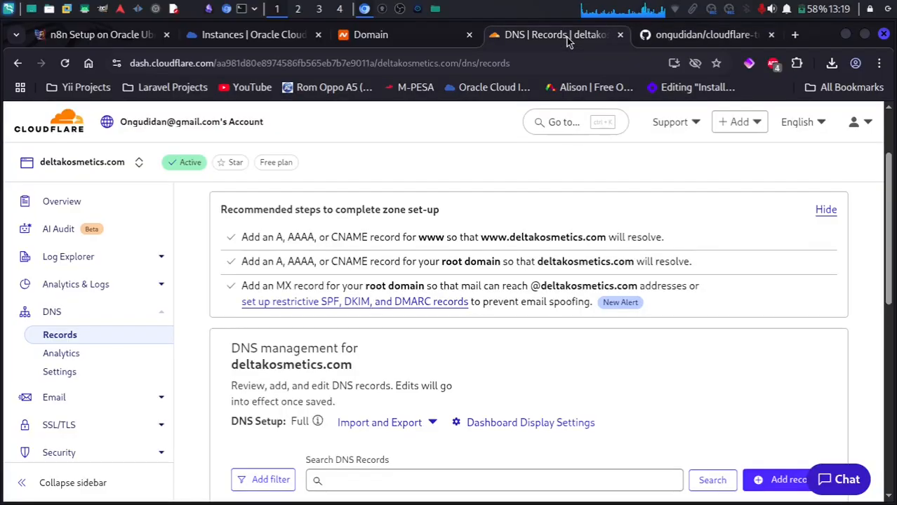
left_click(795, 35)
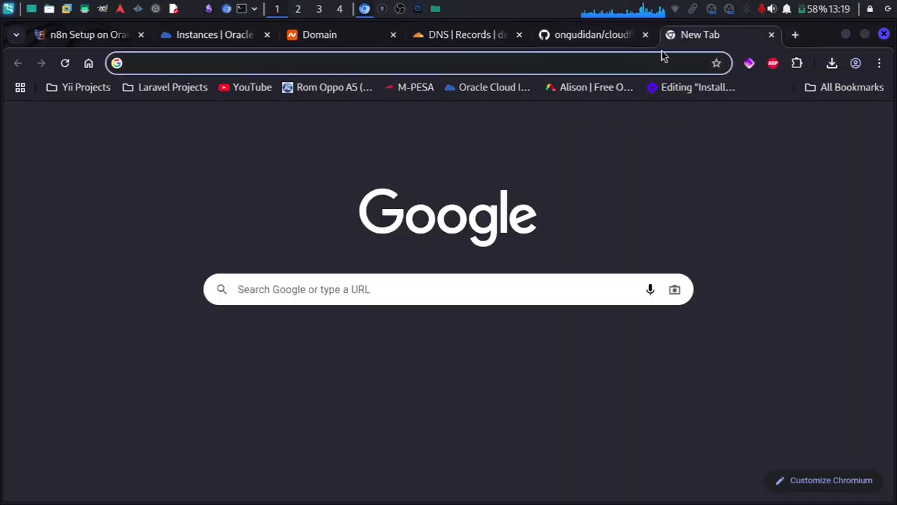
key("ctrl+v")
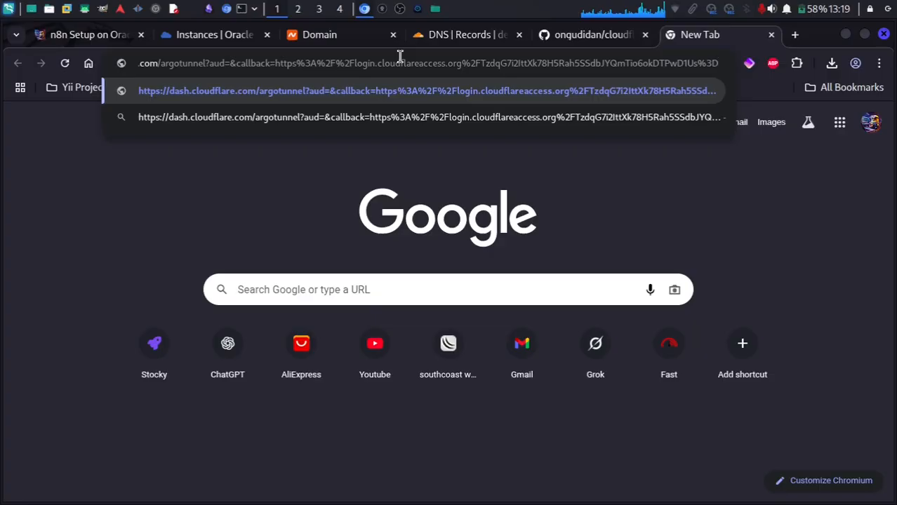
key("Return")
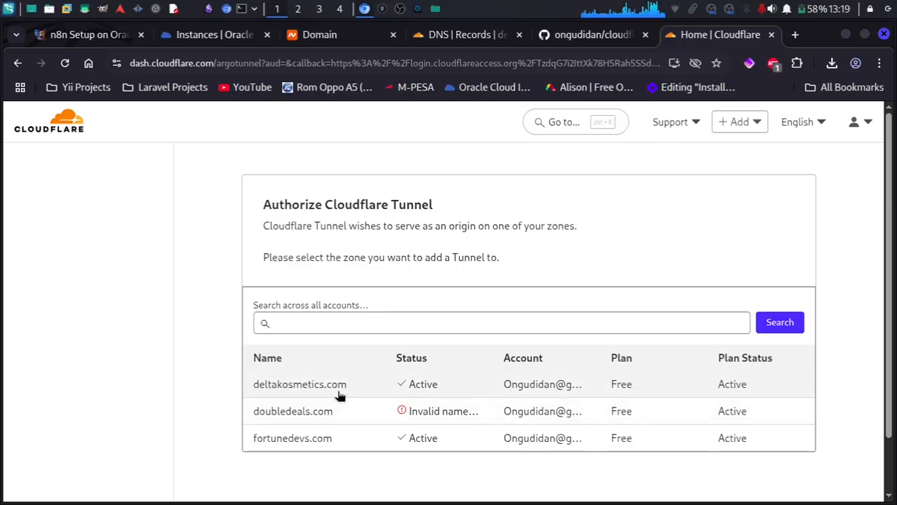
Authorize the tunnel for the deltakosmetics.com zone, then go back to Termius.
left_click(334, 384)
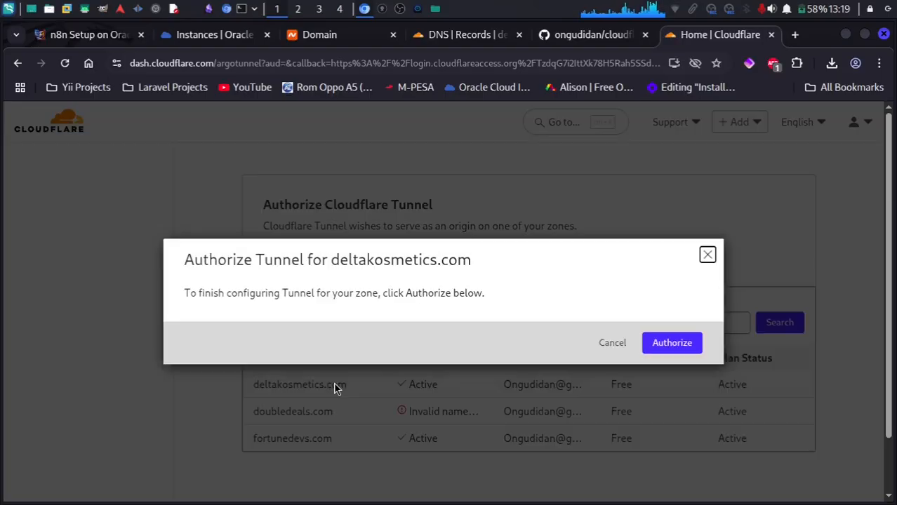
left_click(674, 344)
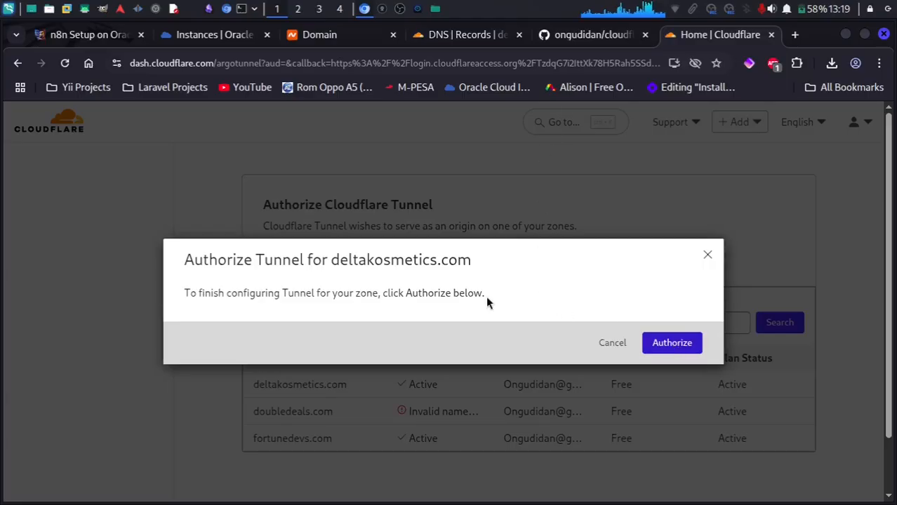
left_click(672, 343)
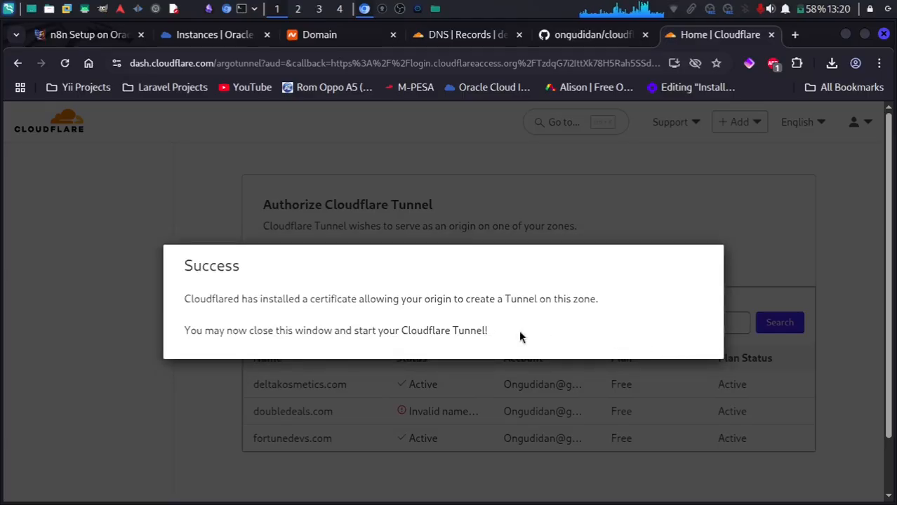
left_click_drag(521, 336, 175, 298)
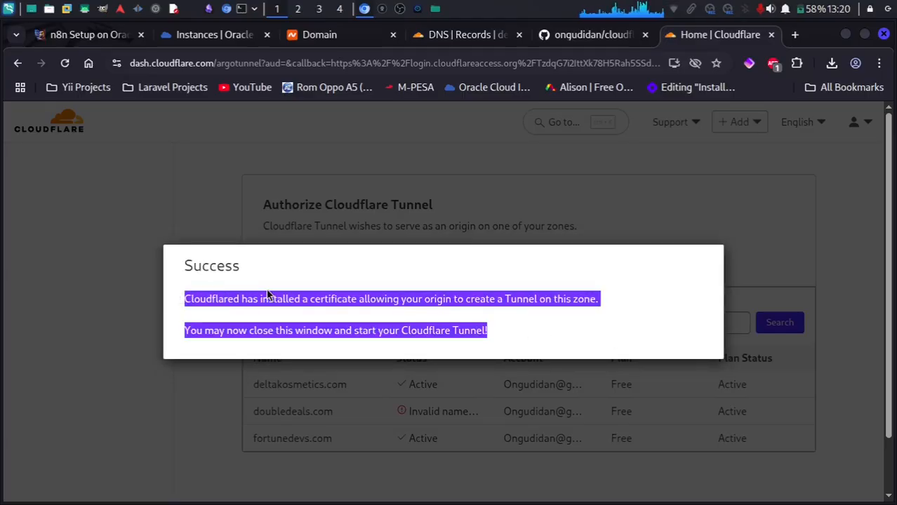
left_click(416, 9)
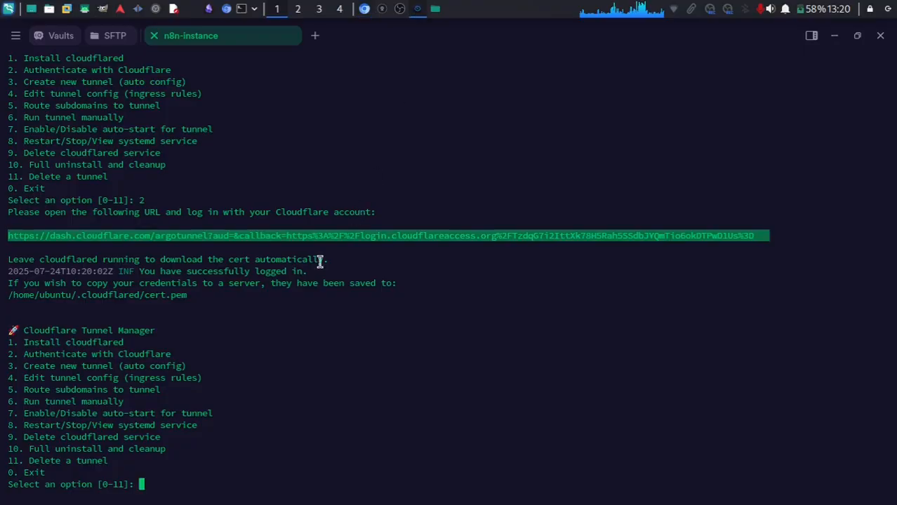
Delete the old n8n-tunnel using option 11, tunnel number 5, and confirming with yes.
left_click_drag(310, 272, 131, 274)
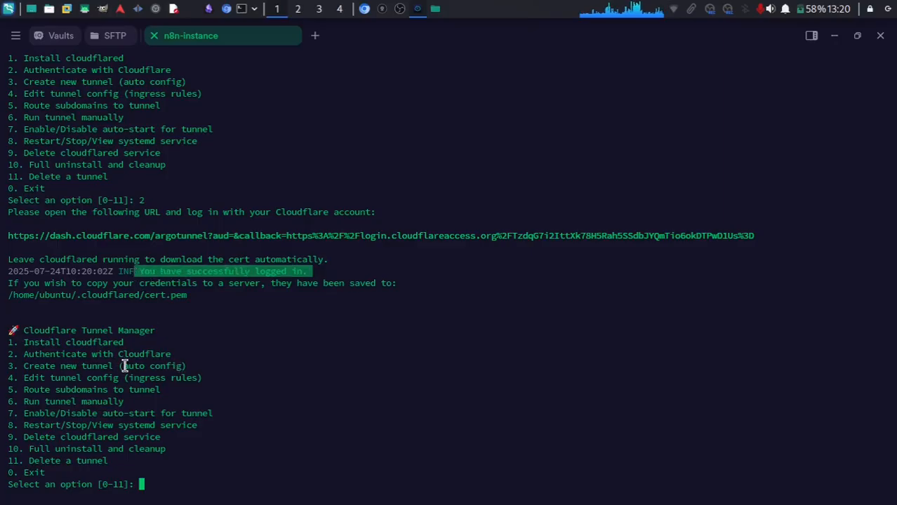
left_click_drag(3, 366, 205, 368)
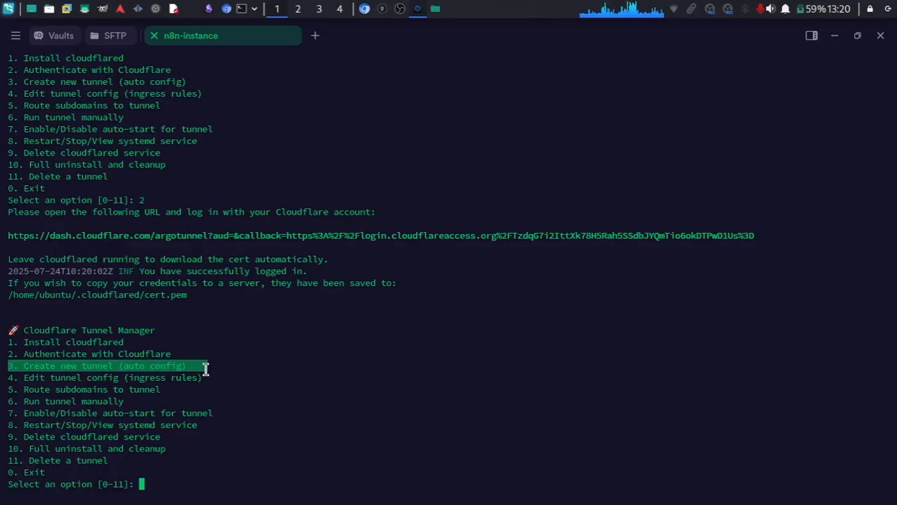
left_click(207, 367)
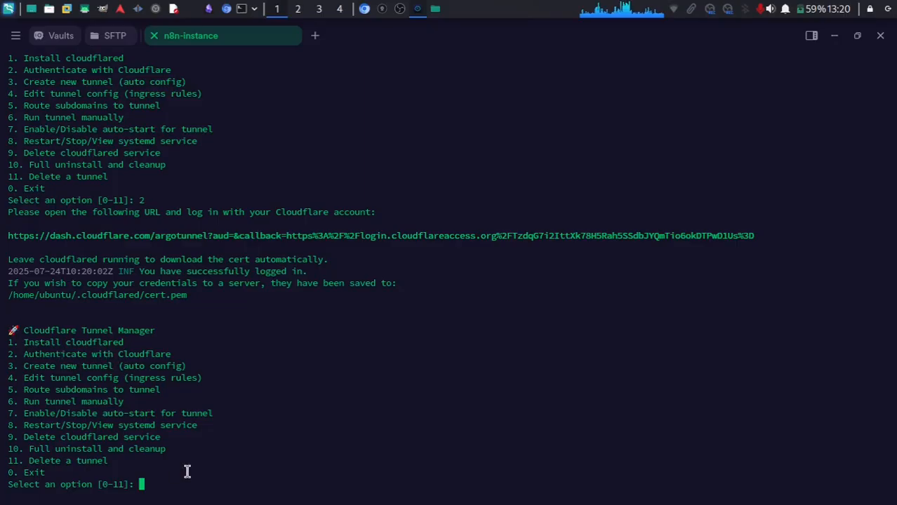
type("11")
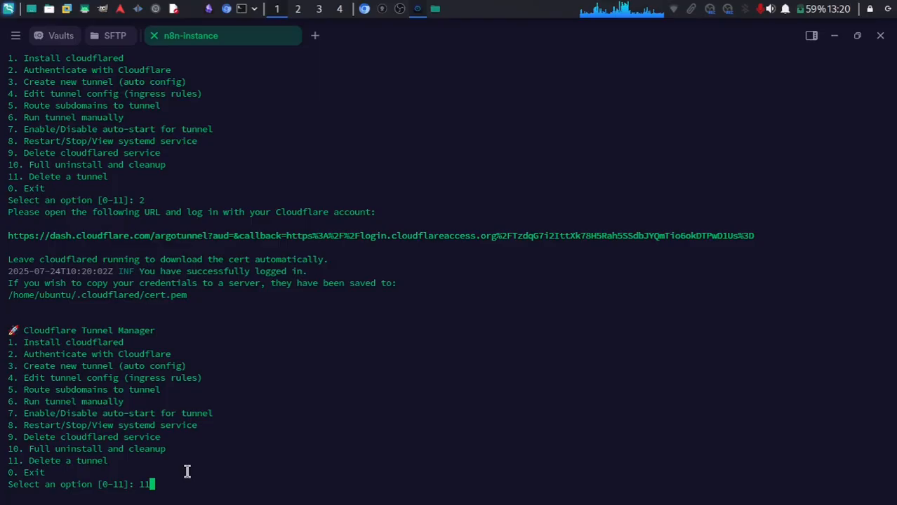
key("Return")
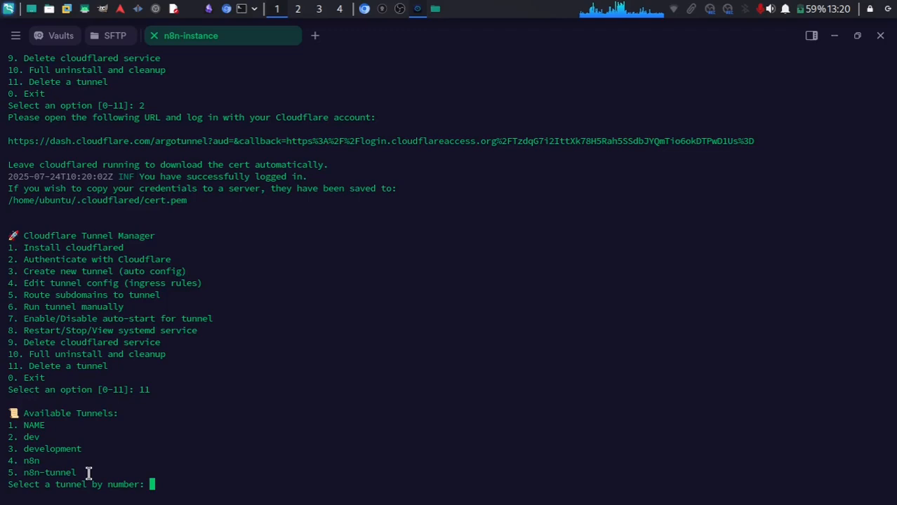
type("5")
key("Return")
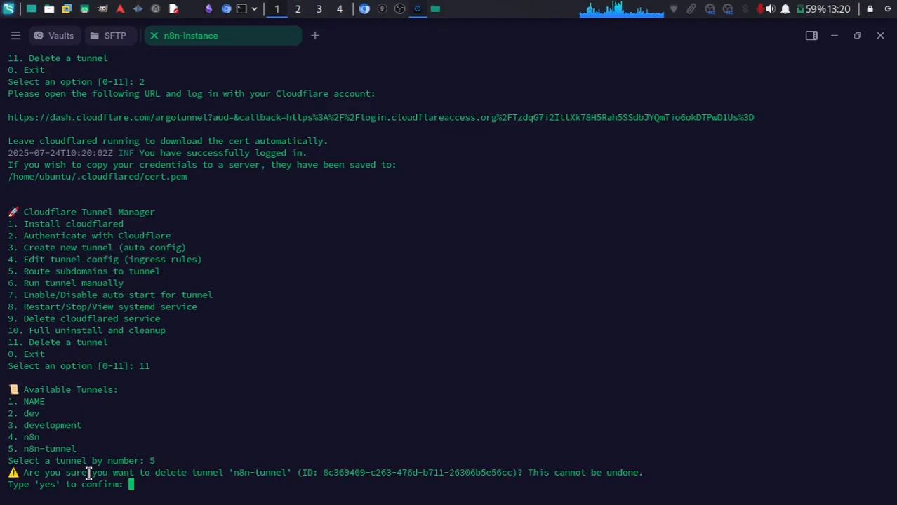
type("yes")
key("Return")
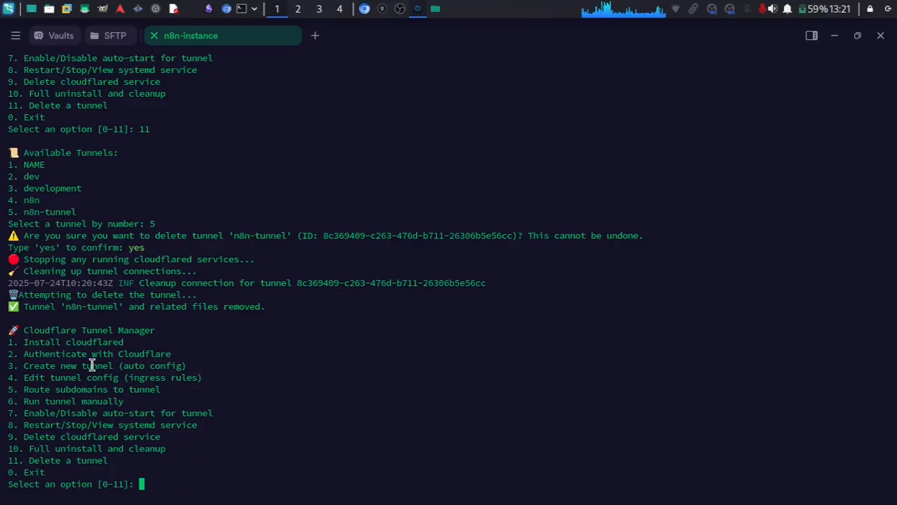
Choose option 3 to create a new tunnel with auto config.
left_click_drag(24, 366, 211, 366)
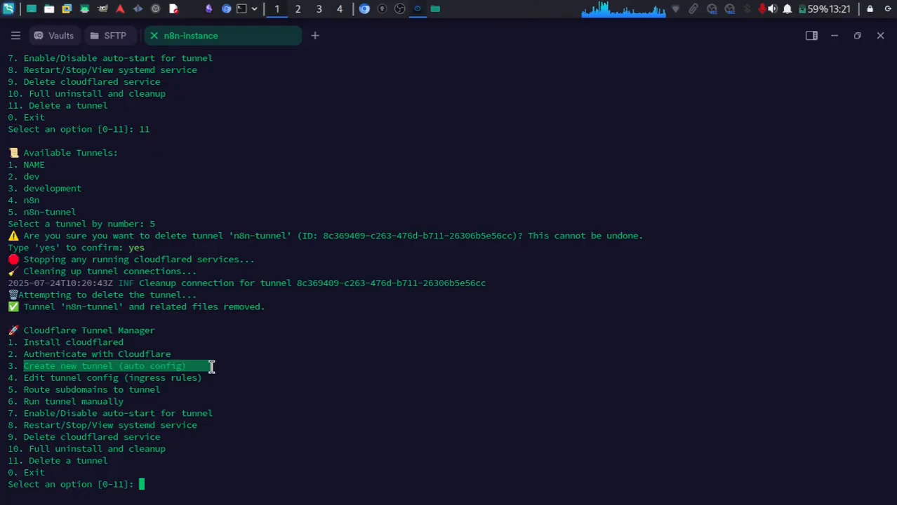
type("3")
key("Return")
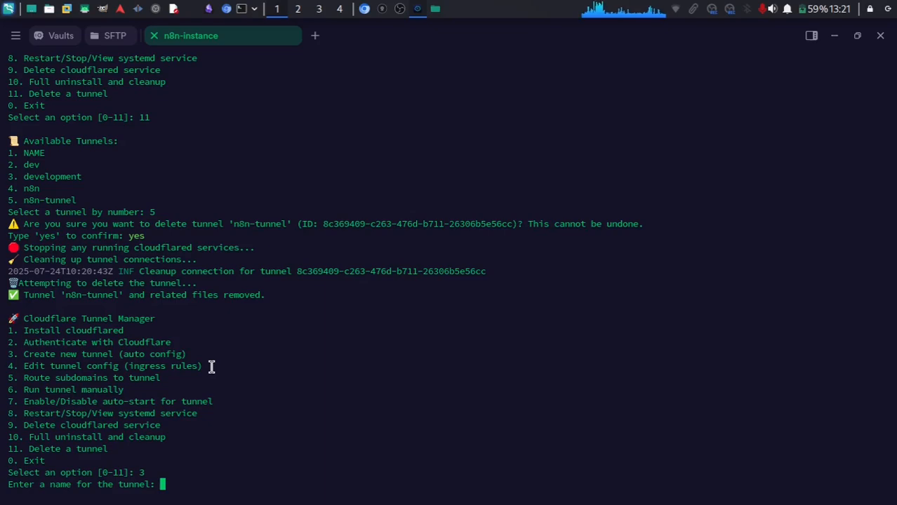
Enter n8n-tunnel as the tunnel name to create it.
type("n8n-t")
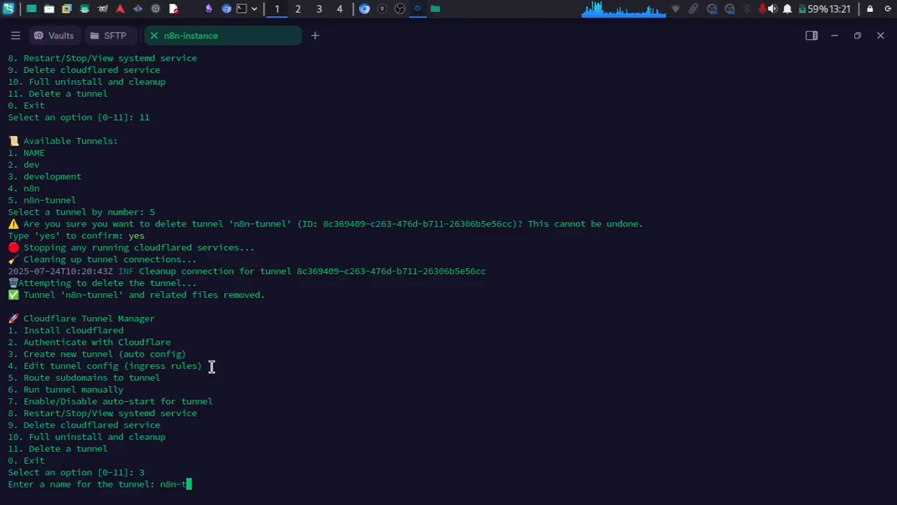
type("unnel")
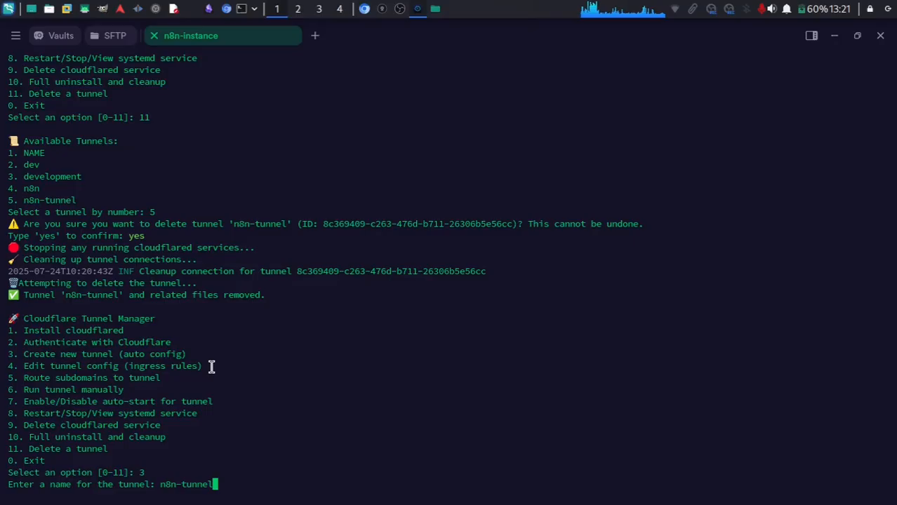
key("Return")
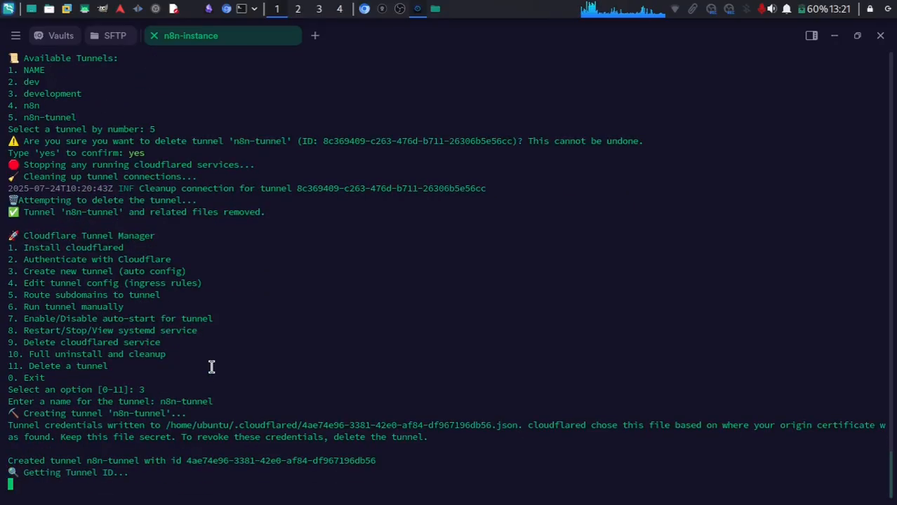
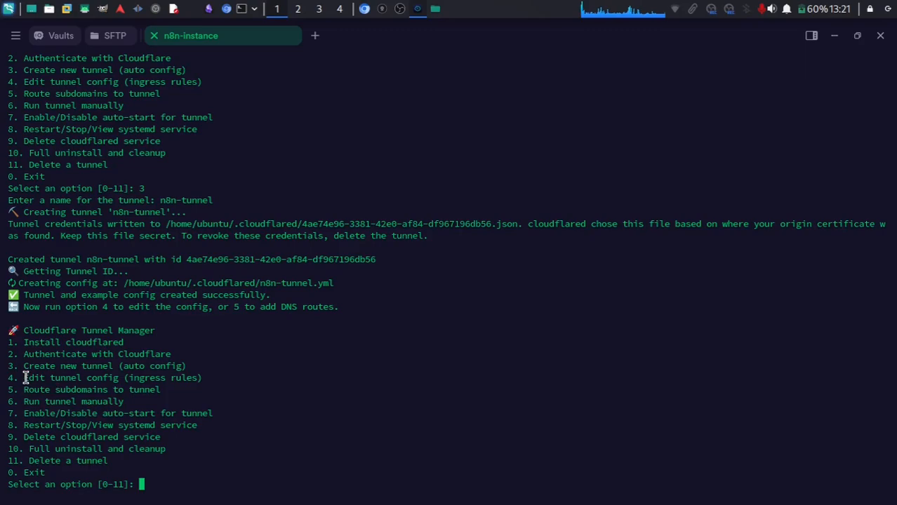
Open the n8n-tunnel config in nano via Edit tunnel config (option 4), tunnel 5.
left_click_drag(26, 379, 207, 379)
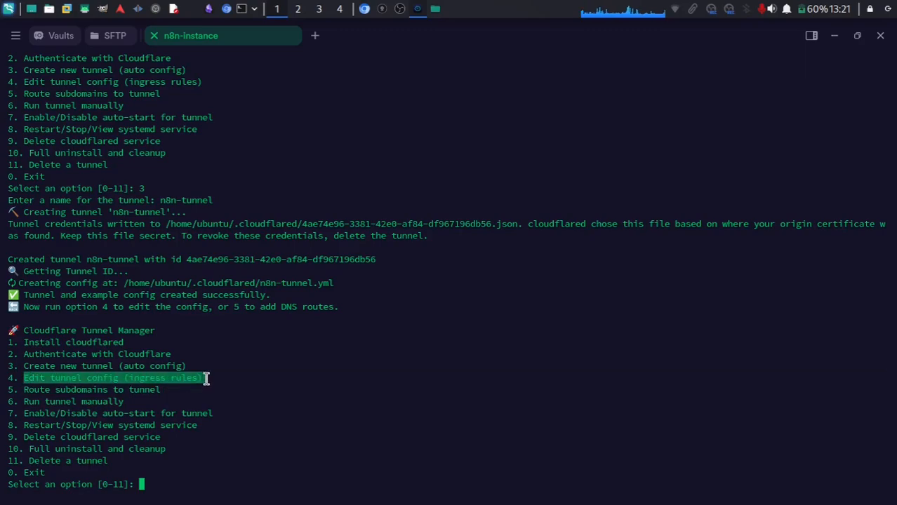
left_click(206, 379)
type("4")
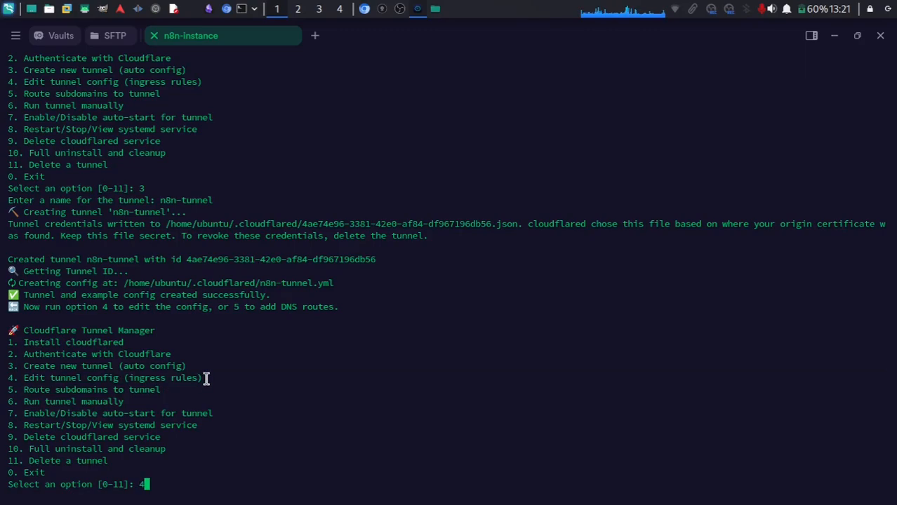
key("Return")
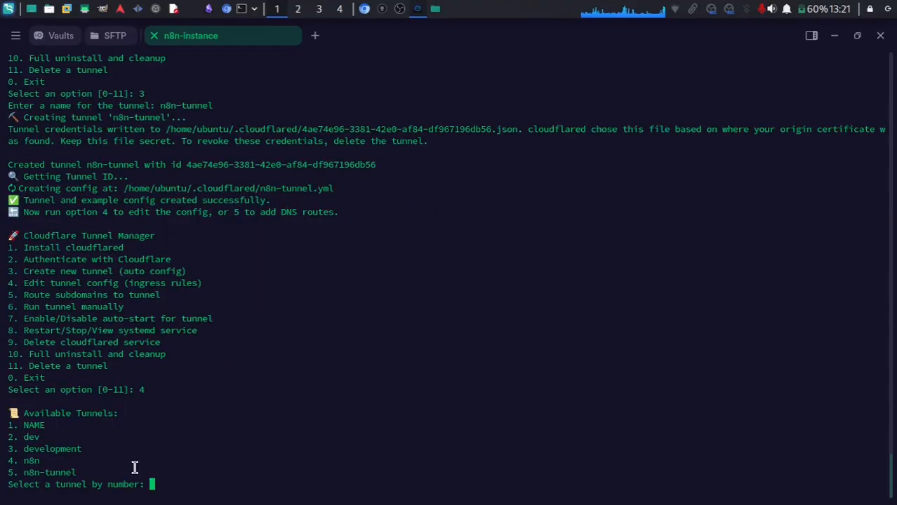
left_click_drag(82, 472, 19, 472)
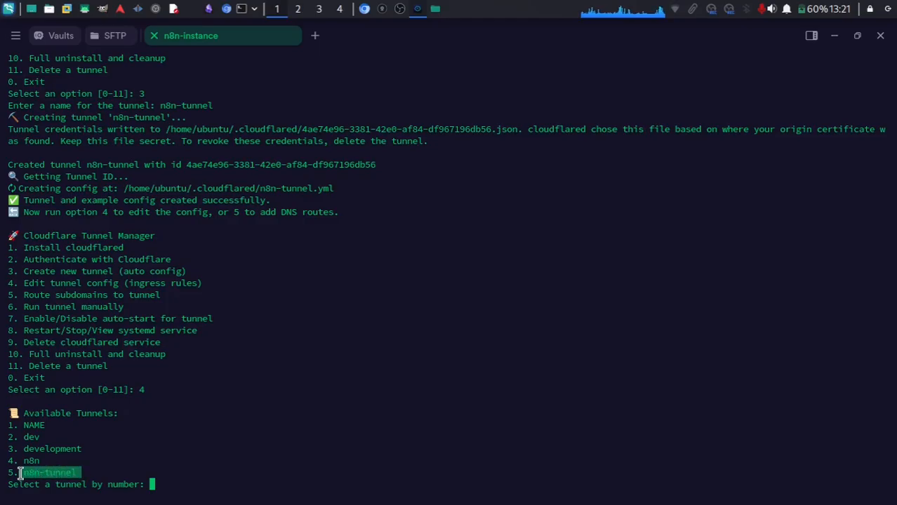
type("5")
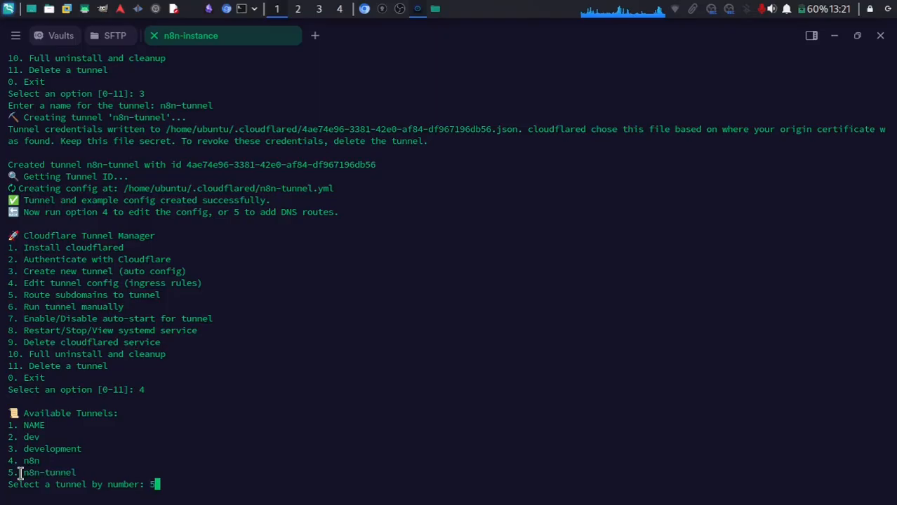
key("Return")
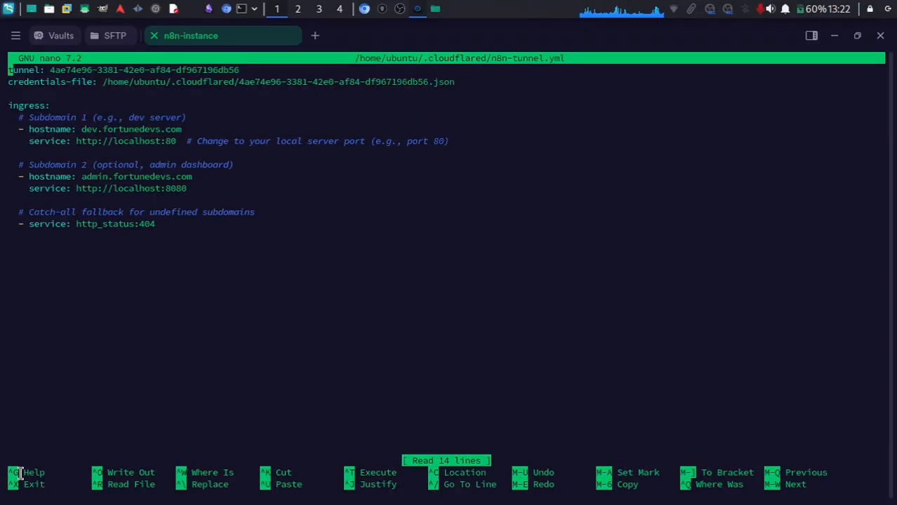
Replace the first ingress hostname dev.fortunedevs.com with n8n.deltakosmetics.com.
key("Down")
key("Down")
key("Down")
key("Down")
key("Down")
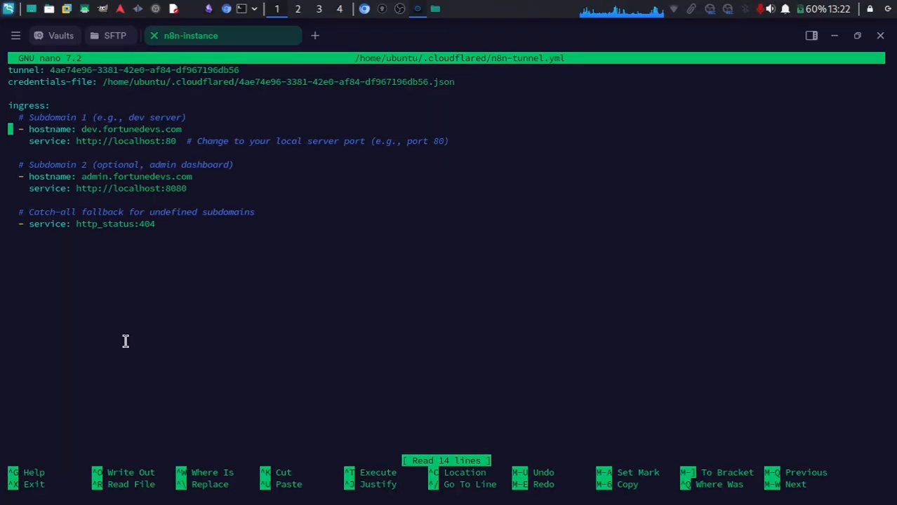
key("Right")
key("Right")
key("Right")
key("Right")
key("Right")
key("Right")
key("Right")
key("Right")
key("Right")
key("Right")
key("Right")
key("Right")
key("Right")
key("Right")
key("Right")
key("Right")
key("Right")
key("Right")
key("Right")
key("Right")
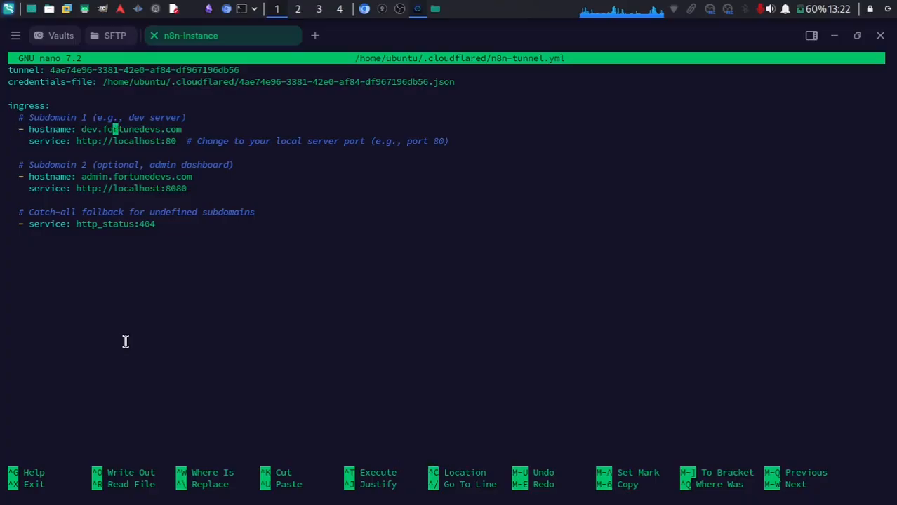
key("Right")
key("Right")
key("Right")
key("Right")
key("Right")
key("Right")
key("Right")
key("Right")
key("Right")
key("BackSpace")
key("BackSpace")
key("BackSpace")
key("BackSpace")
key("BackSpace")
key("BackSpace")
key("BackSpace")
key("BackSpace")
key("BackSpace")
key("BackSpace")
key("BackSpace")
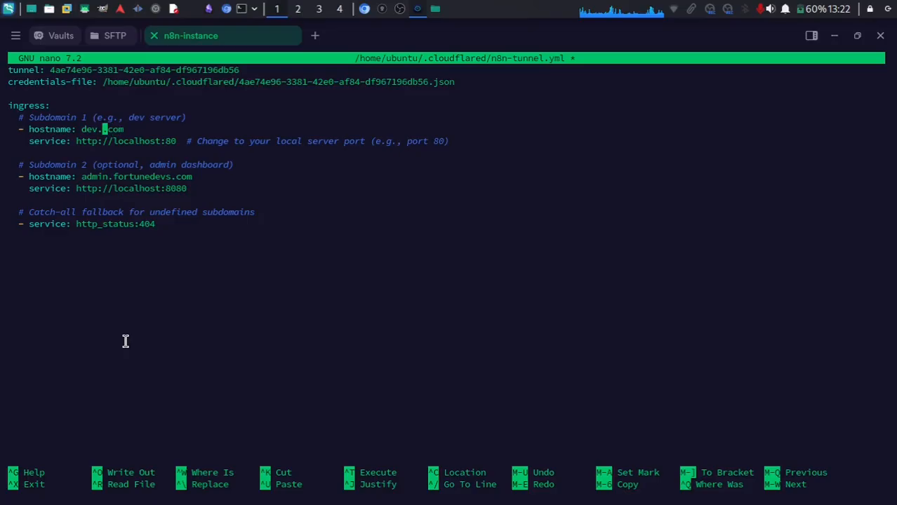
key("BackSpace")
key("BackSpace")
key("BackSpace")
key("BackSpace")
type("n")
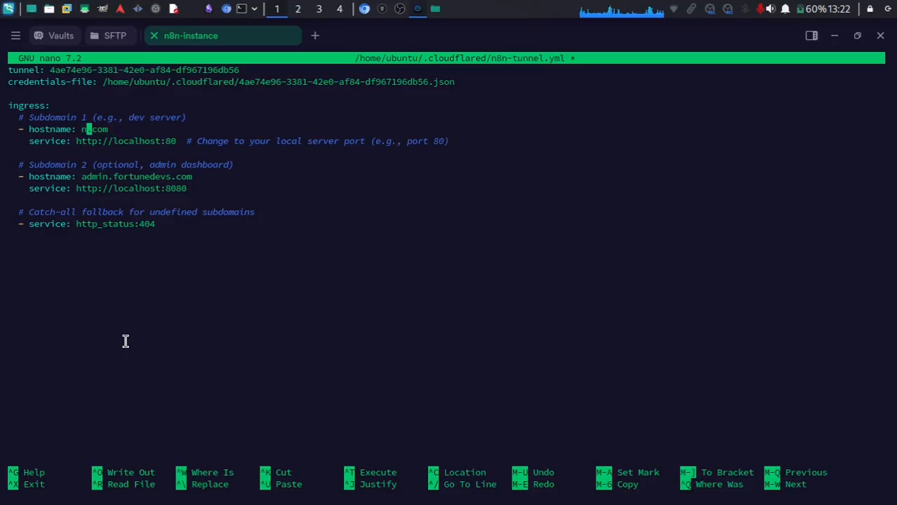
type("8n.")
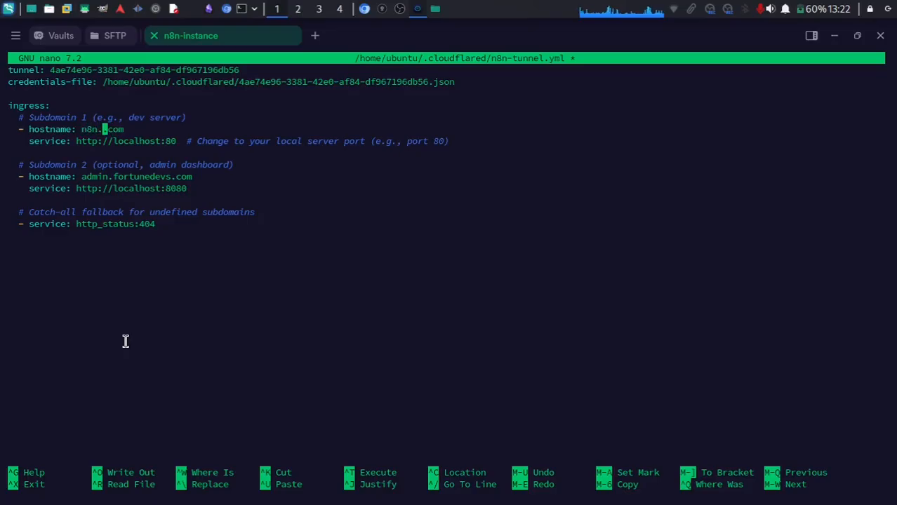
type("deltakosme")
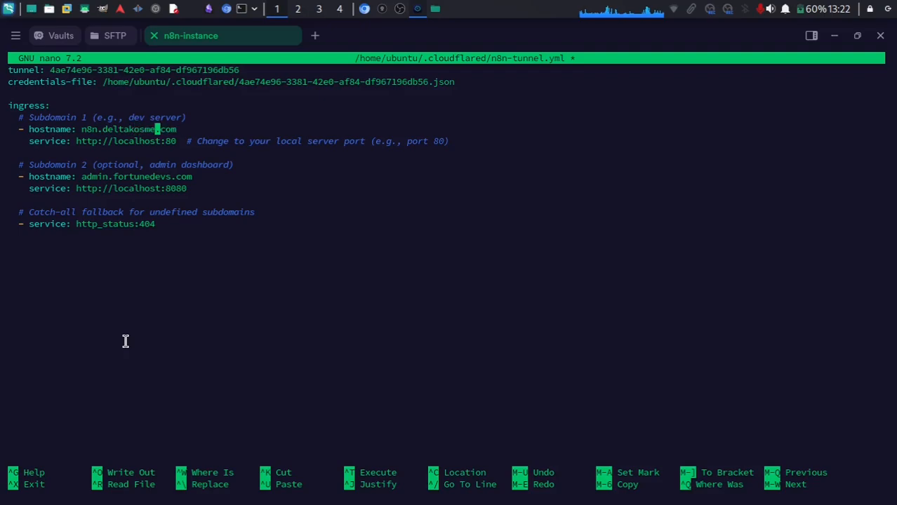
type("tics")
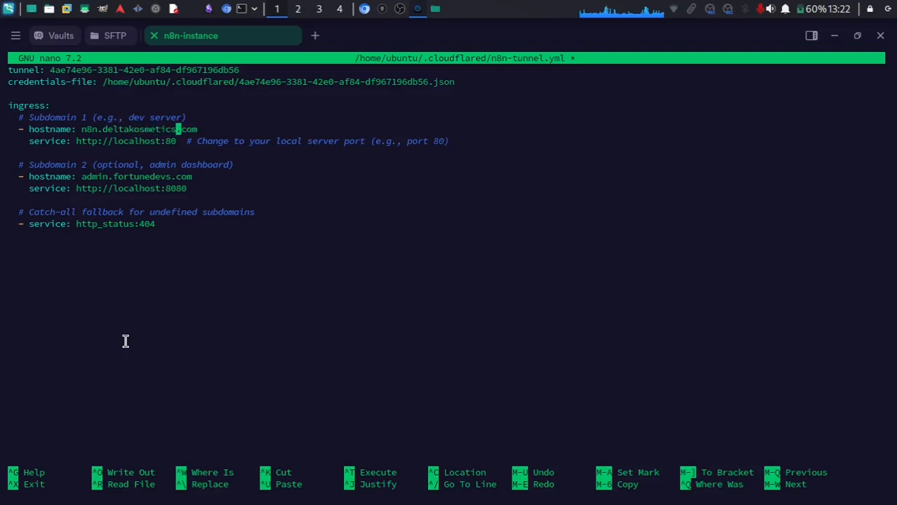
key("Down")
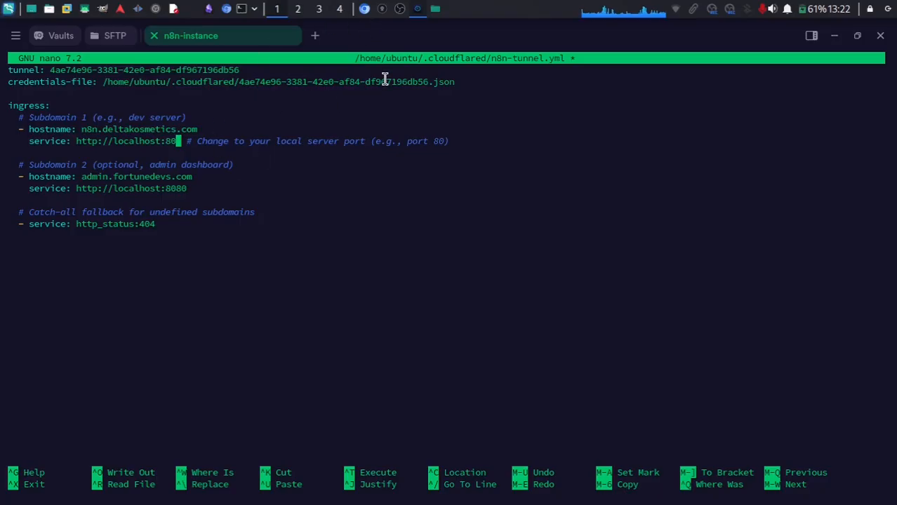
Find n8n's container port 5678 in the setup article and delete port 80 from the service URL.
left_click(364, 8)
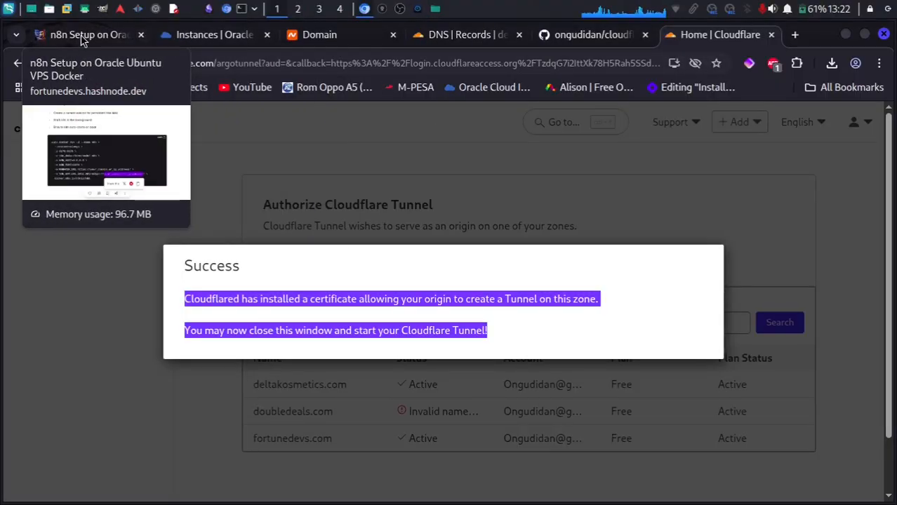
left_click(80, 35)
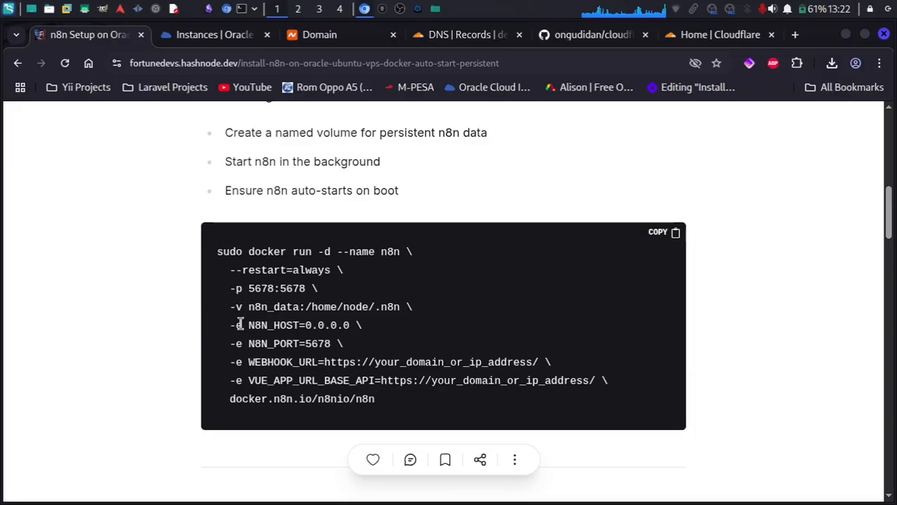
double_click(291, 289)
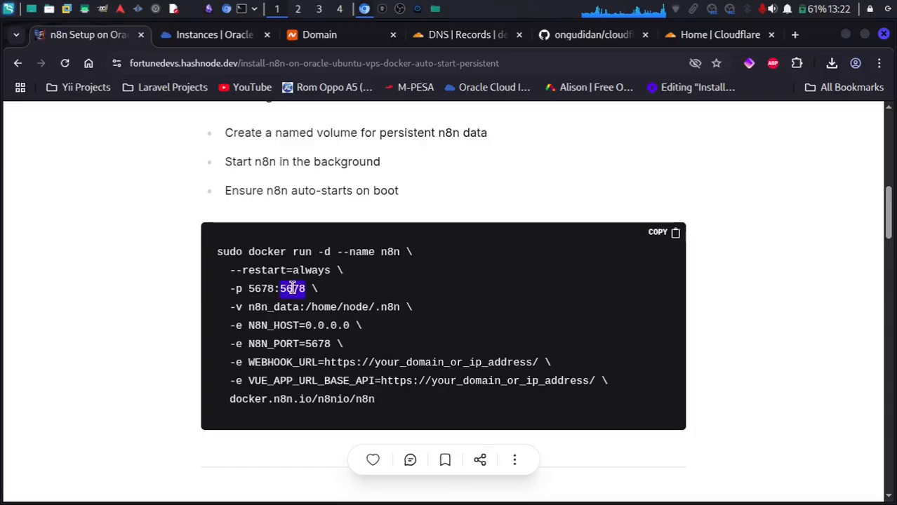
left_click(418, 9)
key("BackSpace")
key("BackSpace")
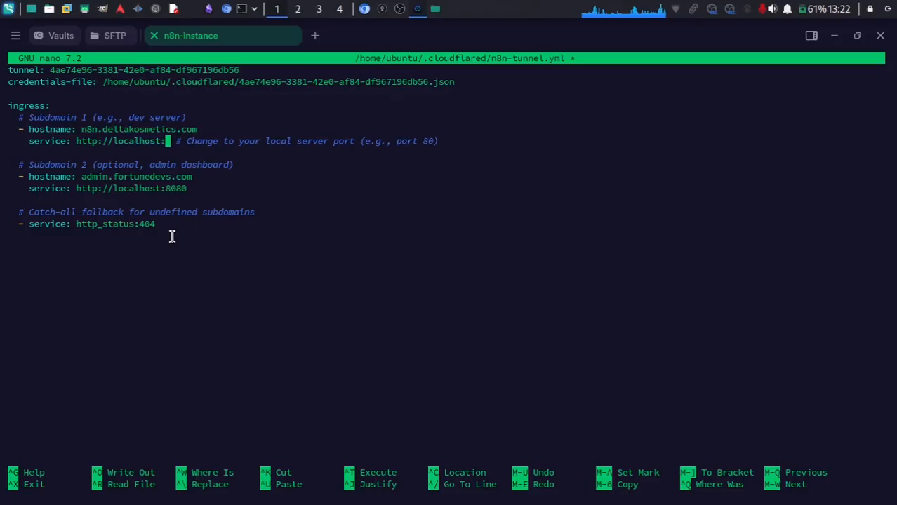
left_click(364, 8)
left_click_drag(307, 288, 306, 288)
left_click(418, 9)
type("5678")
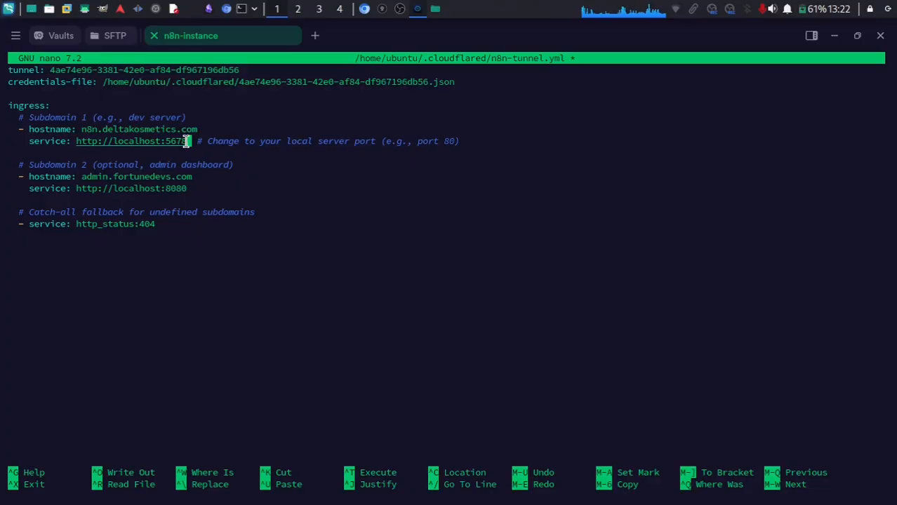
Comment out the admin hostname and service lines with # and save n8n-tunnel.yml.
left_click_drag(82, 130, 202, 130)
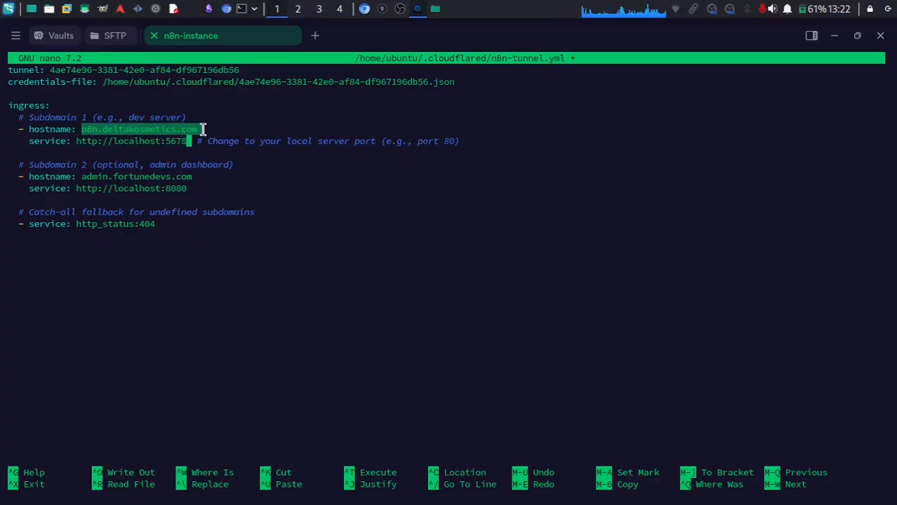
key("Down")
key("Down")
key("Down")
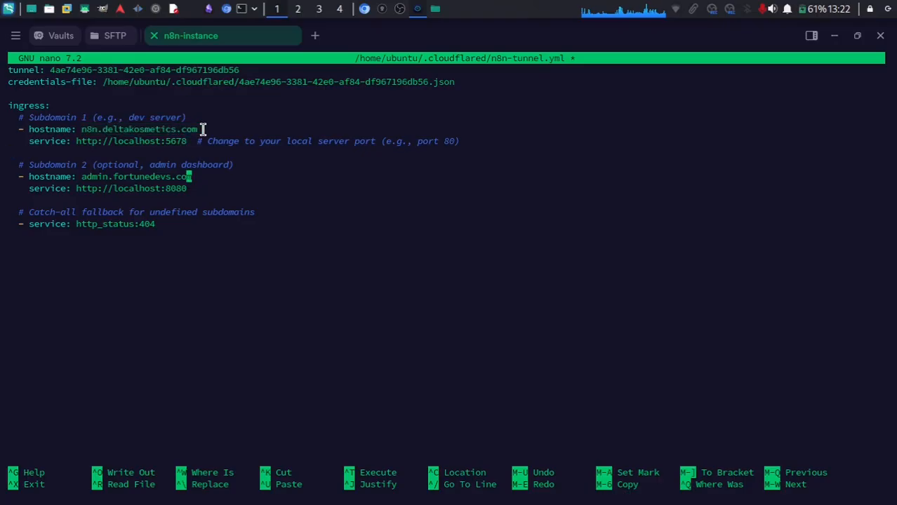
key("Left")
key("Left")
key("Left")
key("Left")
key("Left")
key("Left")
key("Left")
key("Left")
key("Left")
key("Left")
key("Left")
key("Left")
key("Left")
key("Left")
key("Left")
key("Left")
key("Left")
key("Left")
key("Left")
key("Left")
key("Left")
key("Left")
key("Left")
key("Left")
key("Left")
type("#")
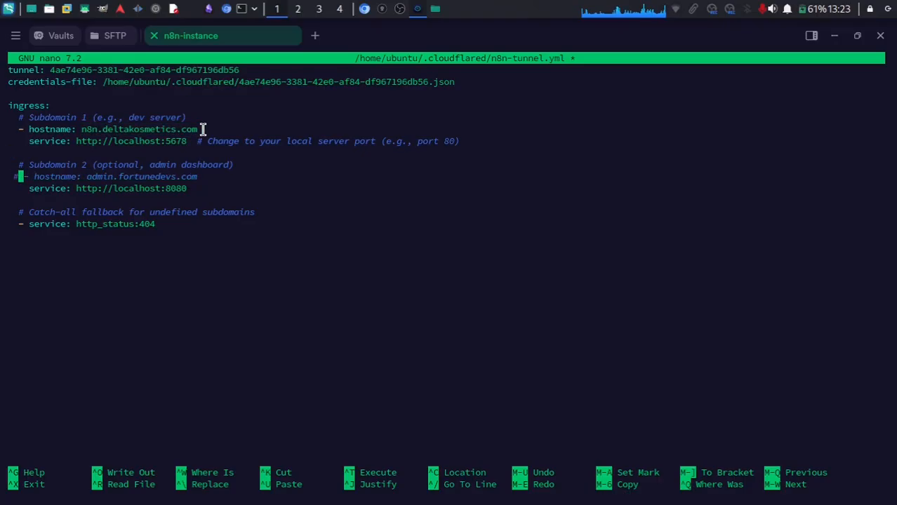
key("Down")
type("#")
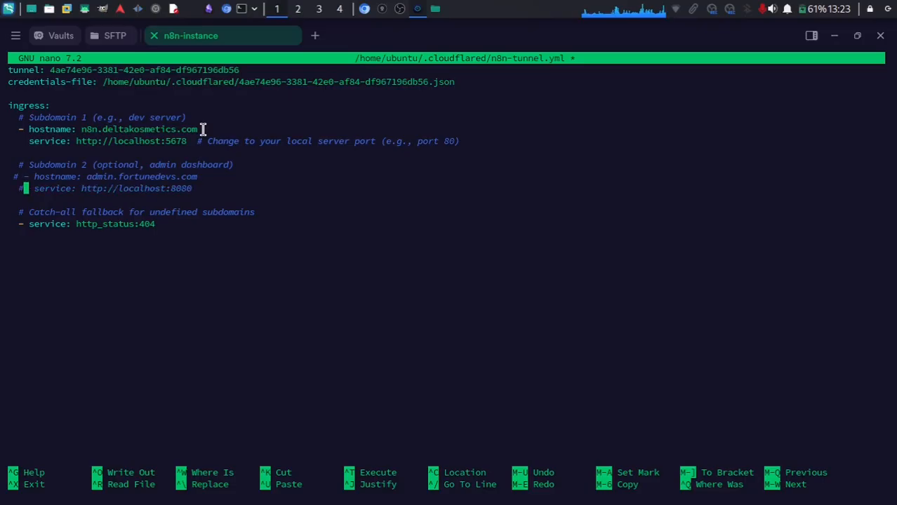
key("ctrl+x")
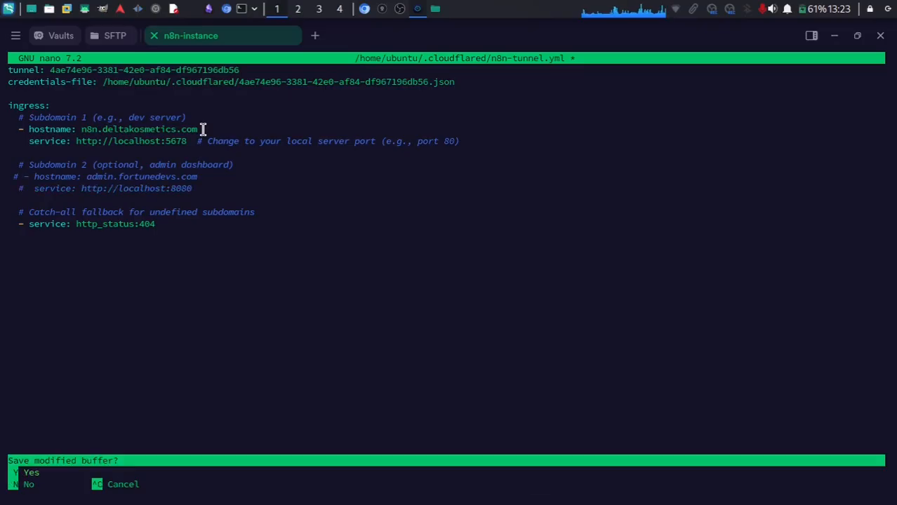
key("y")
key("Return")
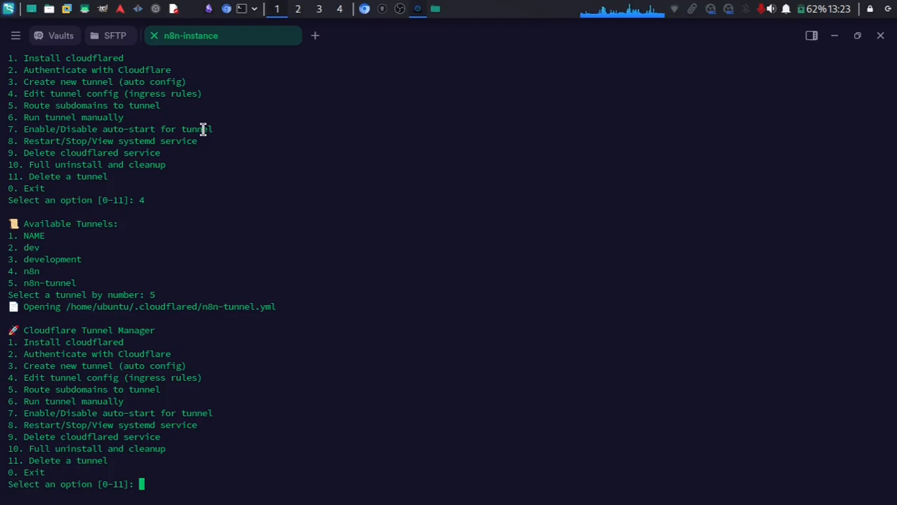
Start routing subdomains (option 5) to n8n-tunnel (tunnel 5).
type("5")
key("Return")
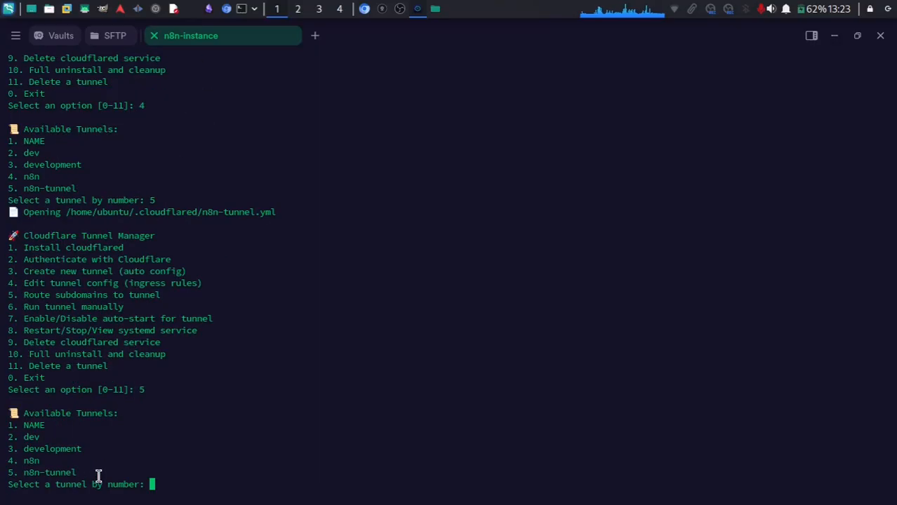
type("5")
key("Return")
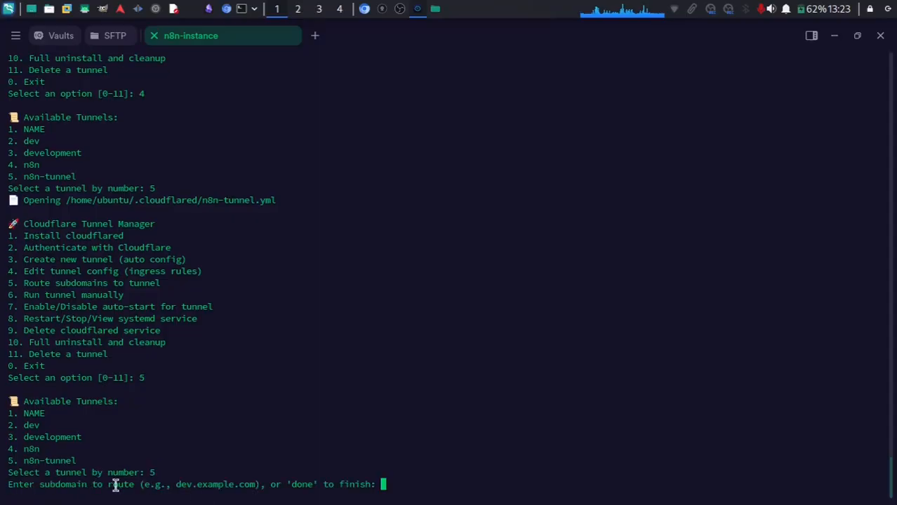
Add n8n.deltakosmetics.com as the routed subdomain and finish with done.
left_click_drag(35, 484, 364, 482)
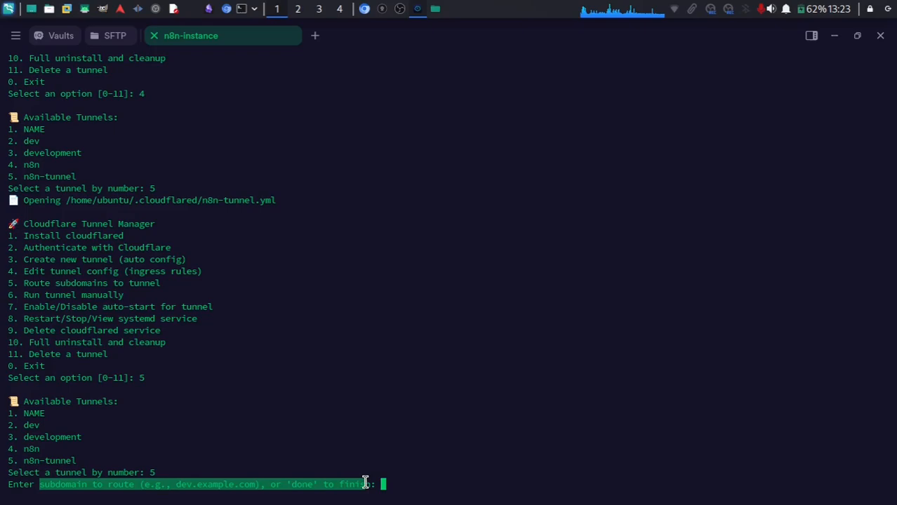
type("n8n")
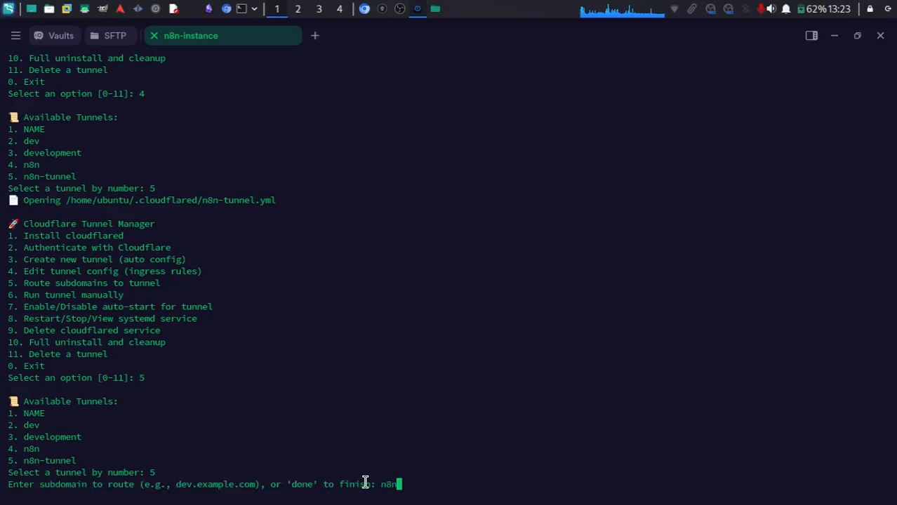
type(".delta")
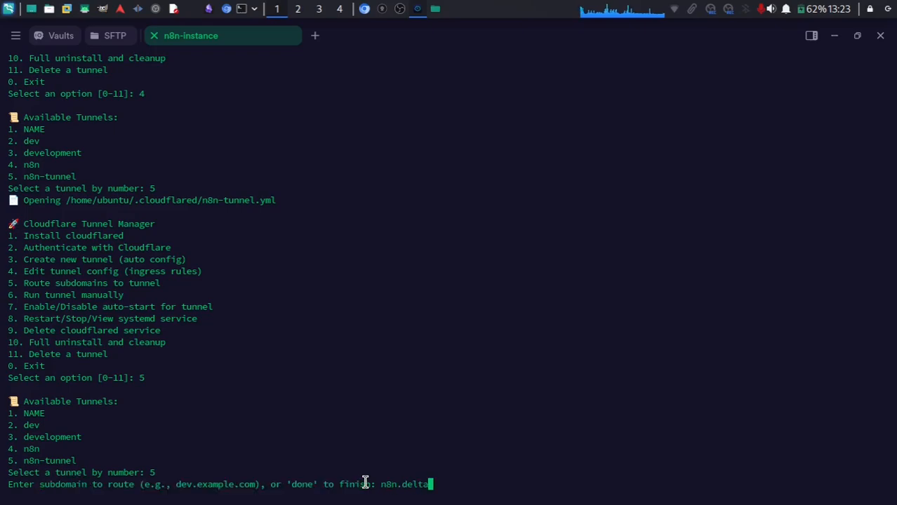
type("komtecisc")
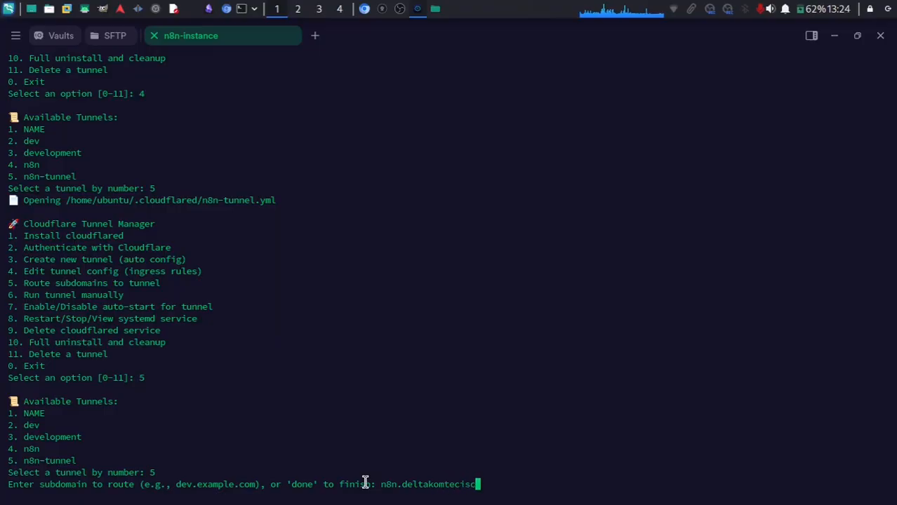
key("BackSpace")
key("BackSpace")
key("BackSpace")
key("BackSpace")
key("BackSpace")
key("BackSpace")
key("BackSpace")
key("BackSpace")
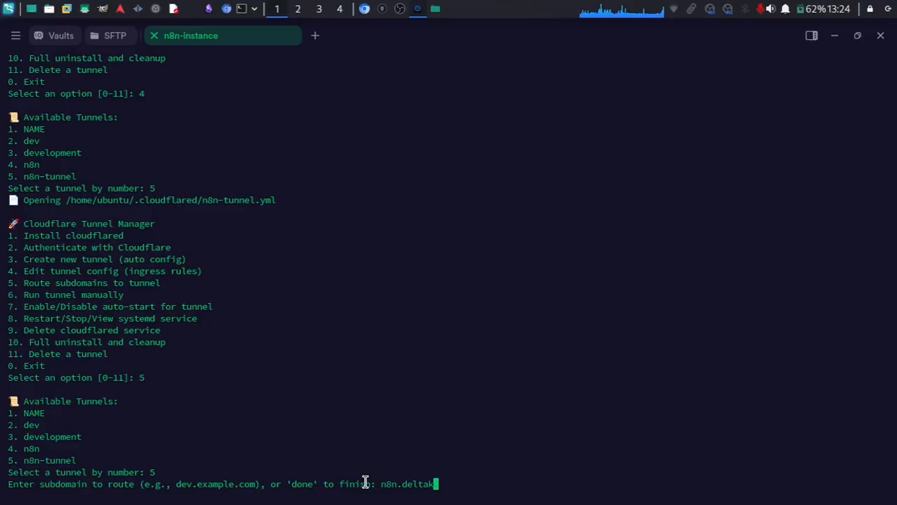
type("osmeti")
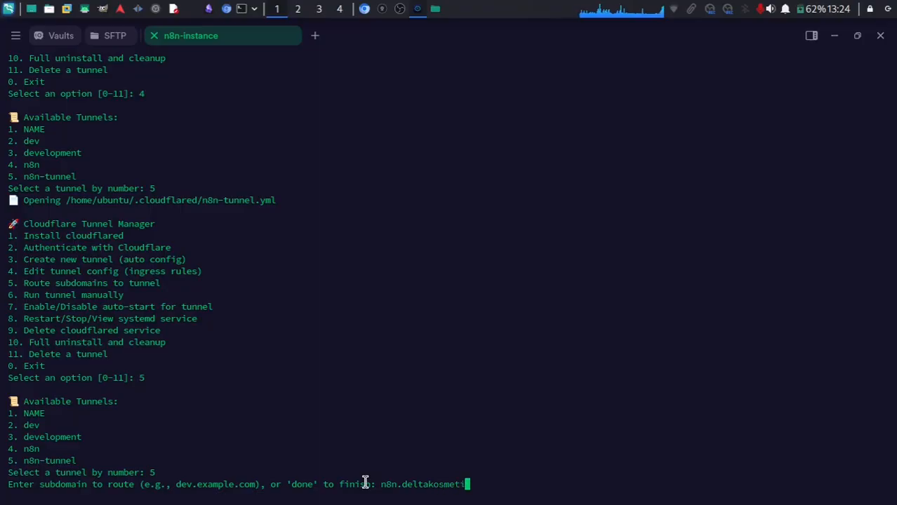
type("cs.com")
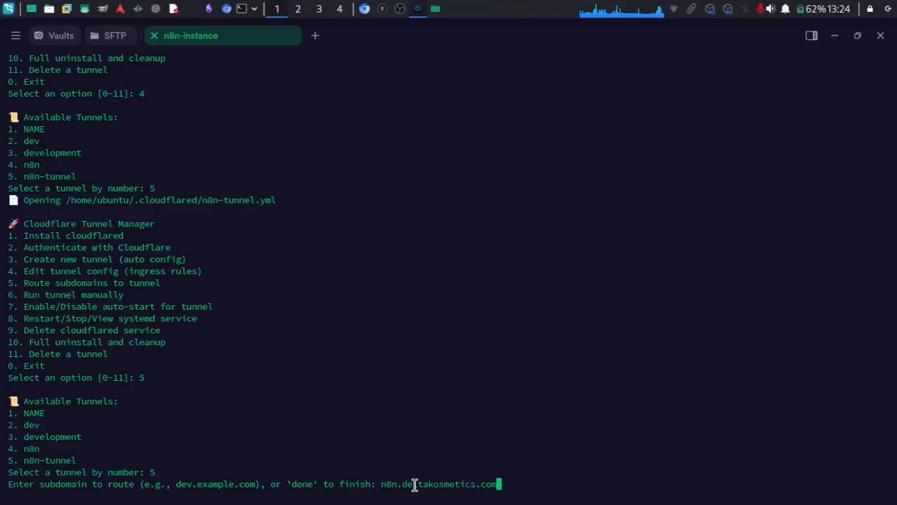
key("Return")
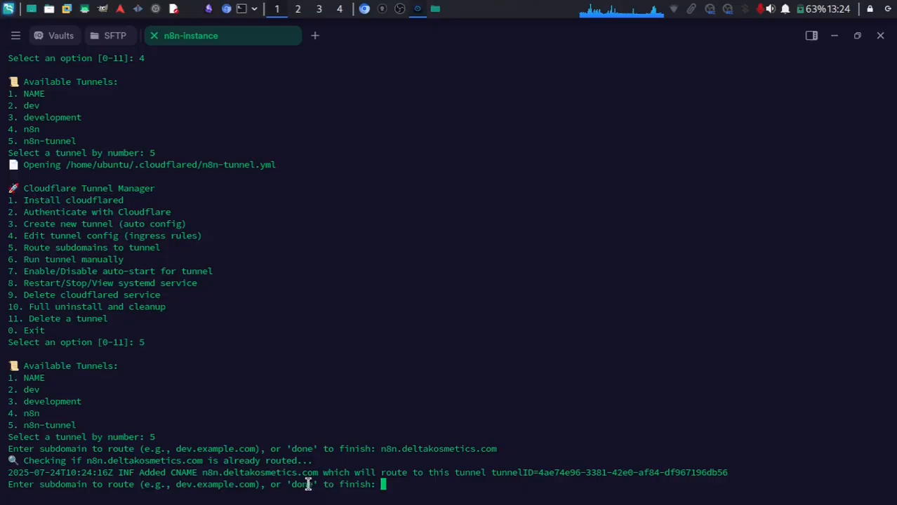
double_click(301, 484)
left_click(380, 466)
type("done")
key("Return")
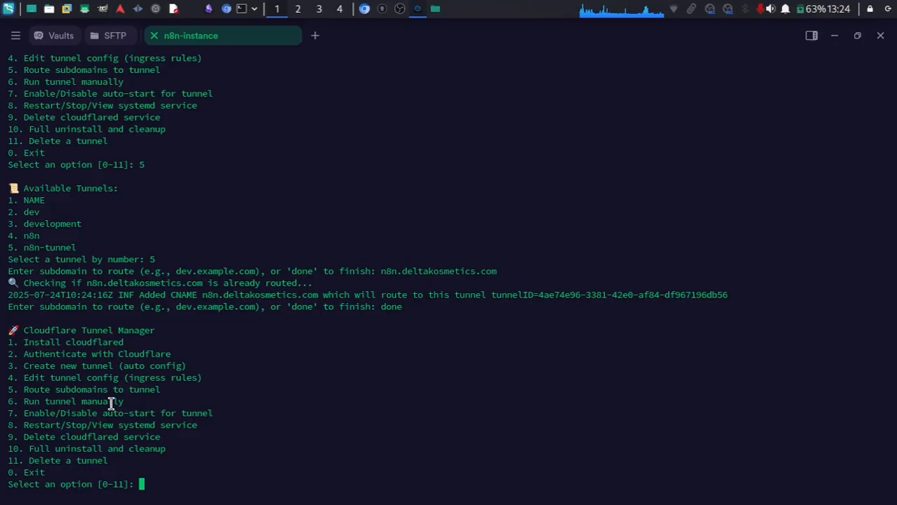
Enable auto-start on boot for n8n-tunnel via option 7, tunnel 5, choice 1.
left_click_drag(22, 400, 131, 400)
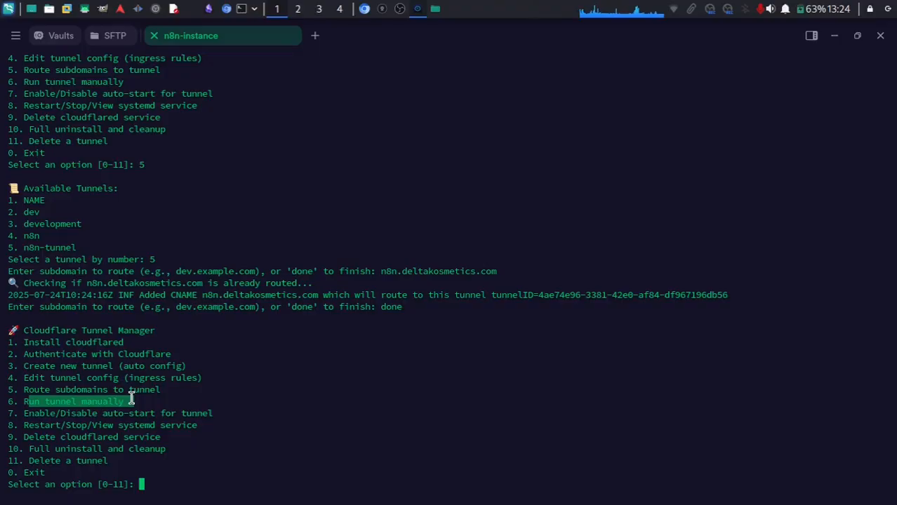
left_click(21, 413)
left_click_drag(22, 414, 209, 413)
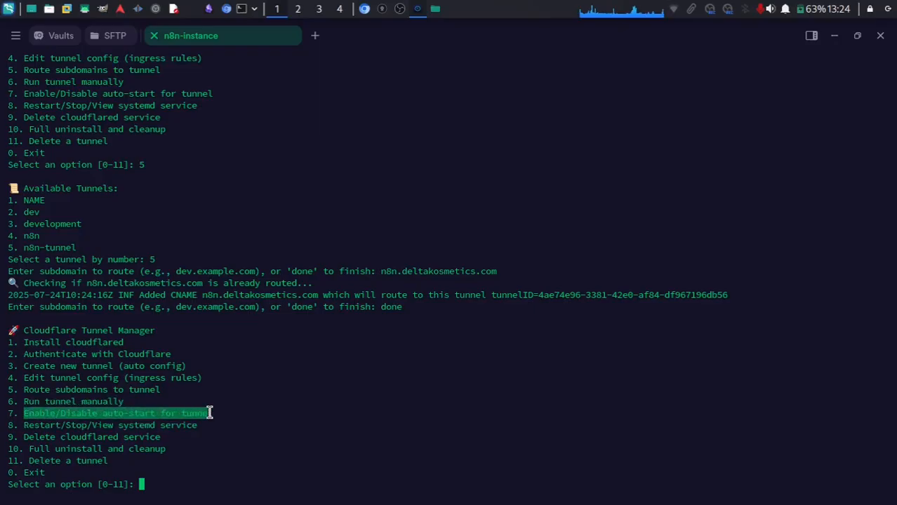
type("7")
key("Return")
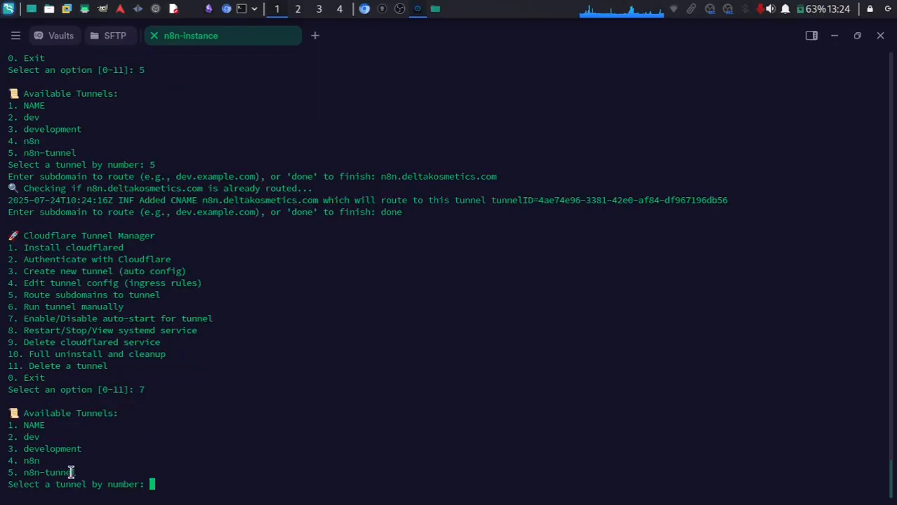
left_click_drag(21, 475, 78, 473)
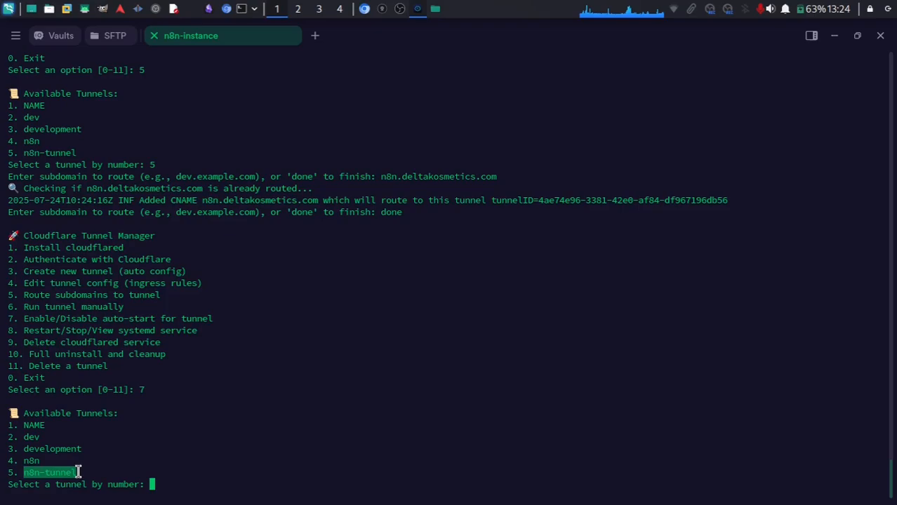
type("5")
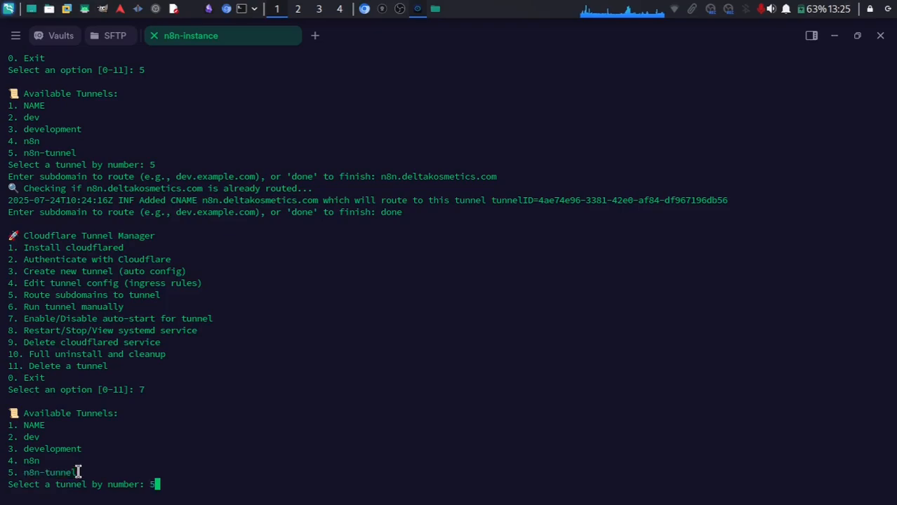
key("Return")
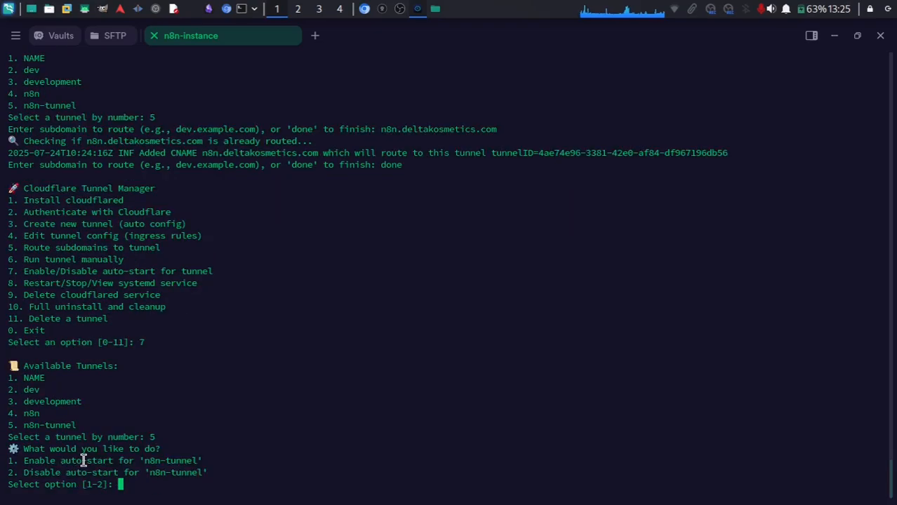
double_click(84, 461)
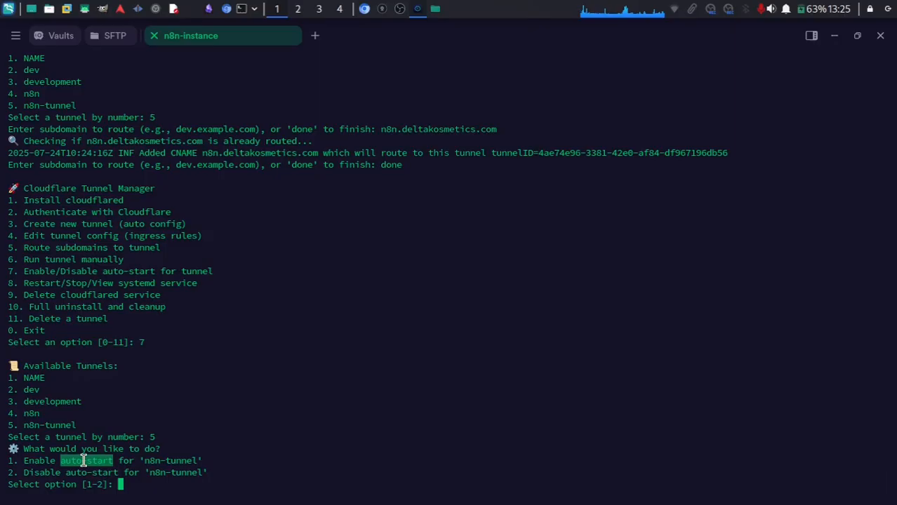
type("1")
key("Return")
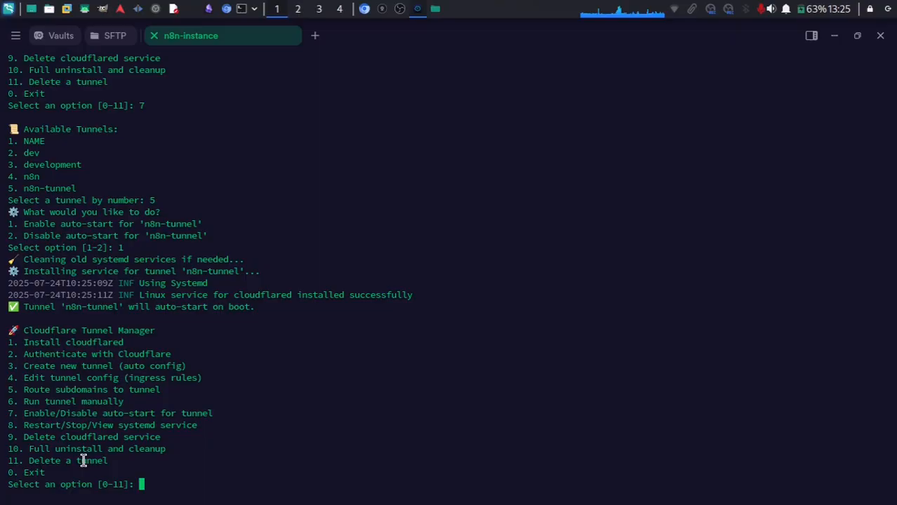
Load n8n.deltakosmetics.com in a new browser tab.
left_click(365, 10)
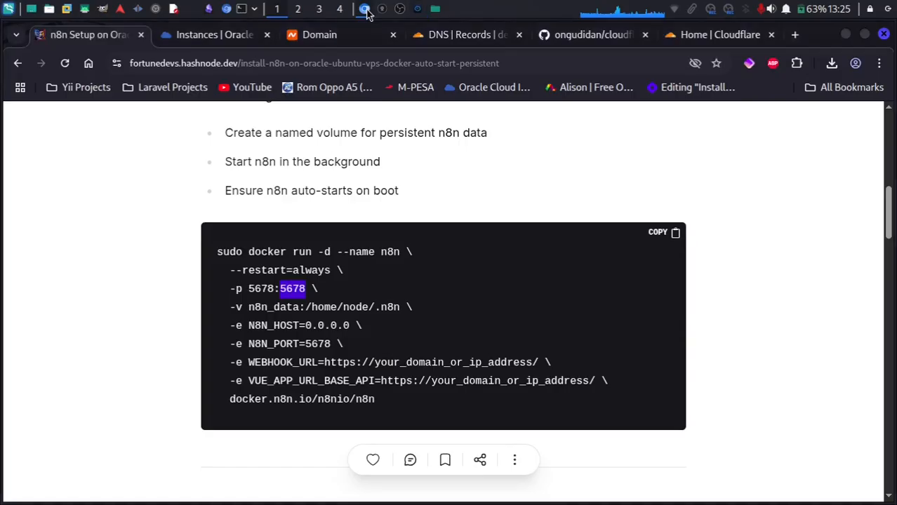
left_click(795, 34)
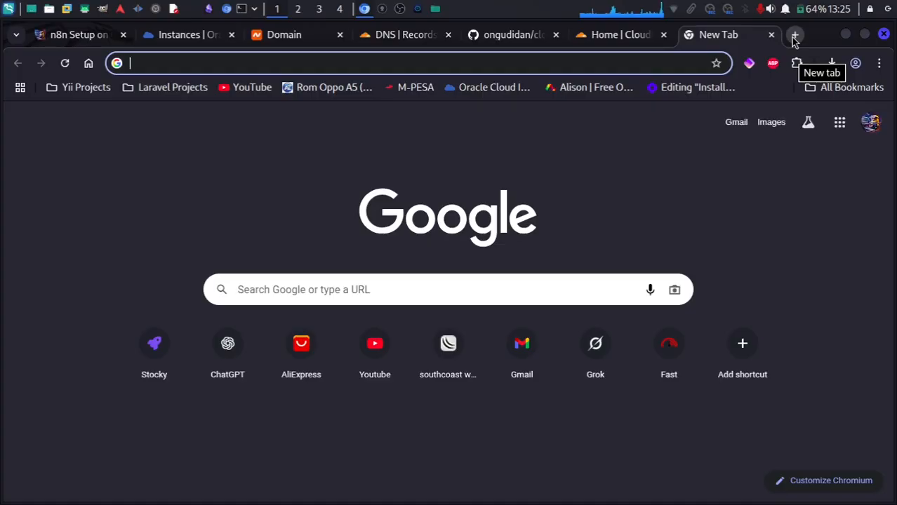
type("n8n")
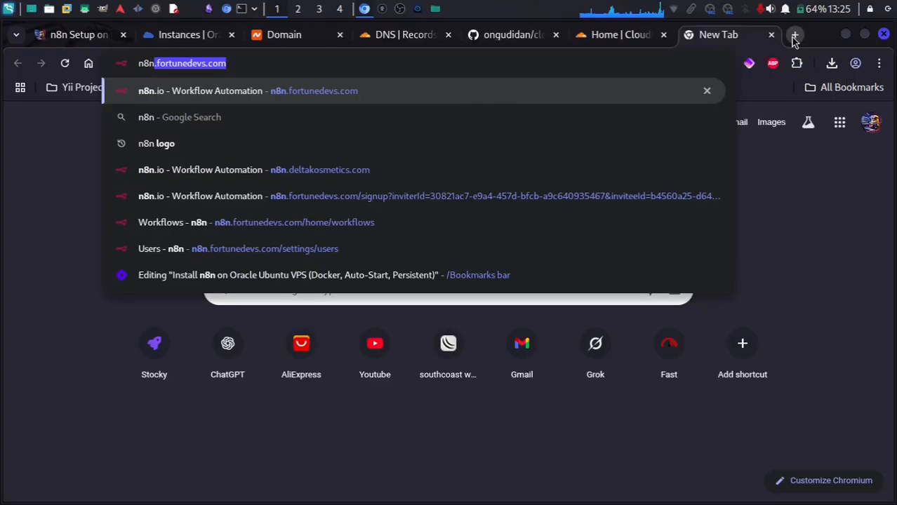
type(".de")
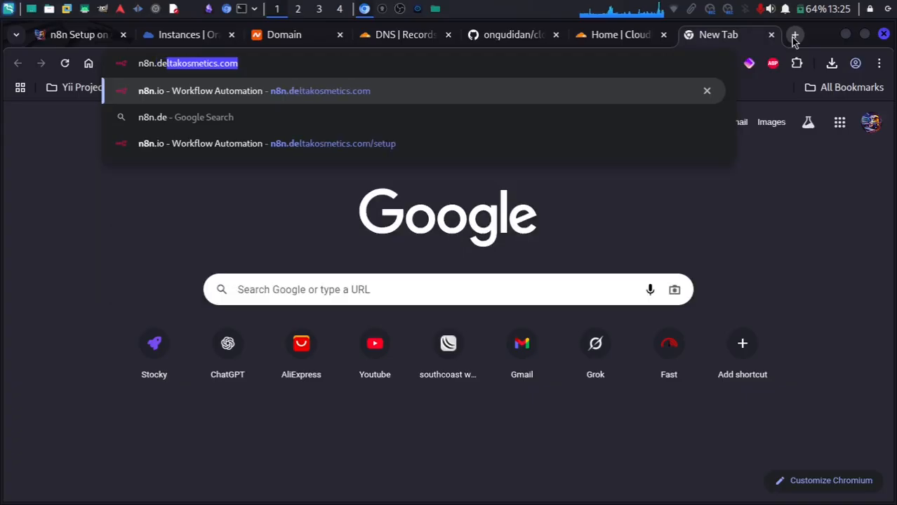
key("Right")
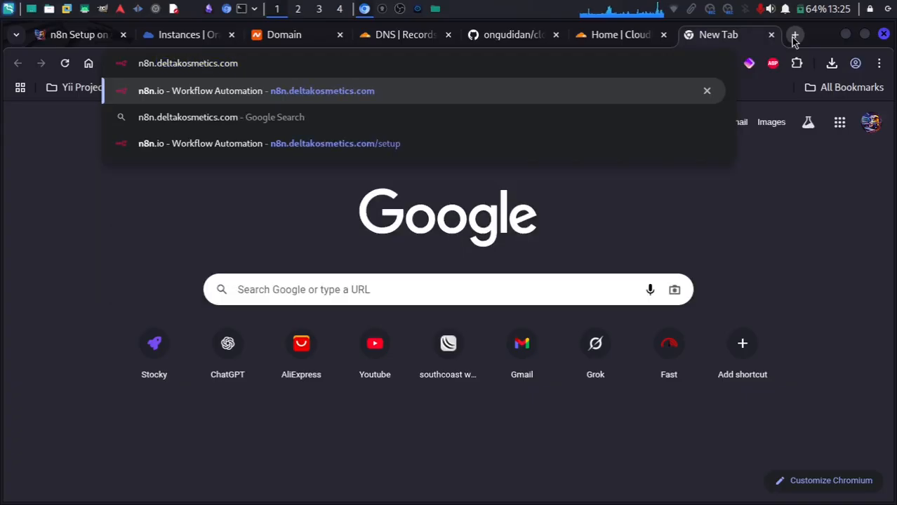
key("Return")
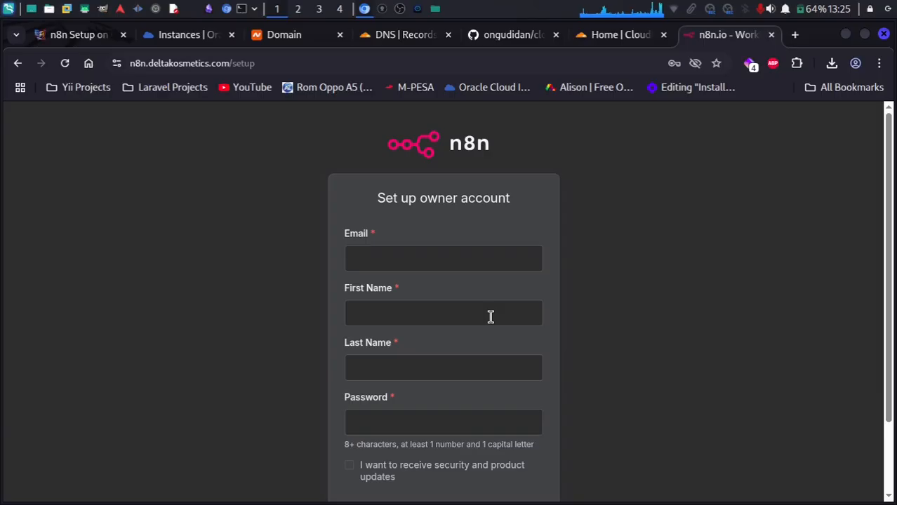
Fill the owner Email field with the saved e-mail address.
left_click(420, 264)
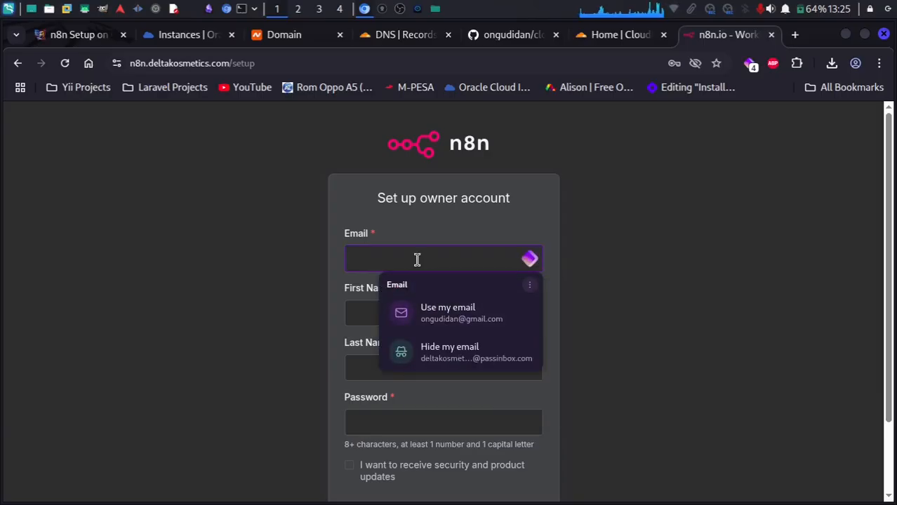
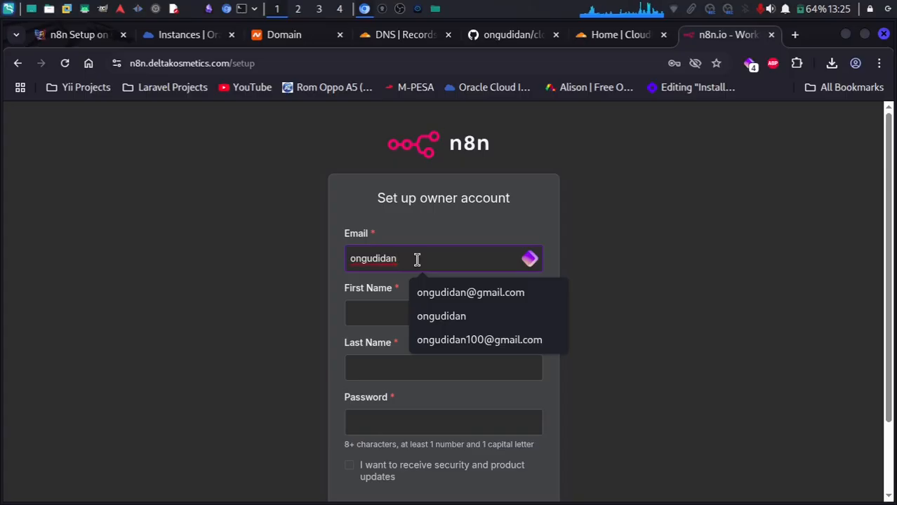
left_click(473, 341)
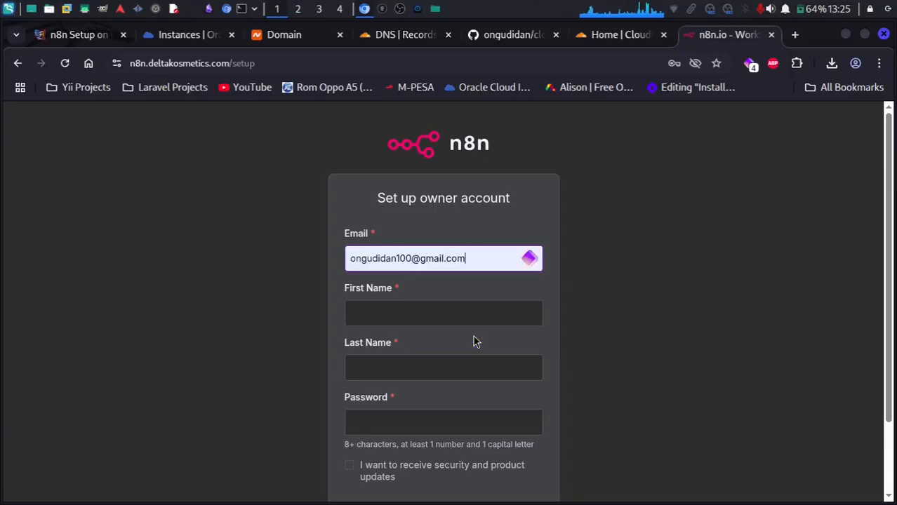
Fill First Name and Last Name from the saved autofill suggestions.
left_click(395, 312)
left_click(449, 349)
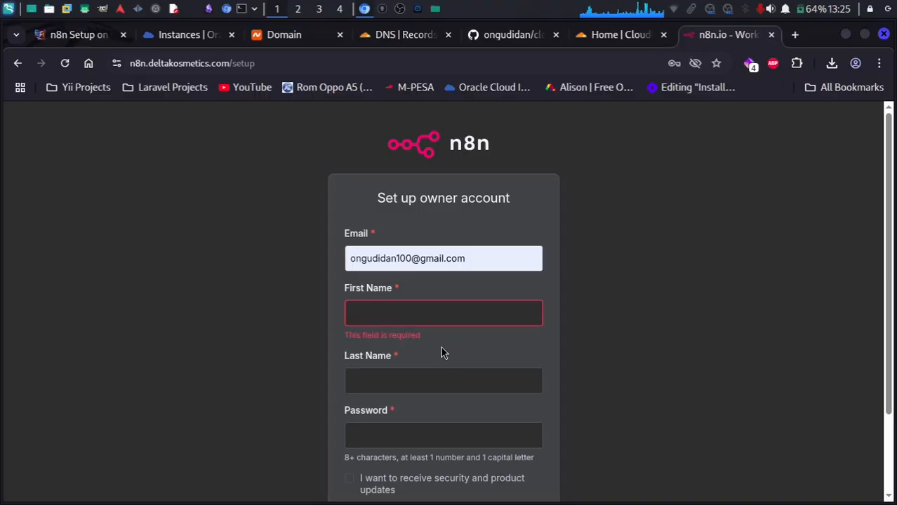
left_click(411, 309)
left_click(436, 345)
left_click(385, 380)
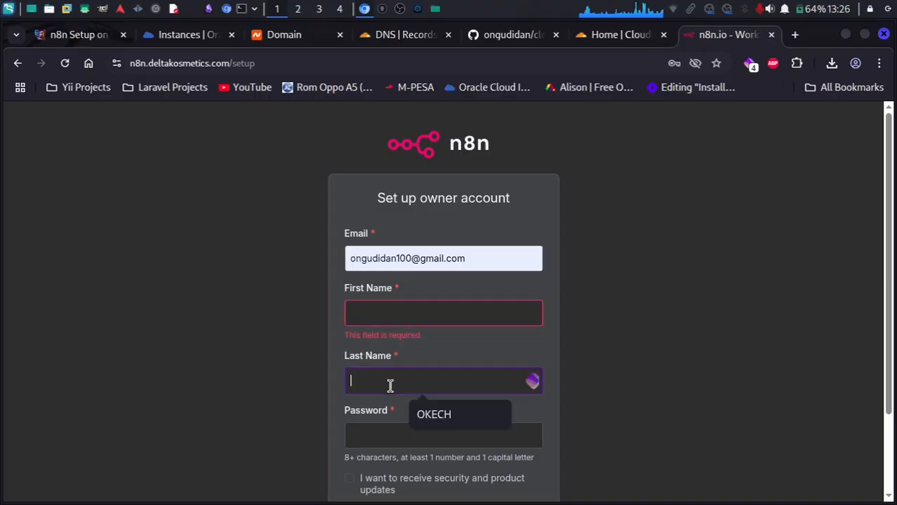
left_click(443, 414)
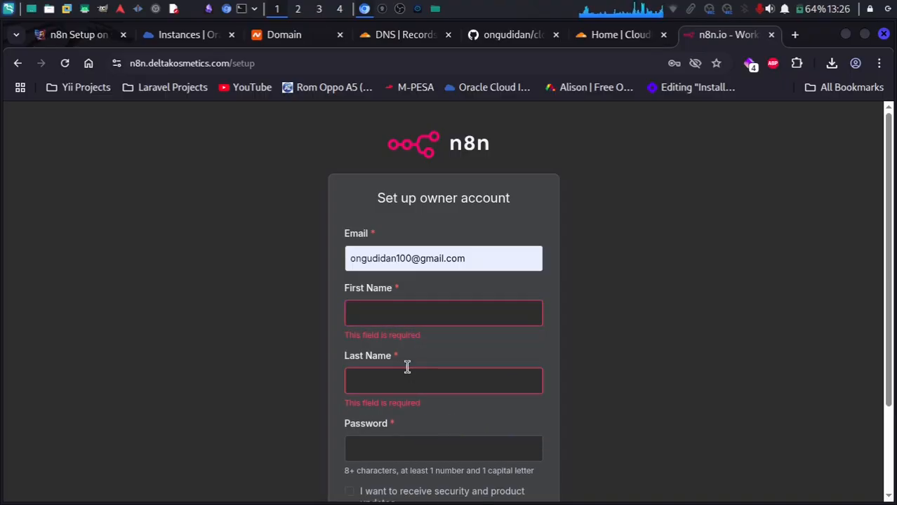
left_click(407, 369)
left_click(452, 419)
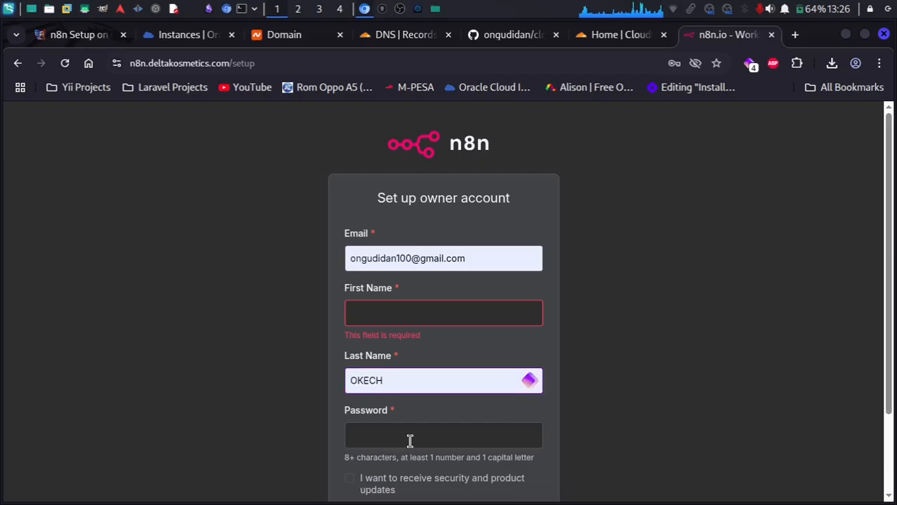
Enter the account password.
left_click(410, 439)
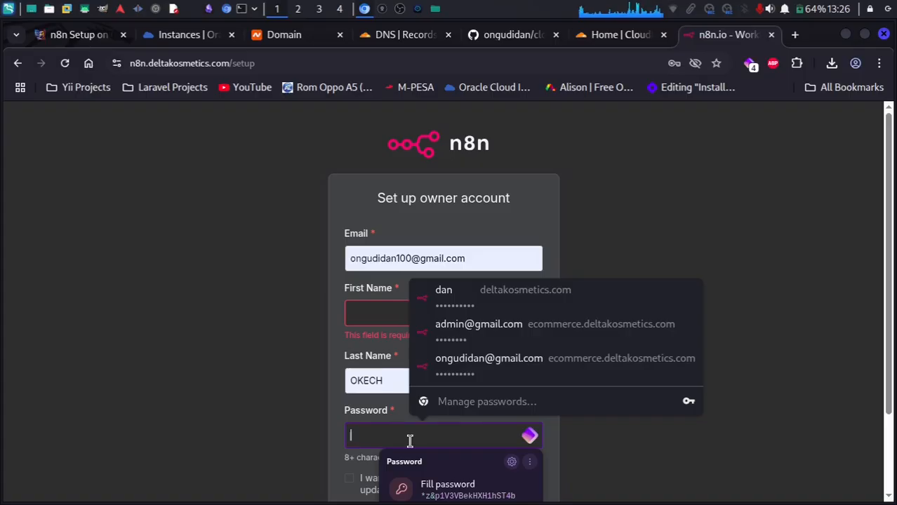
type("•••••••")
key("BackSpace")
key("BackSpace")
key("BackSpace")
key("BackSpace")
key("BackSpace")
key("BackSpace")
key("BackSpace")
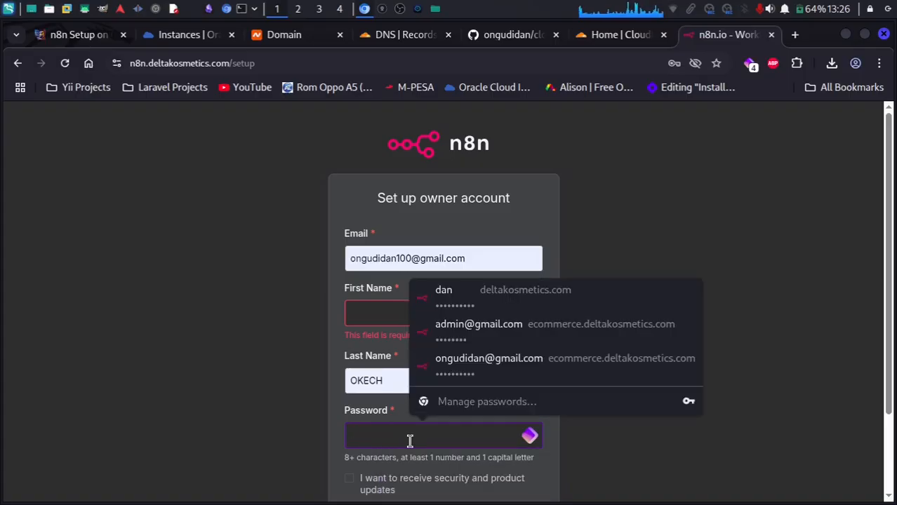
type("••")
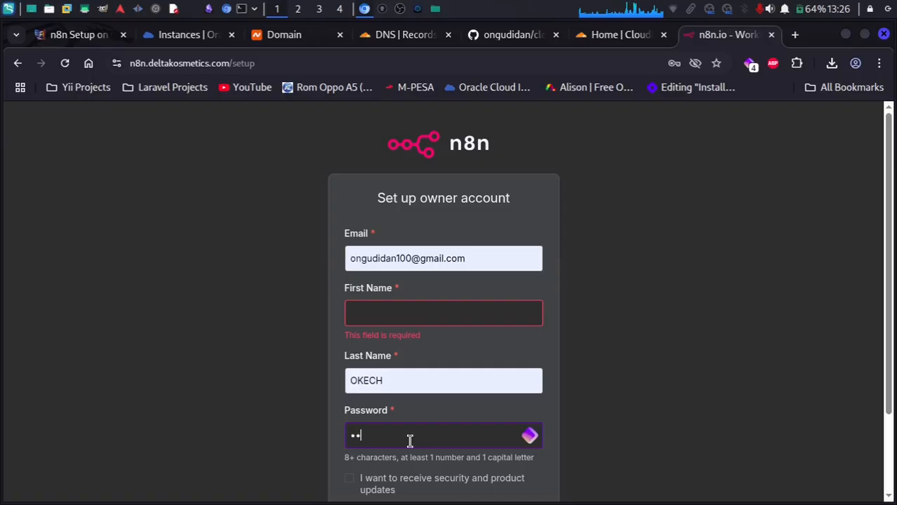
key("BackSpace")
key("BackSpace")
type("•••")
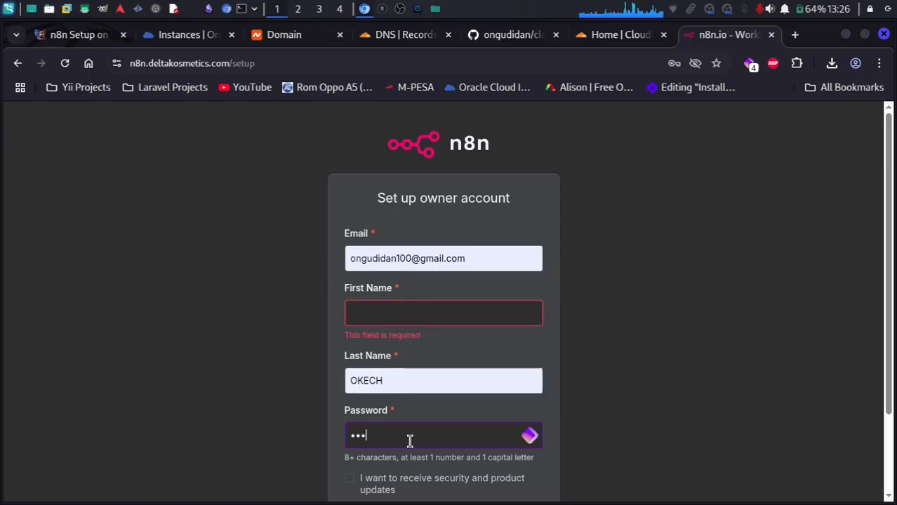
type("•••")
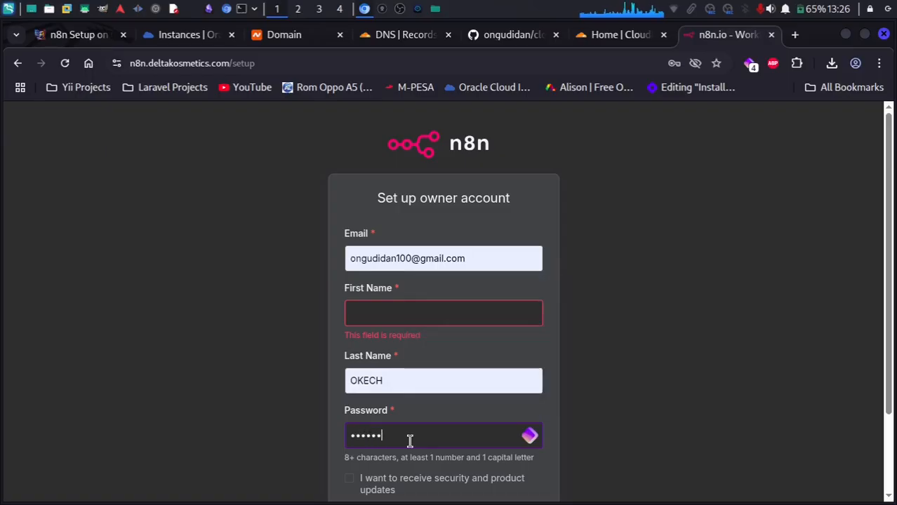
type("•")
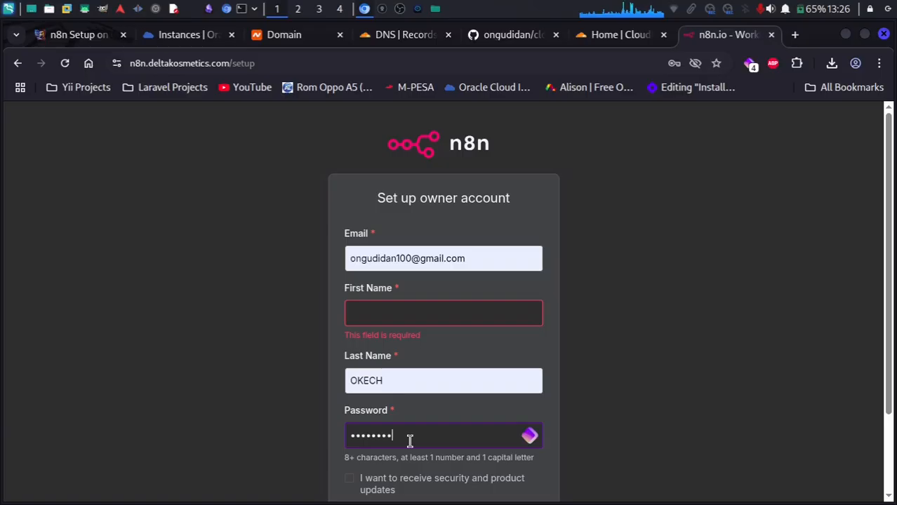
type("•")
Submit the form, refill the missing first name, and submit again.
scroll(410, 440, "down", 2)
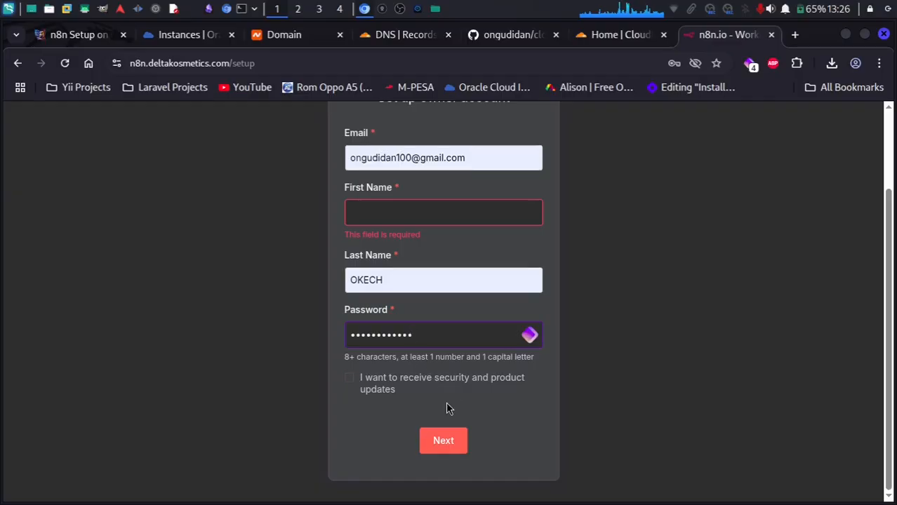
left_click(444, 444)
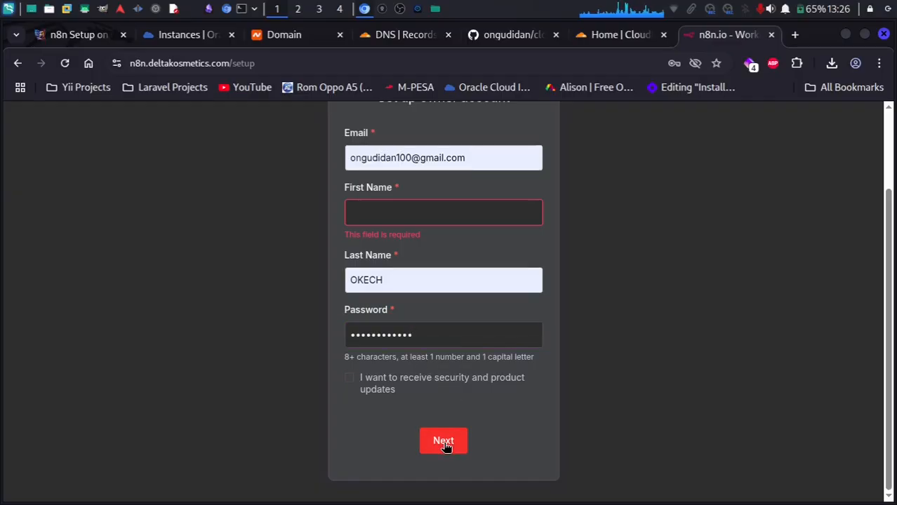
left_click(445, 445)
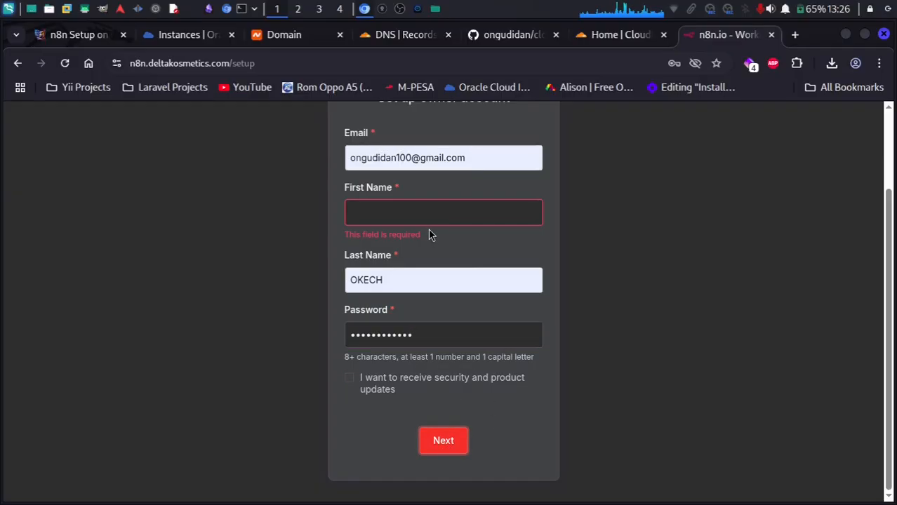
left_click(423, 210)
left_click(437, 247)
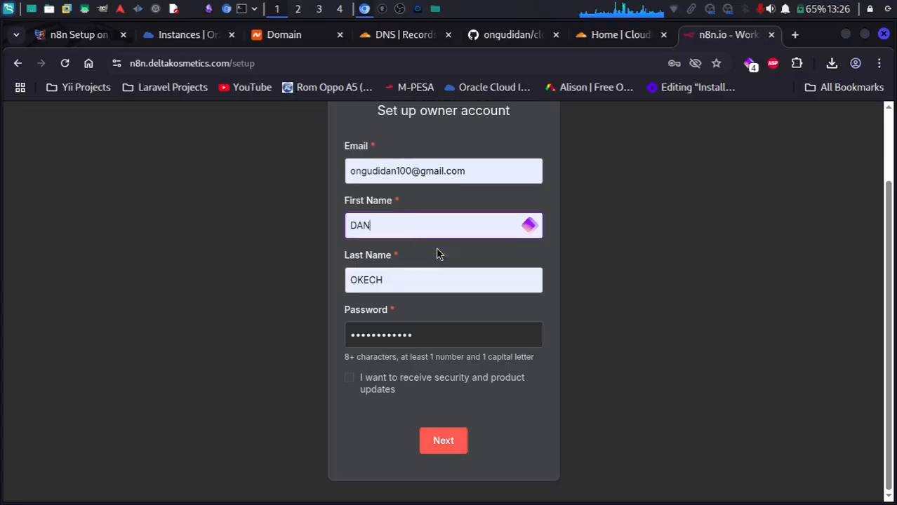
left_click(436, 442)
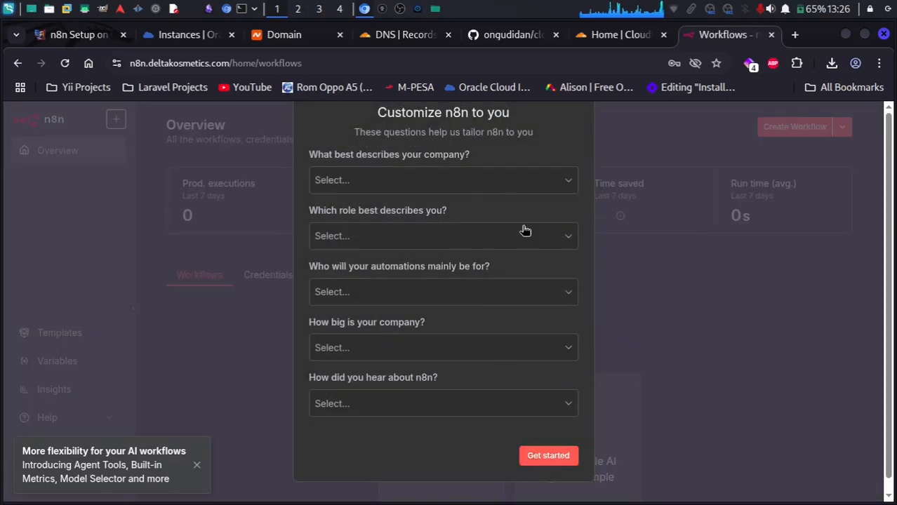
Skip the questionnaire with Get started and request the free license key to the prefilled e-mail.
left_click(569, 456)
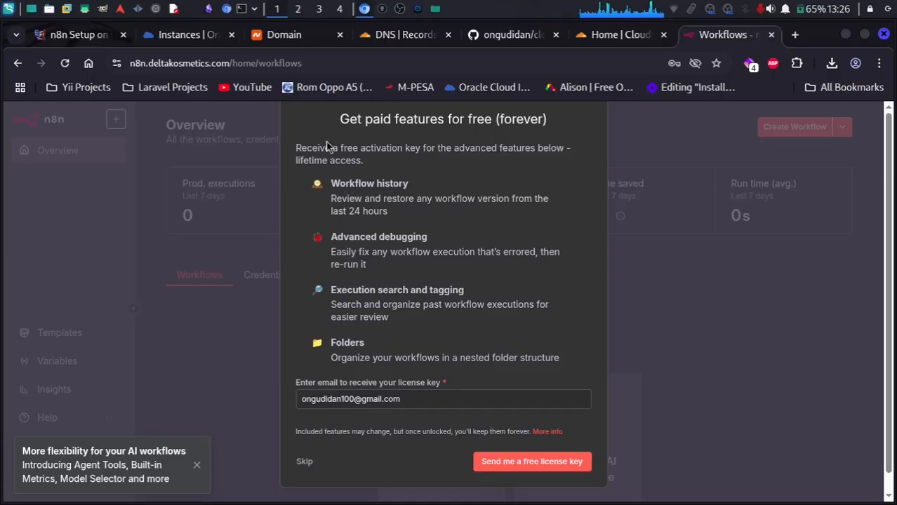
left_click_drag(339, 120, 539, 136)
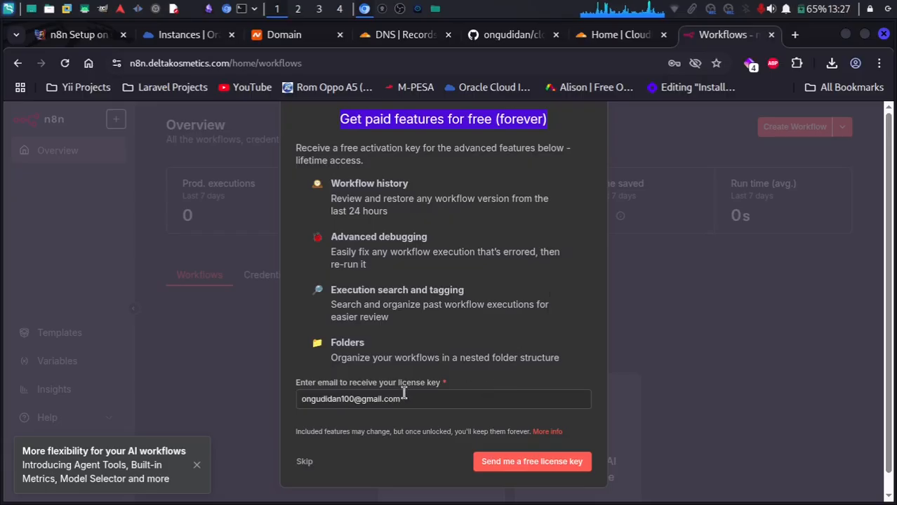
double_click(341, 398)
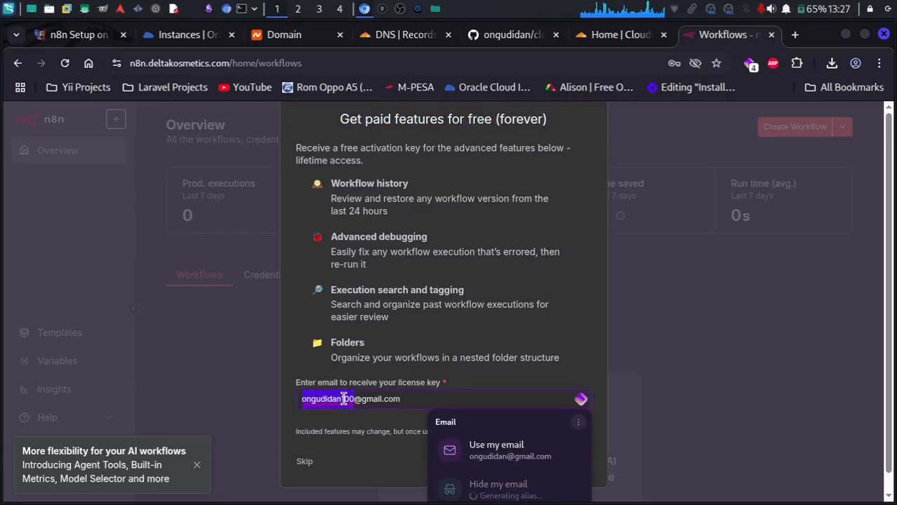
left_click(430, 354)
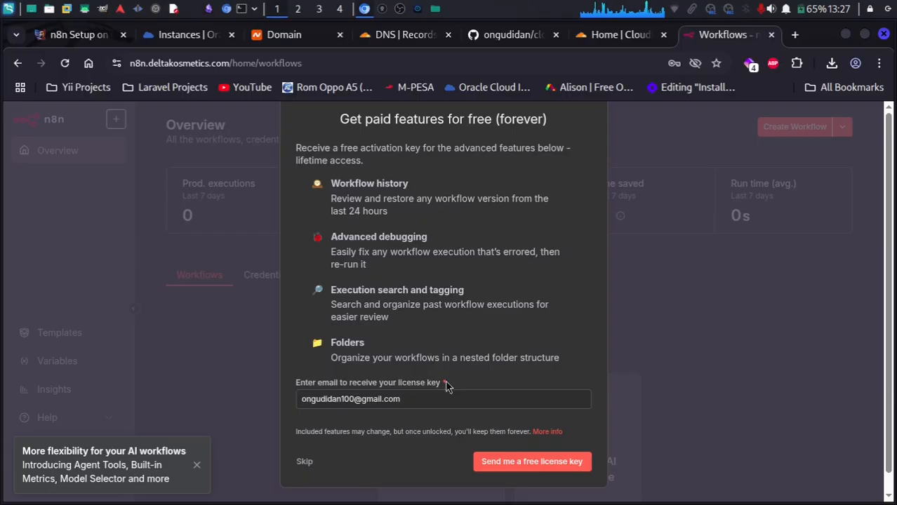
left_click(544, 463)
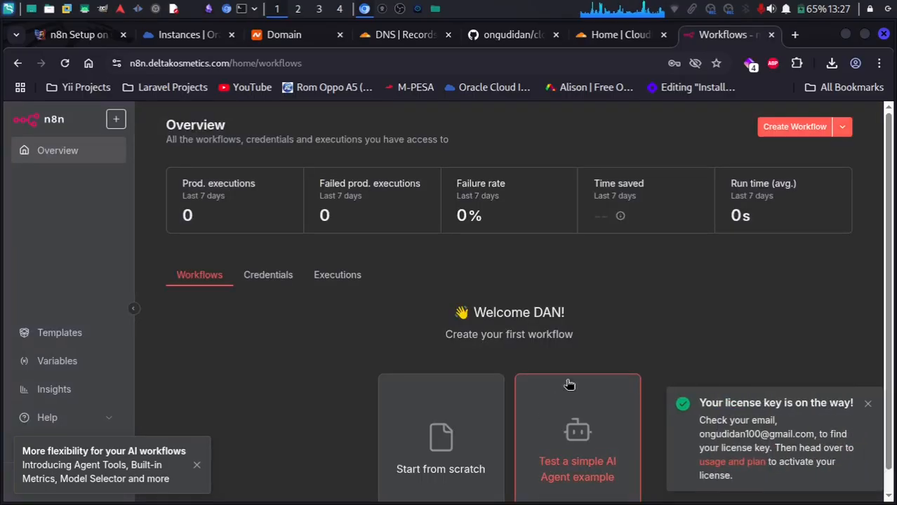
Open Gmail in a new tab and switch to the other signed-in account.
left_click(794, 35)
type("mail.google.com/mail/u/0/#inbox")
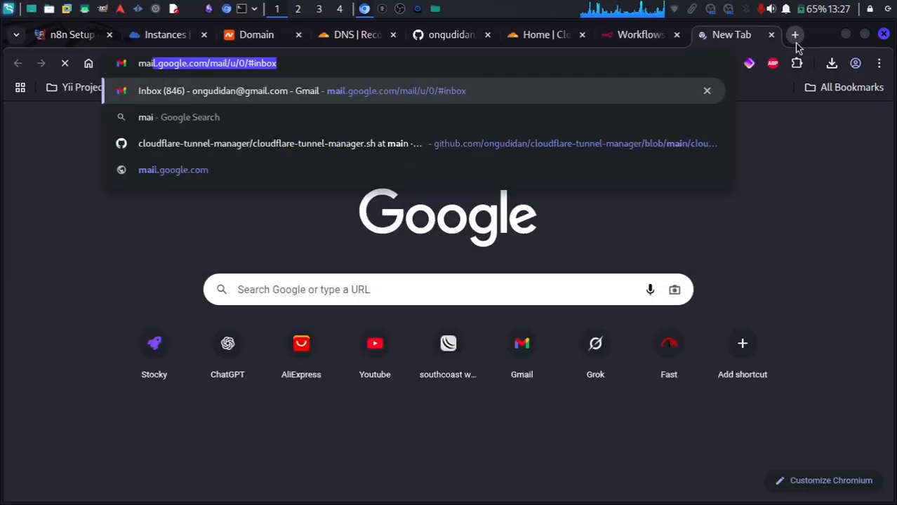
key("Return")
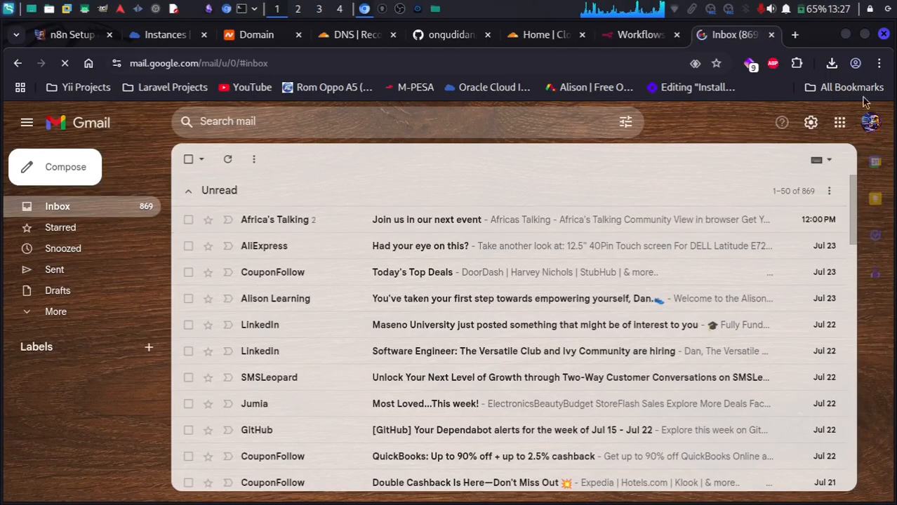
left_click(870, 123)
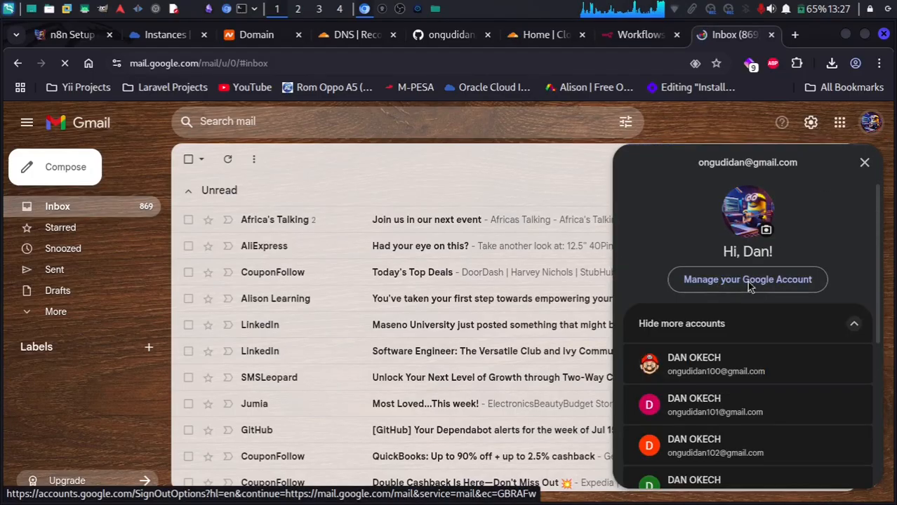
left_click(704, 363)
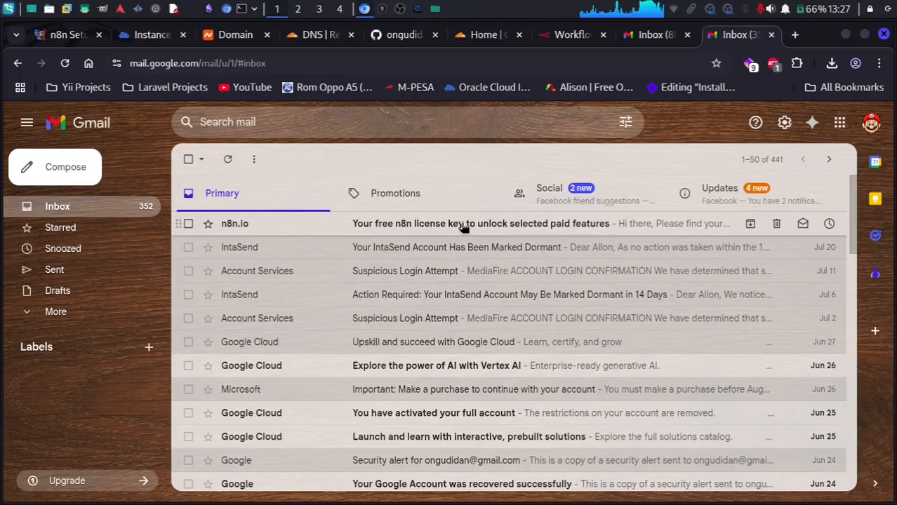
Read the n8n.io free license key e-mail, then return to the n8n overview tab.
left_click(421, 224)
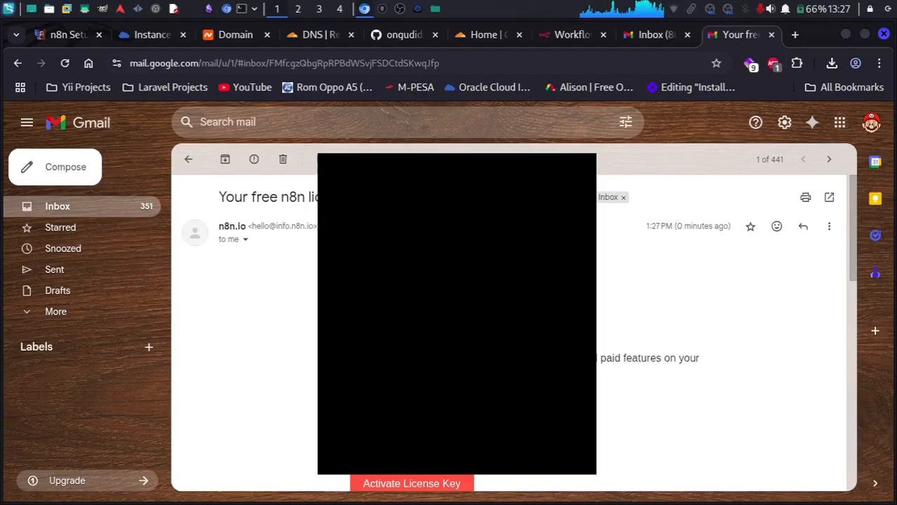
left_click(188, 160)
left_click(577, 37)
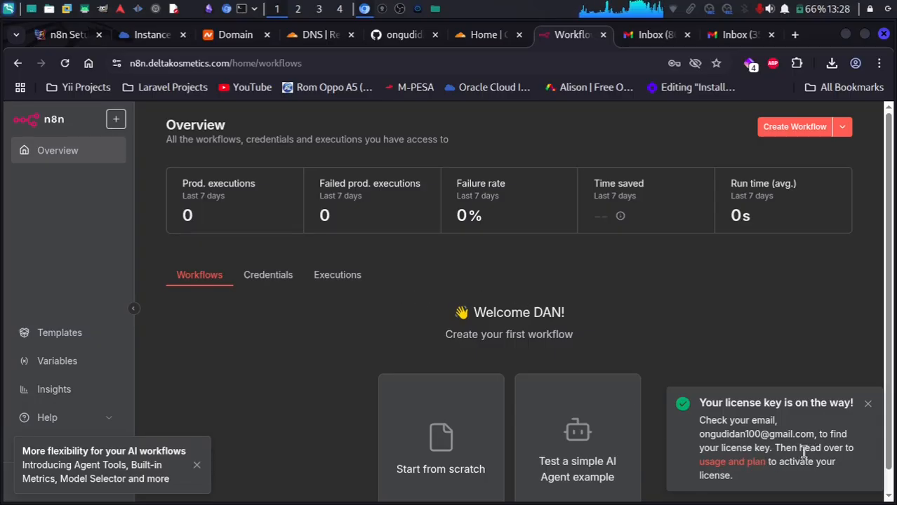
Paste the license key on n8n's Usage and plan page; it's rejected as wrong format.
left_click(733, 463)
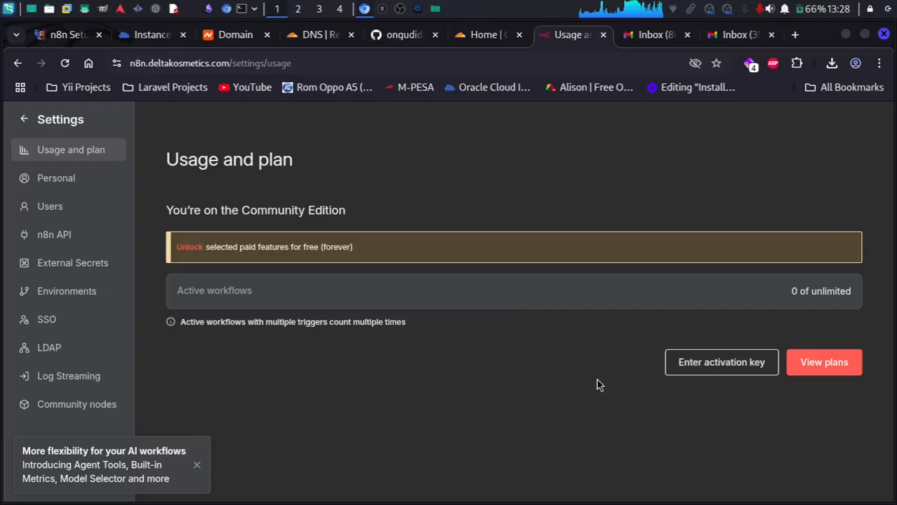
left_click(725, 364)
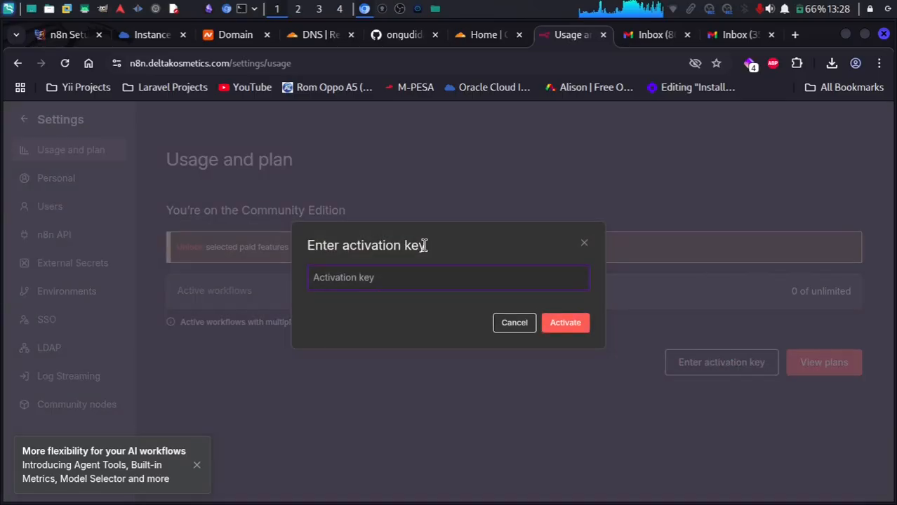
key("ctrl+v")
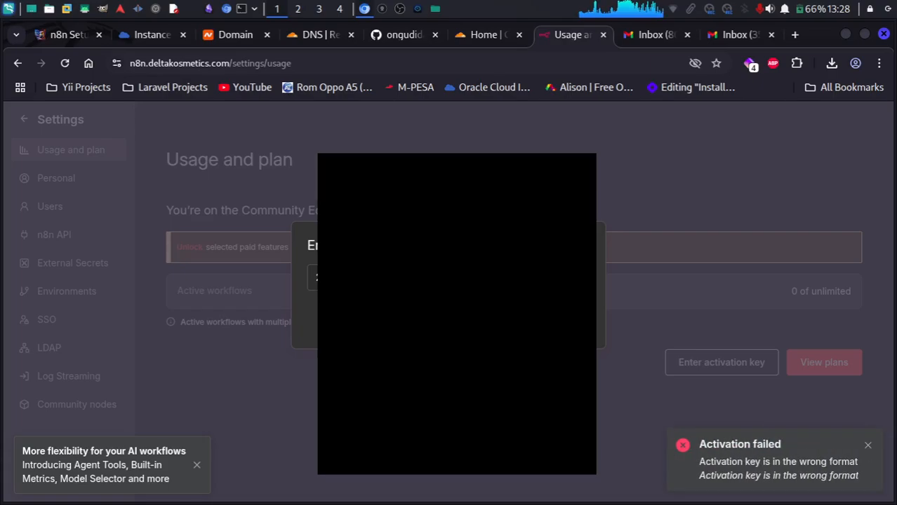
key("Return")
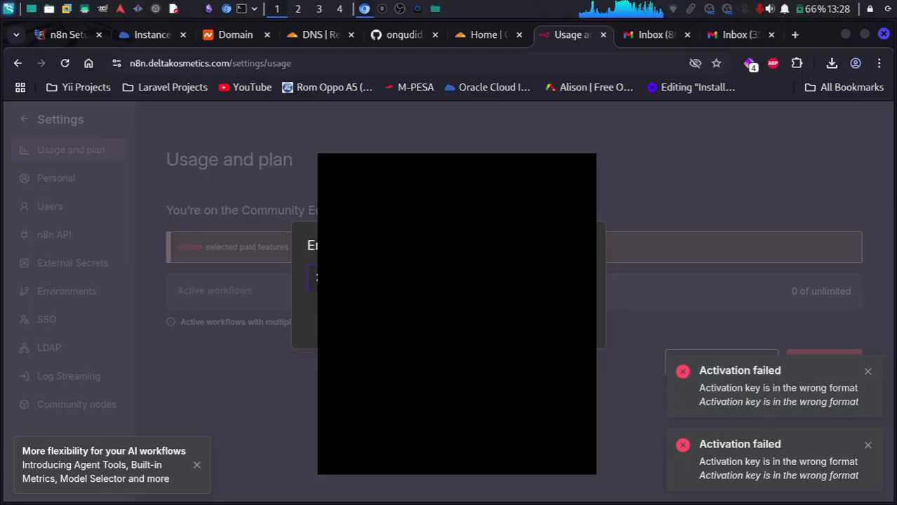
left_click(729, 33)
Activate the Registered Community Edition via the n8n.io email's Activate License Key link.
left_click(632, 223)
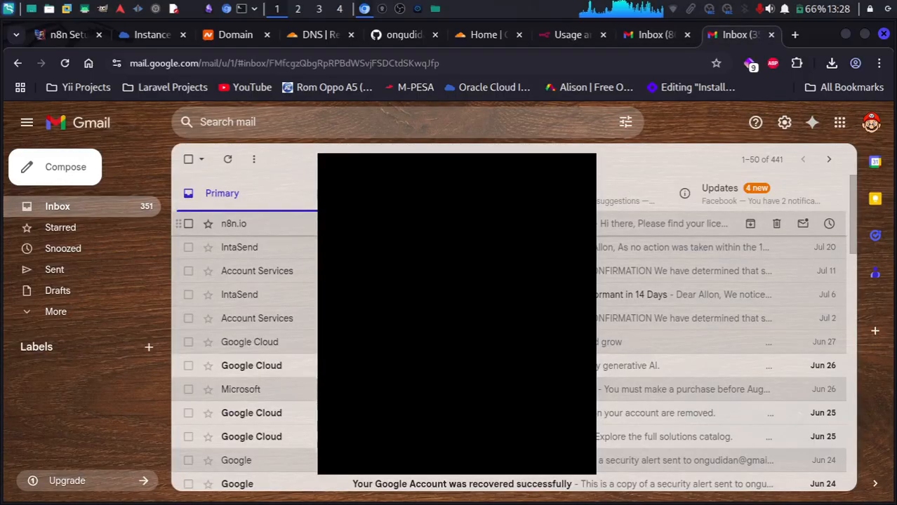
scroll(702, 337, "down", 5)
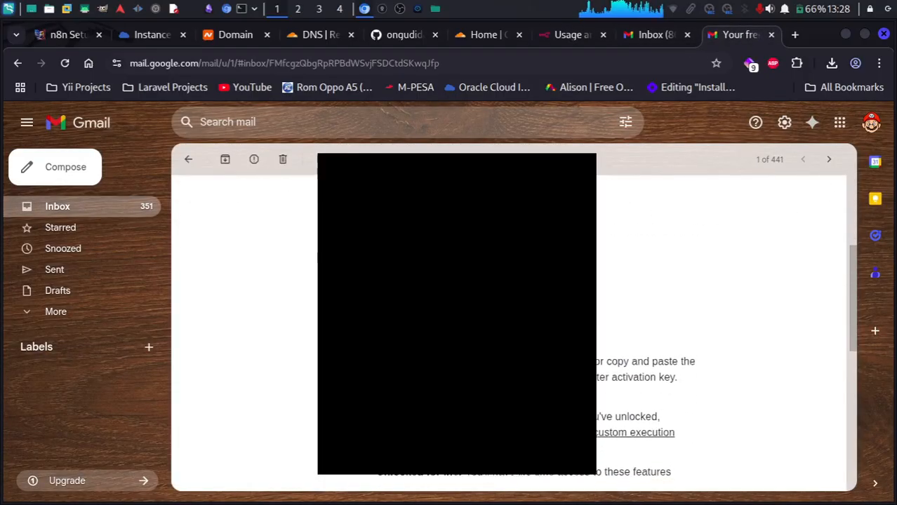
scroll(491, 336, "up", 4)
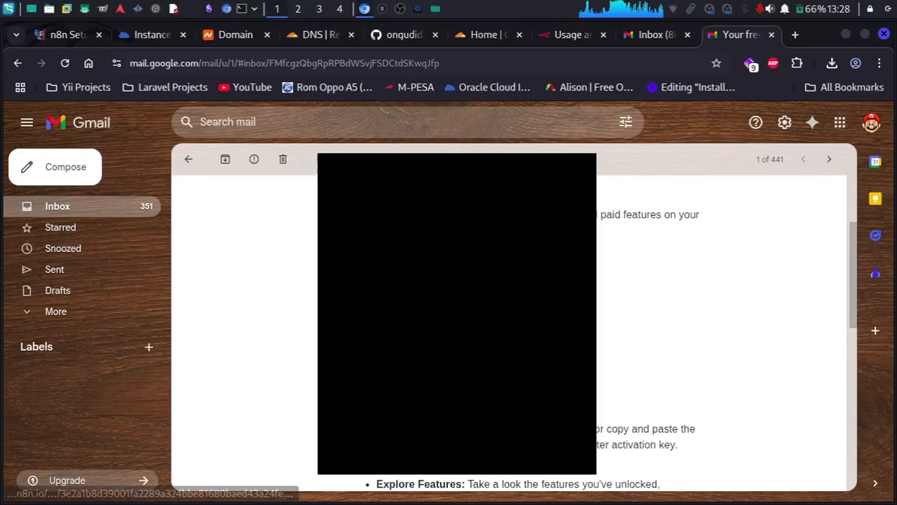
left_click(491, 344)
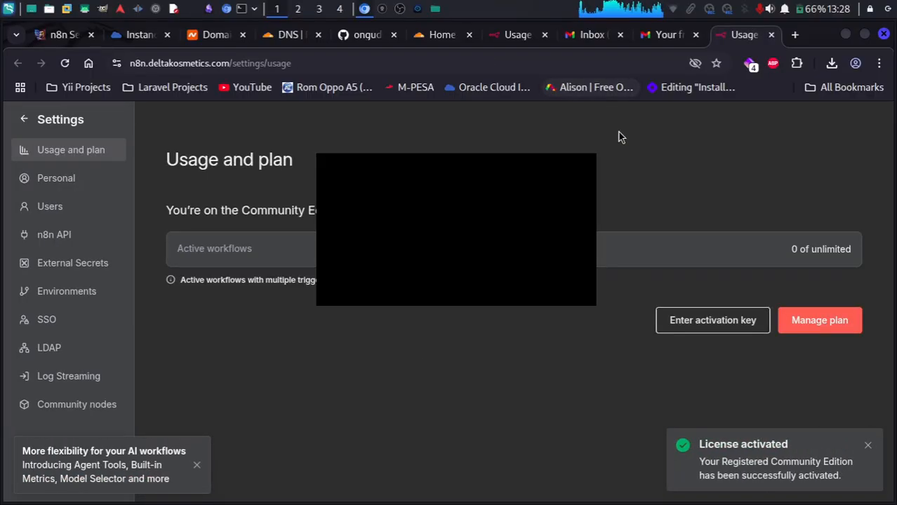
left_click(657, 35)
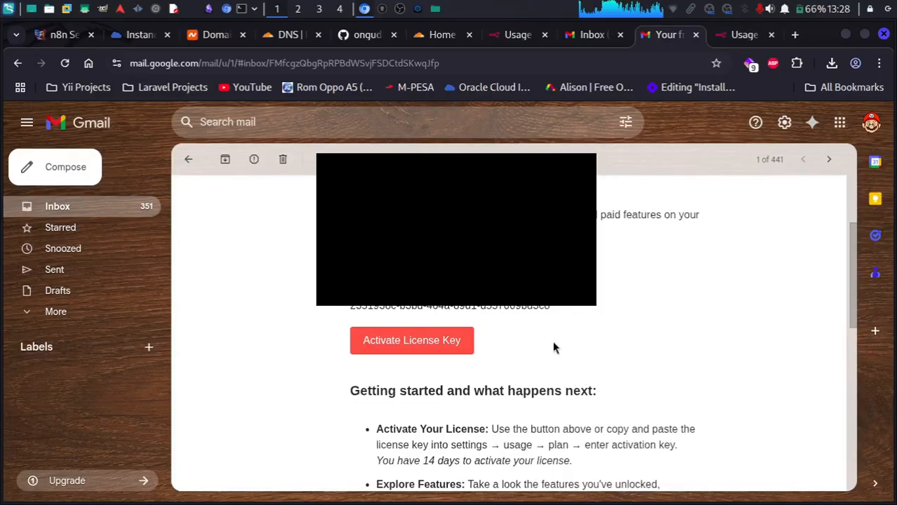
scroll(552, 344, "down", 1)
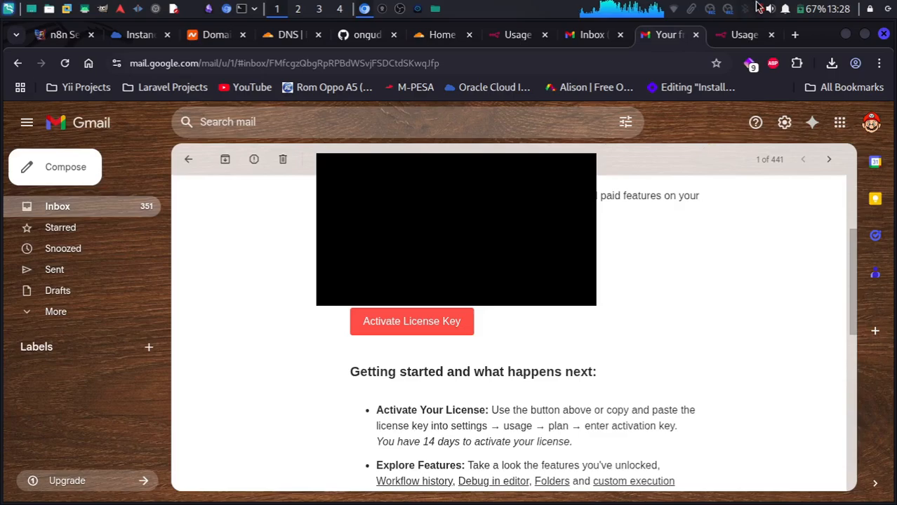
left_click(735, 36)
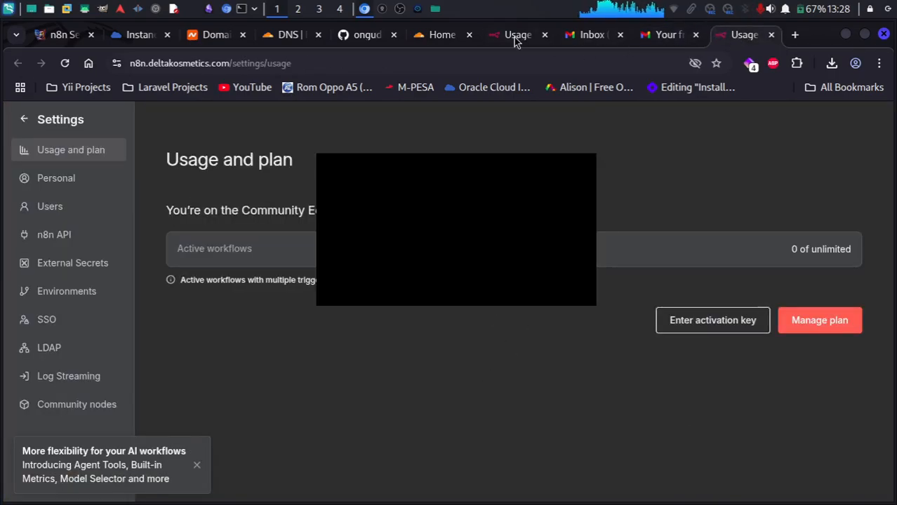
Confirm the Community Edition plan shows Registered, then return to the workflows overview.
left_click(516, 37)
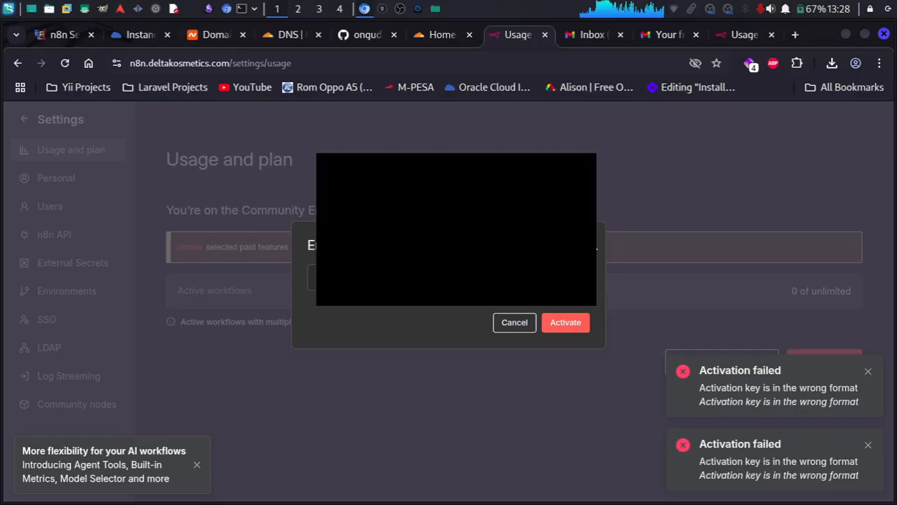
key("Escape")
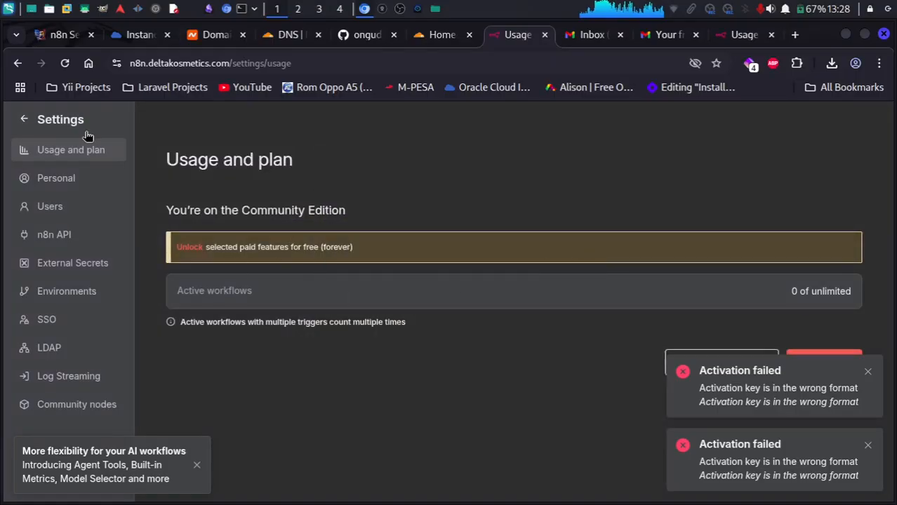
left_click_drag(172, 211, 418, 221)
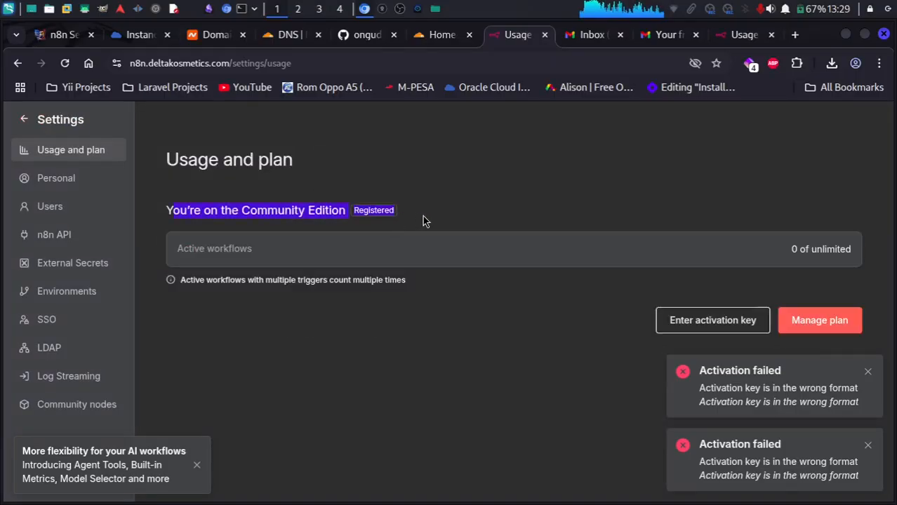
left_click(62, 180)
left_click(24, 120)
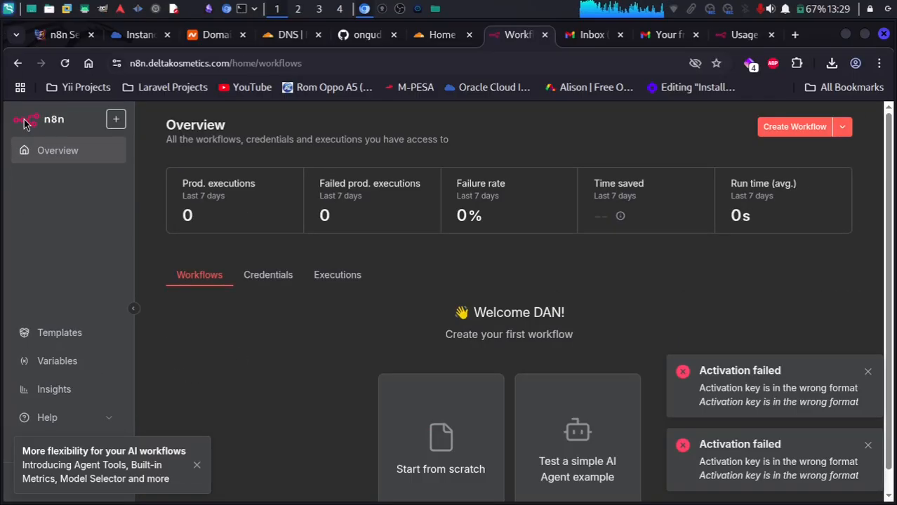
Dismiss both activation-failed notices and close the duplicate Usage and plan tab.
left_click(865, 375)
left_click(867, 445)
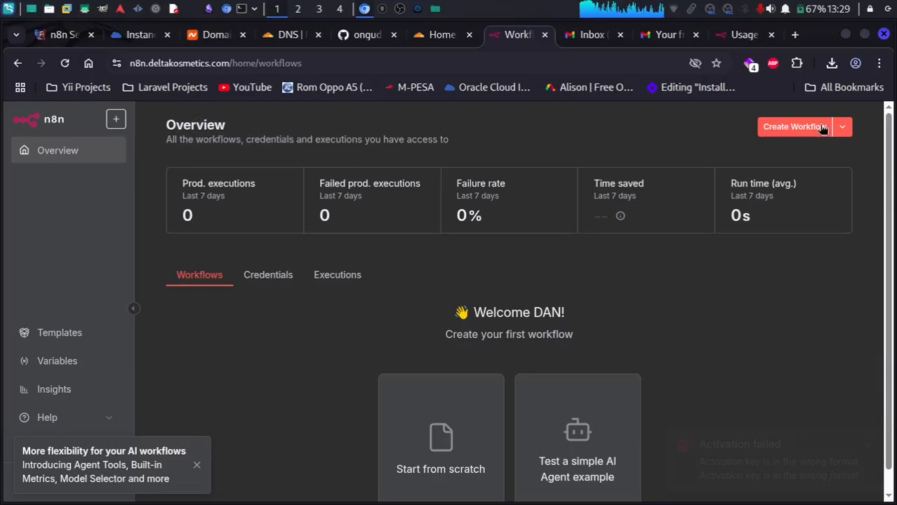
left_click(738, 39)
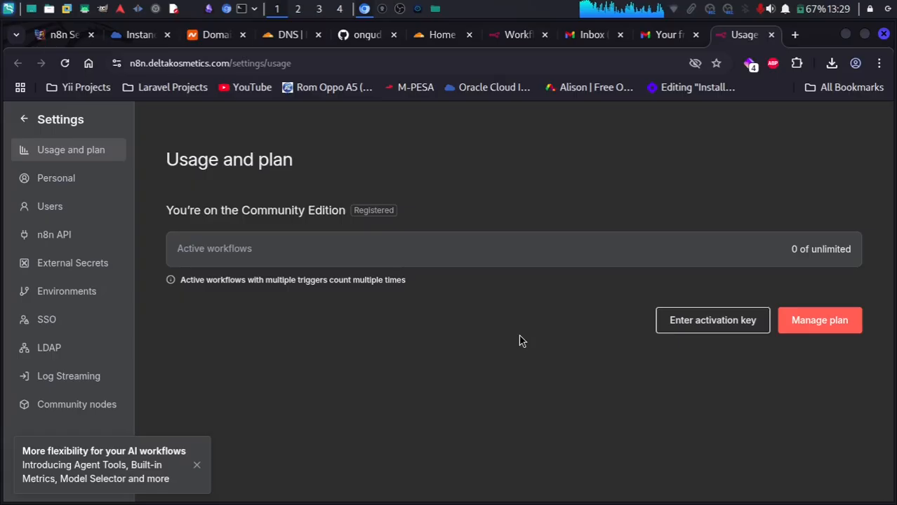
left_click(771, 34)
left_click(568, 38)
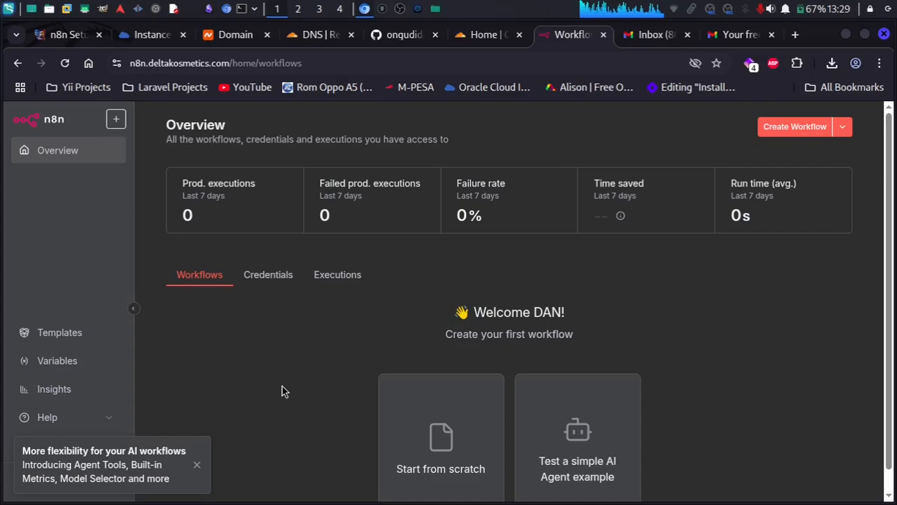
left_click(117, 64)
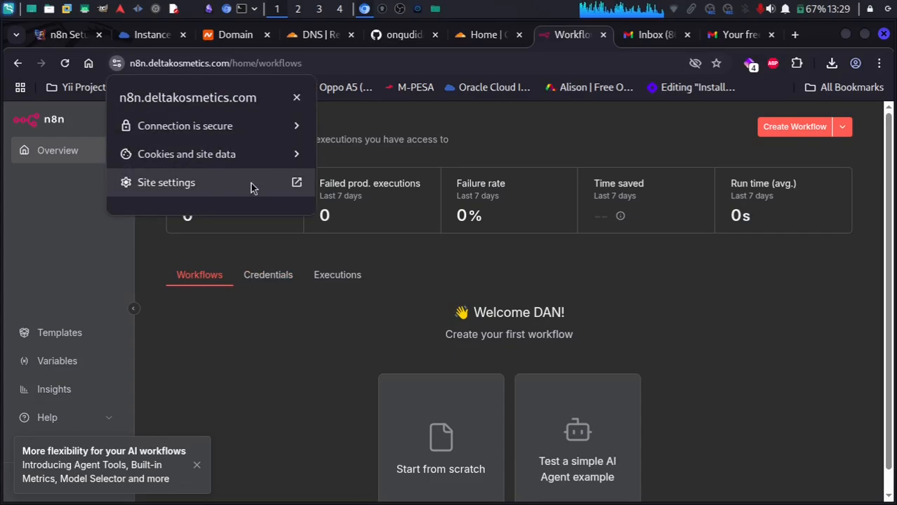
left_click(266, 136)
left_click(235, 237)
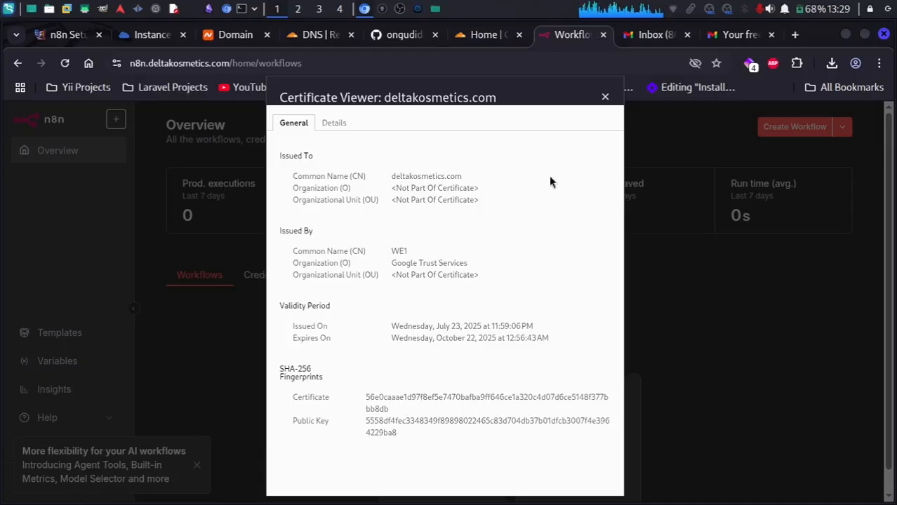
left_click(605, 96)
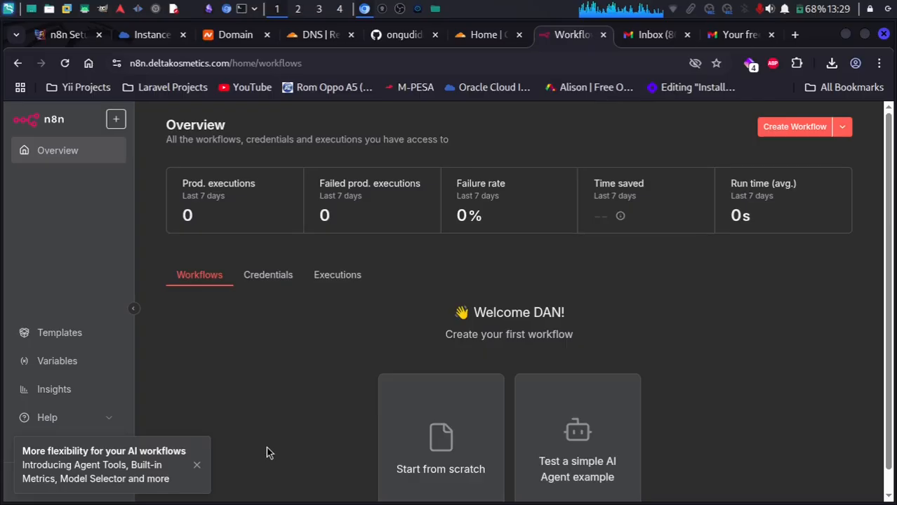